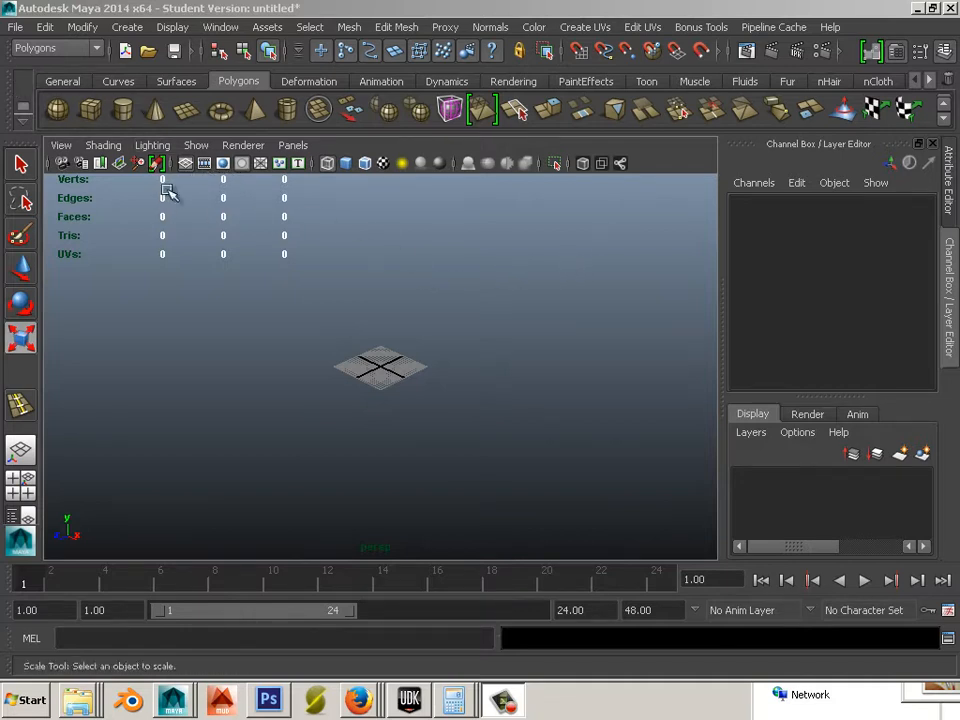
Create a polygon plane at the origin and set its Scale X, Y and Z to 150
{"action": "left_click", "coordinate": [188, 110]}
{"action": "key", "text": "f"}
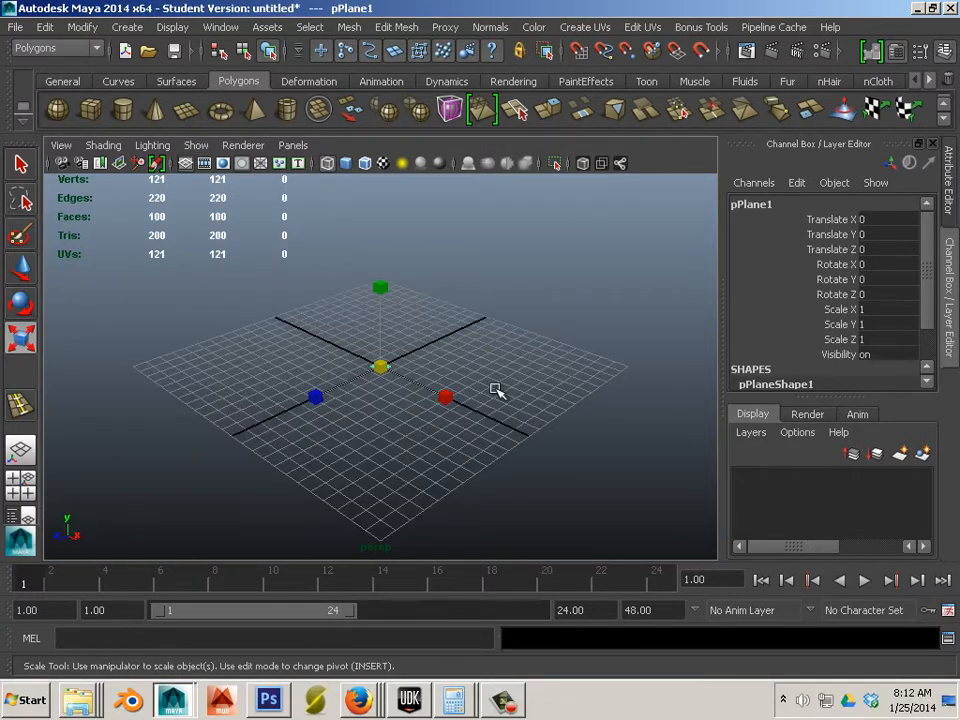
{"action": "left_click_drag", "start_coordinate": [888, 310], "coordinate": [889, 324]}
{"action": "left_click", "coordinate": [888, 339], "text": "shift"}
{"action": "type", "text": "150"}
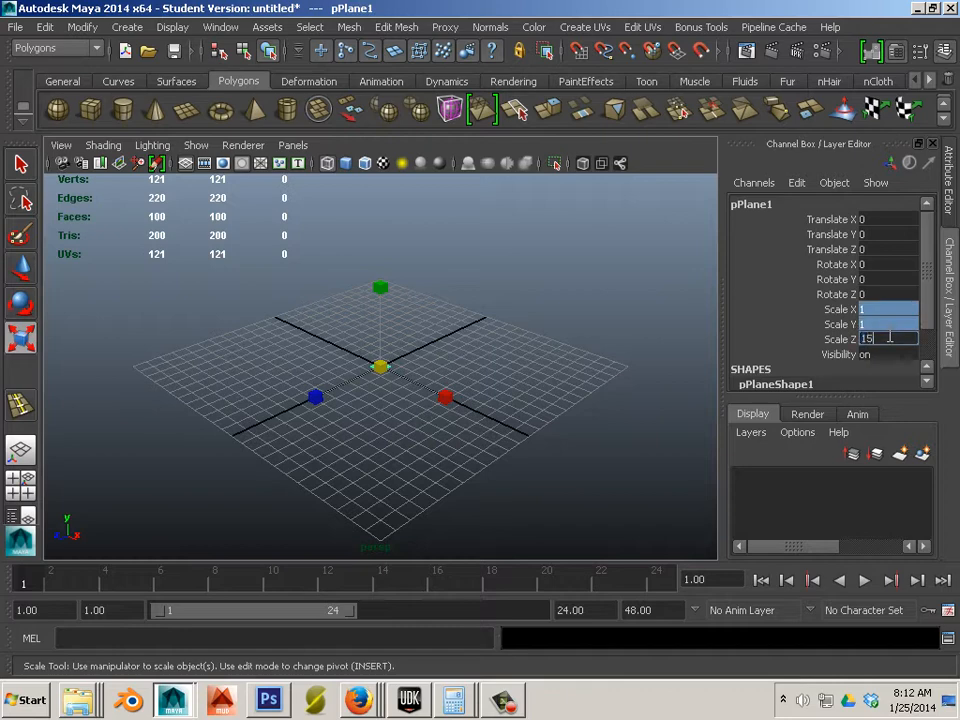
{"action": "key", "text": "Return"}
Freeze the transformations of the scaled plane and deselect it
{"action": "left_click", "coordinate": [82, 27]}
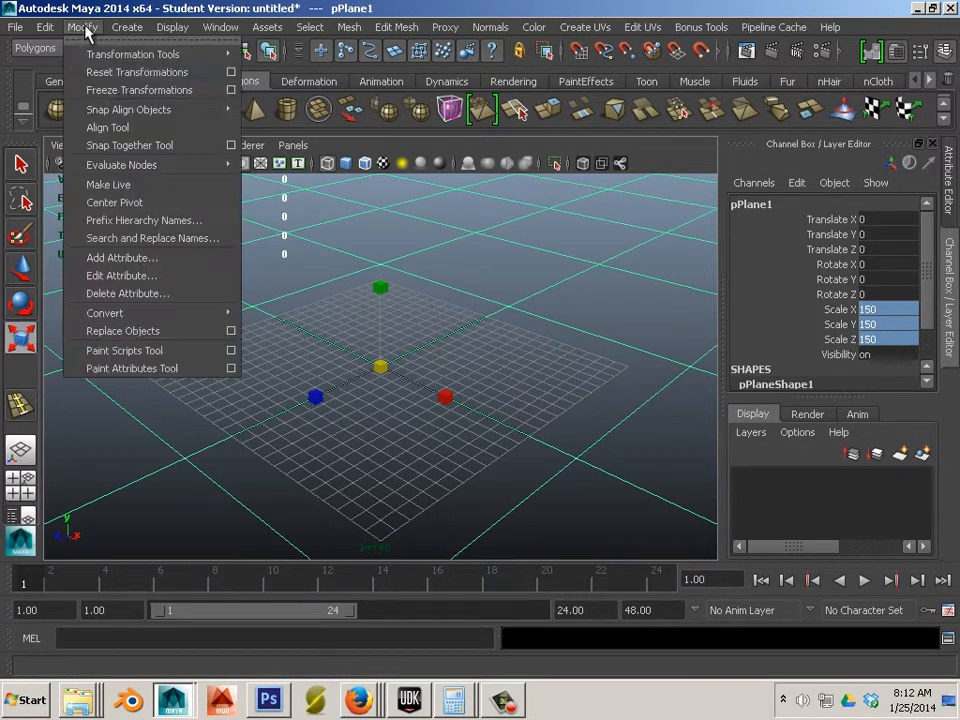
{"action": "left_click", "coordinate": [121, 95]}
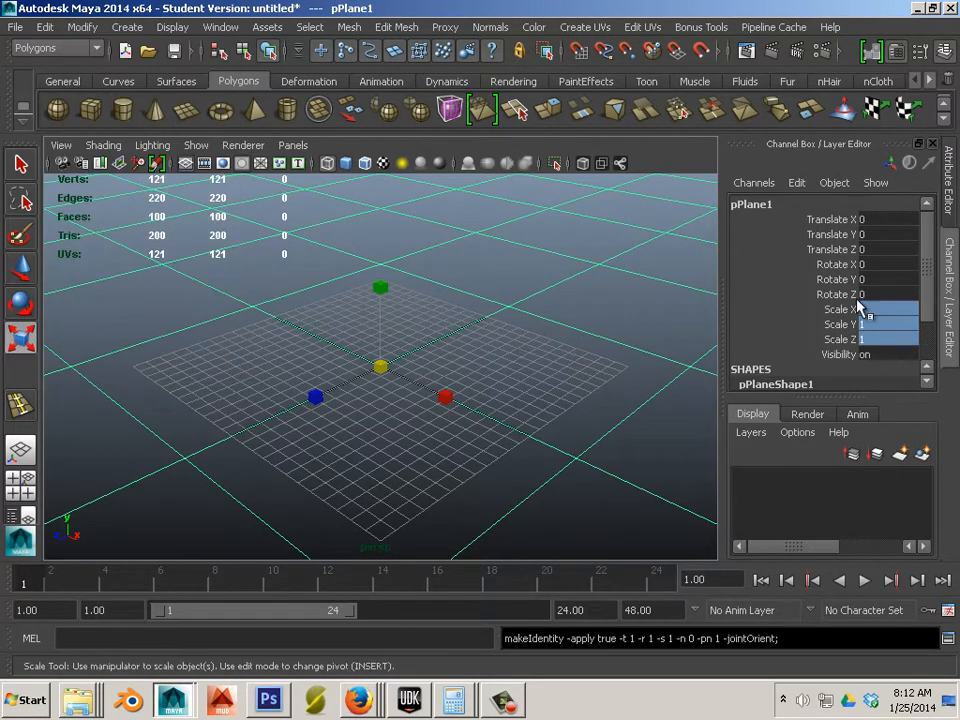
{"action": "scroll", "coordinate": [556, 323], "scroll_direction": "down", "scroll_amount": 3}
{"action": "left_click", "coordinate": [484, 311]}
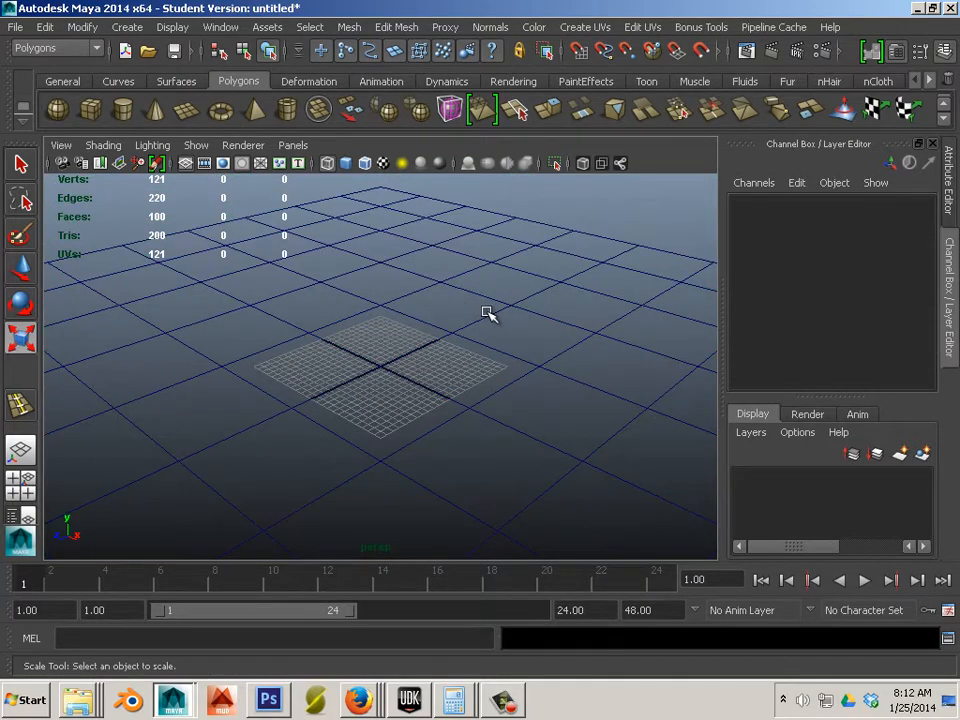
Create a mental ray subdivision approximation for the plane in the Approximation Editor and open its quality settings
{"action": "left_click", "coordinate": [489, 313]}
{"action": "left_click", "coordinate": [220, 27]}
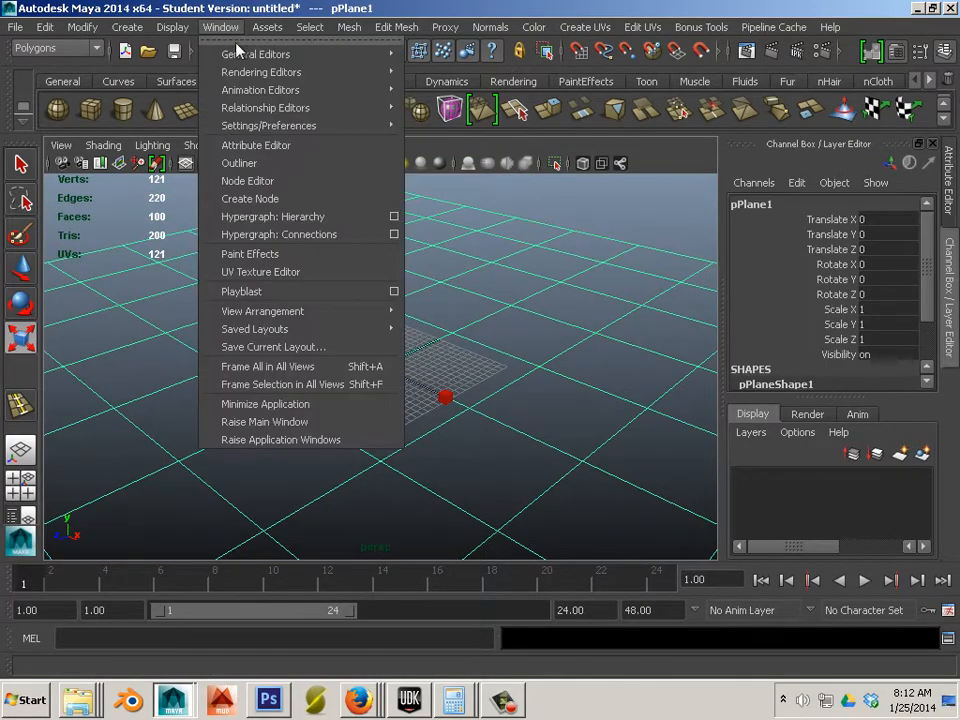
{"action": "mouse_move", "coordinate": [245, 75]}
{"action": "mouse_move", "coordinate": [520, 135]}
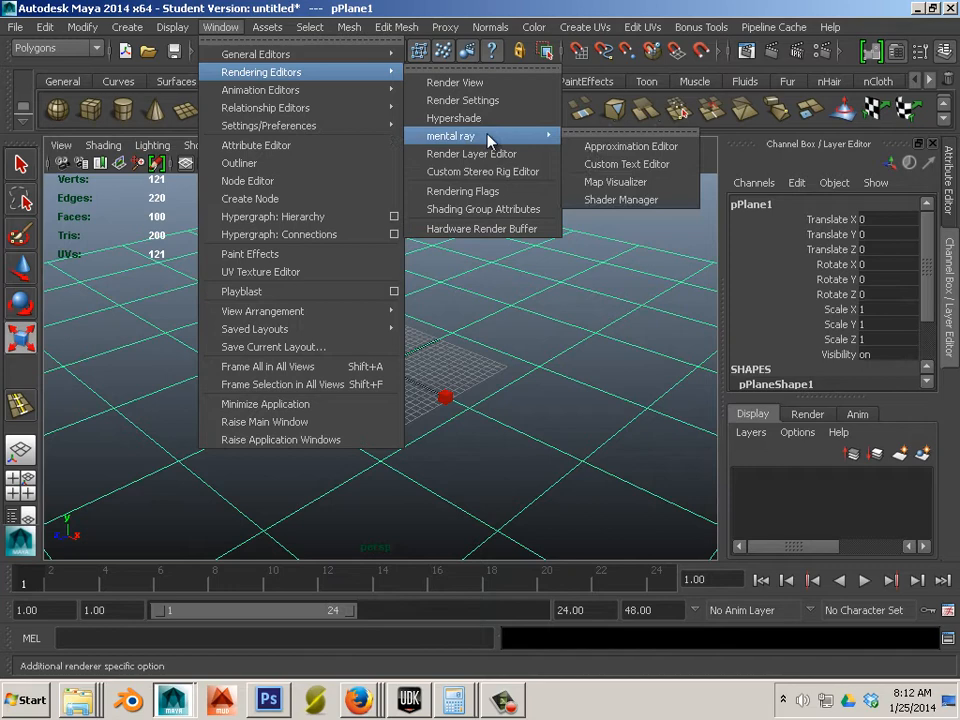
{"action": "left_click", "coordinate": [611, 148]}
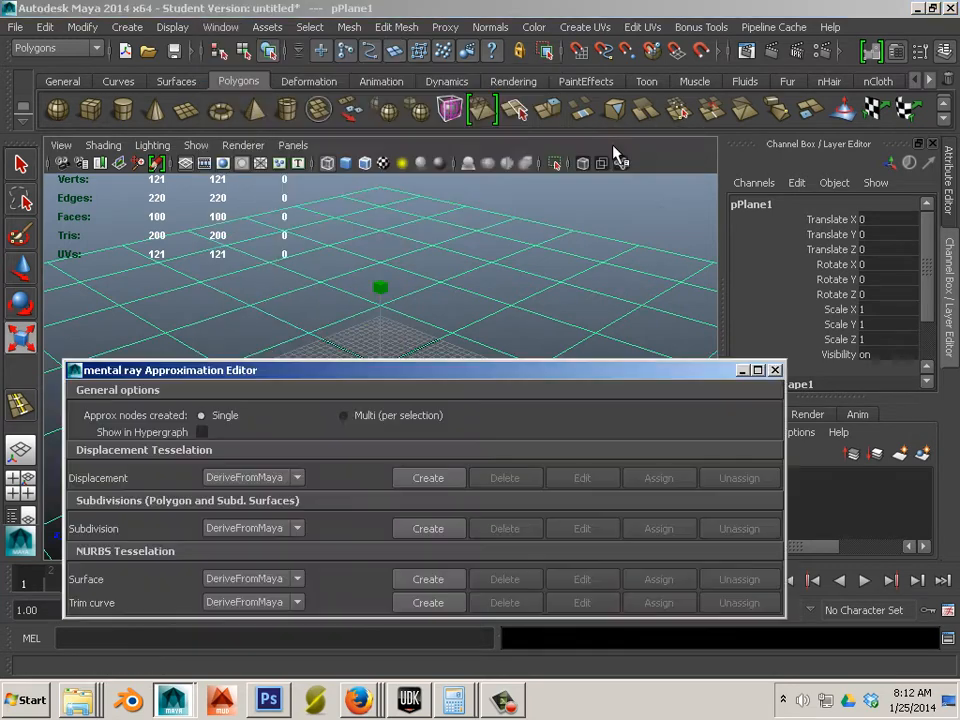
{"action": "left_click", "coordinate": [420, 527]}
{"action": "left_click", "coordinate": [596, 528]}
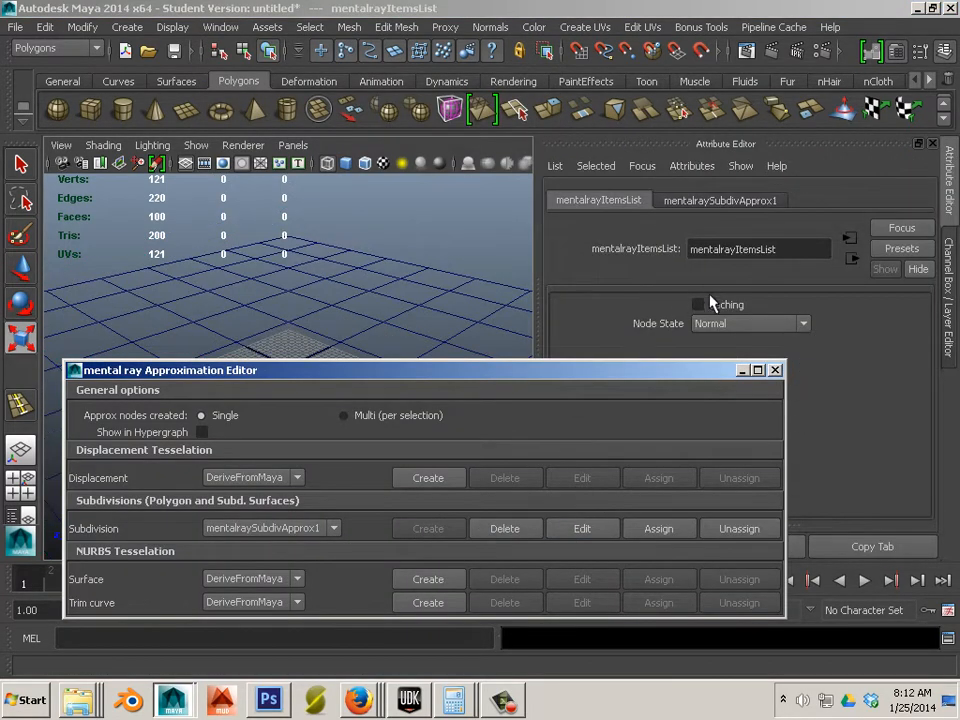
{"action": "left_click", "coordinate": [720, 201]}
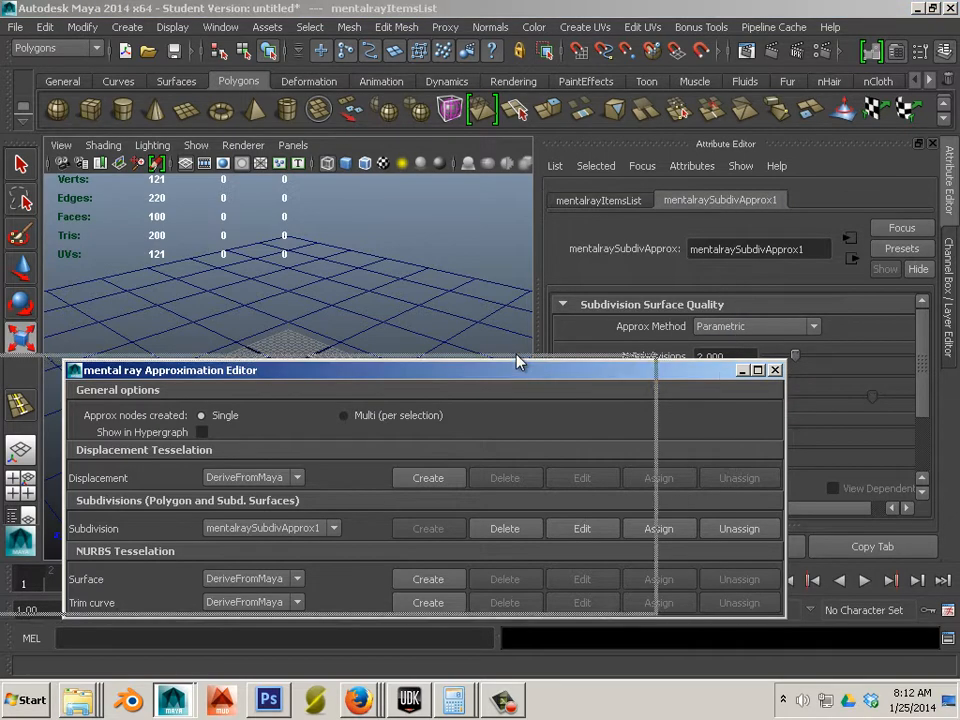
Examine the N Subdivisions setting of the plane's subdivision approximation
{"action": "left_click_drag", "start_coordinate": [516, 369], "coordinate": [326, 352]}
{"action": "double_click", "coordinate": [730, 357]}
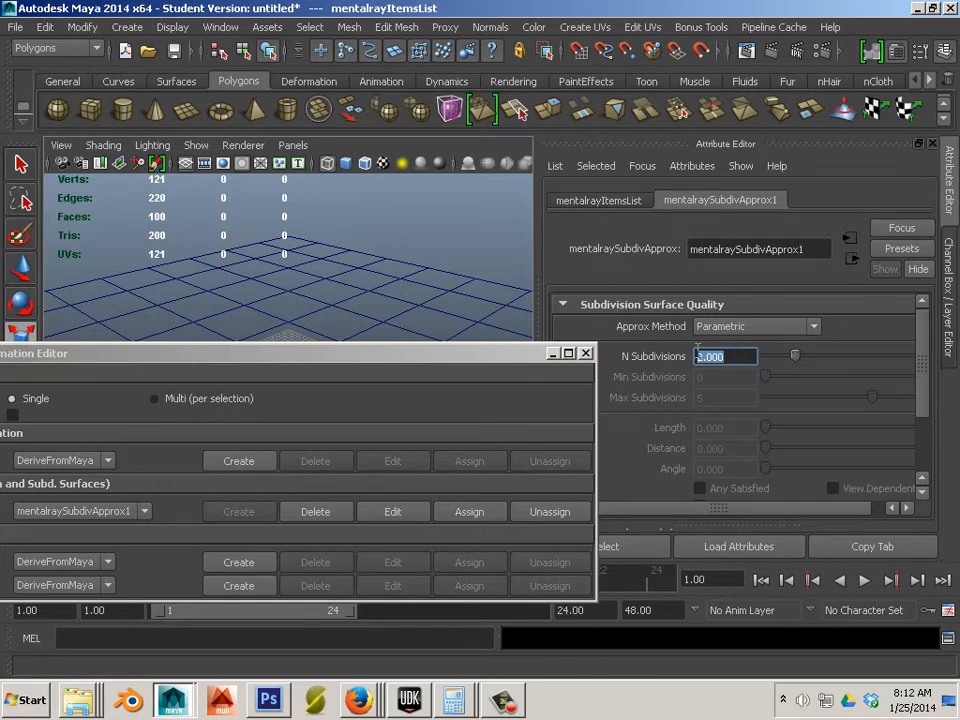
{"action": "key", "text": "r"}
Reselect the plane, close the Approximation Editor and send the plane to Mudbox as a new scene, dismissing the startup windows
{"action": "left_click", "coordinate": [466, 318]}
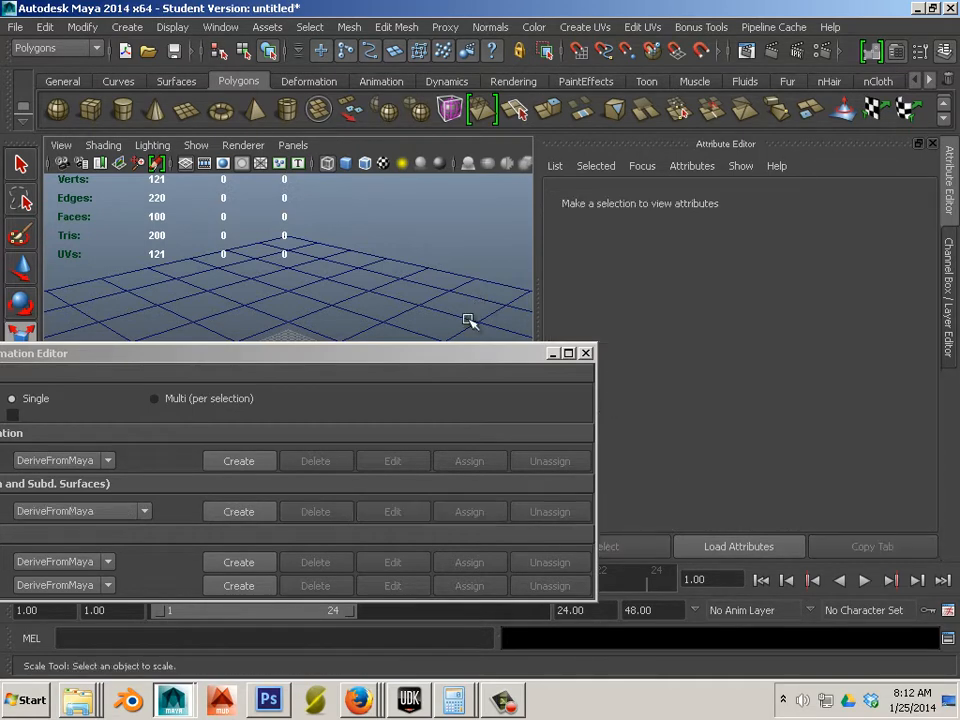
{"action": "left_click", "coordinate": [466, 318]}
{"action": "left_click", "coordinate": [585, 353]}
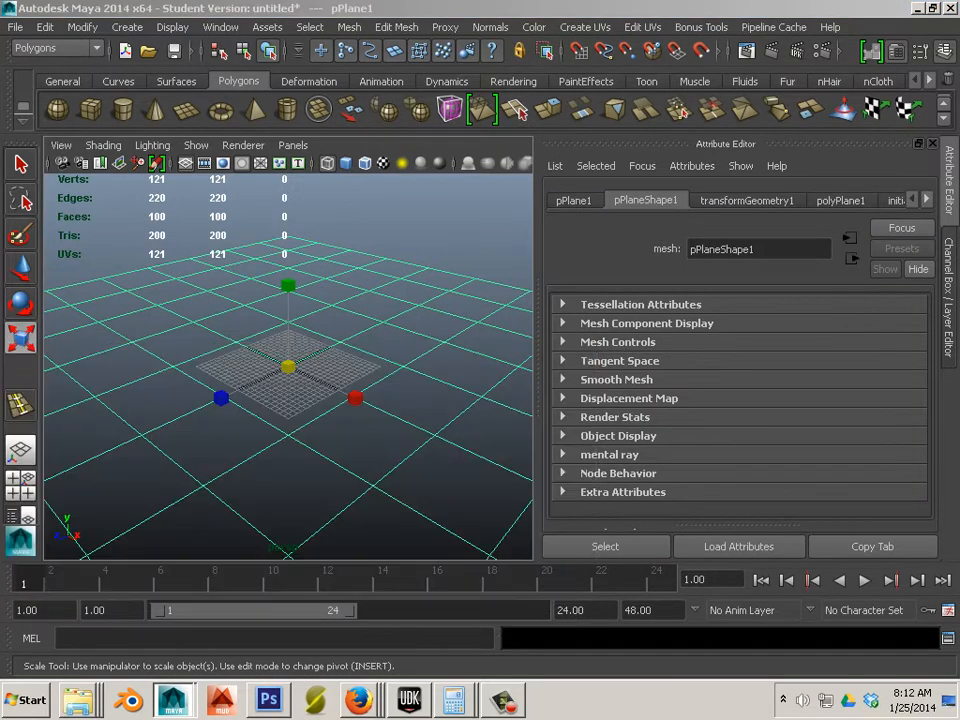
{"action": "left_click", "coordinate": [16, 27]}
{"action": "mouse_move", "coordinate": [55, 222]}
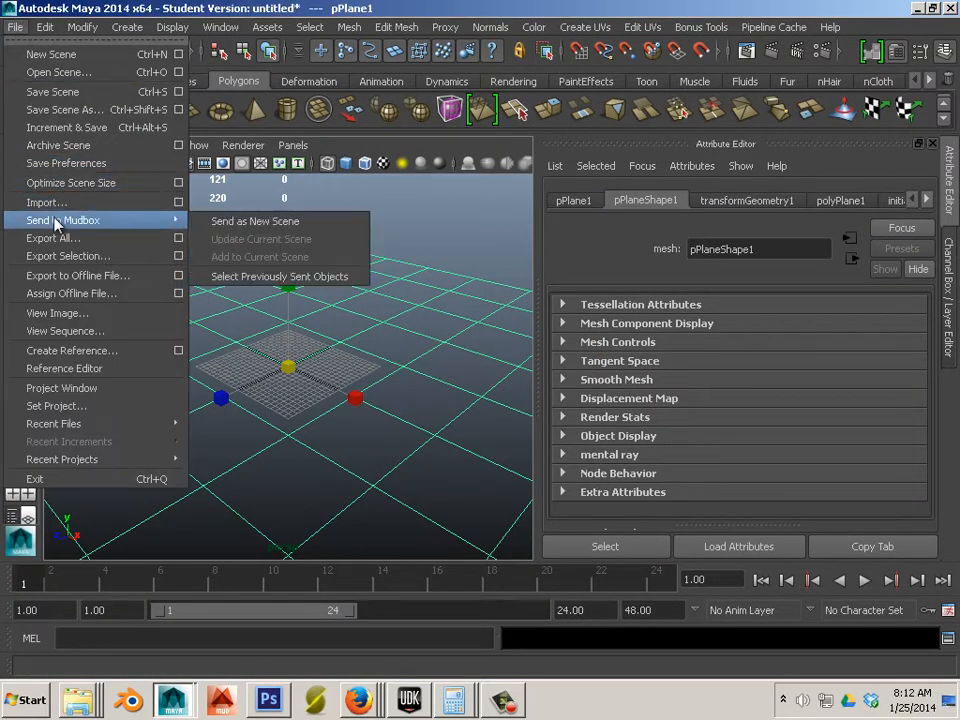
{"action": "left_click", "coordinate": [326, 221]}
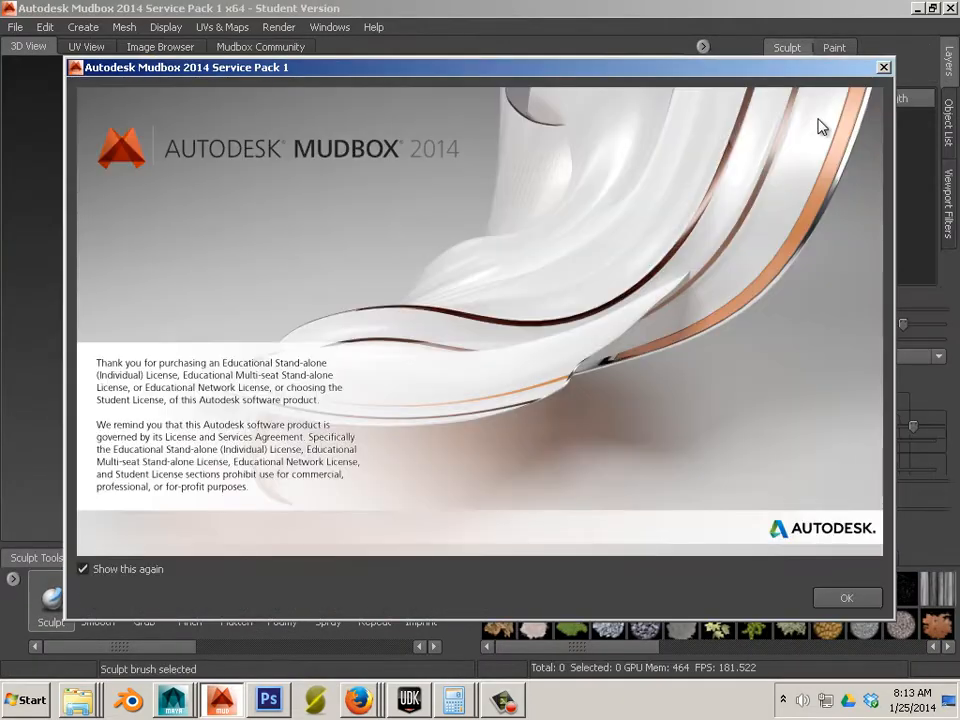
{"action": "left_click", "coordinate": [884, 68]}
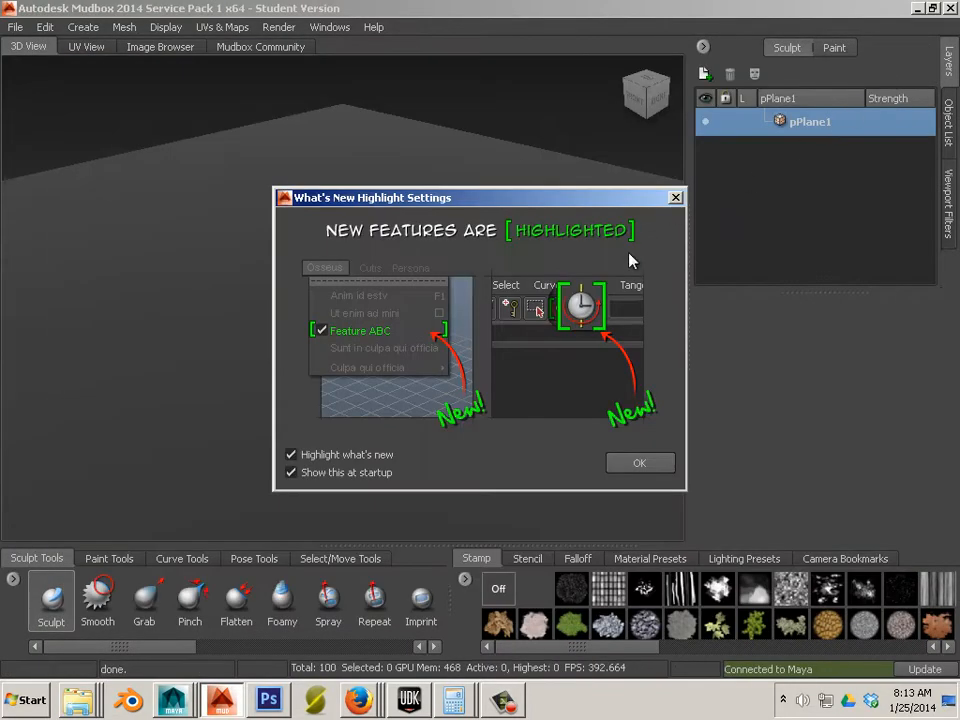
{"action": "left_click", "coordinate": [677, 197]}
Confirm the options for new subdivision levels with Smooth Positions turned off
{"action": "scroll", "coordinate": [469, 249], "scroll_direction": "down", "scroll_amount": 4}
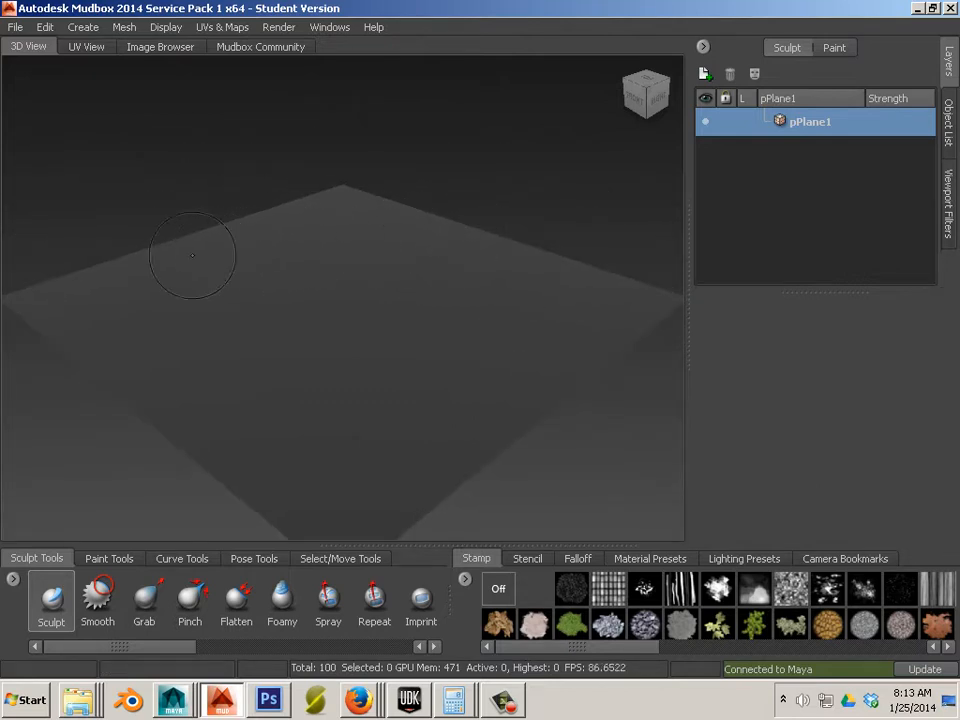
{"action": "left_click_drag", "start_coordinate": [193, 259], "coordinate": [235, 268], "text": "alt"}
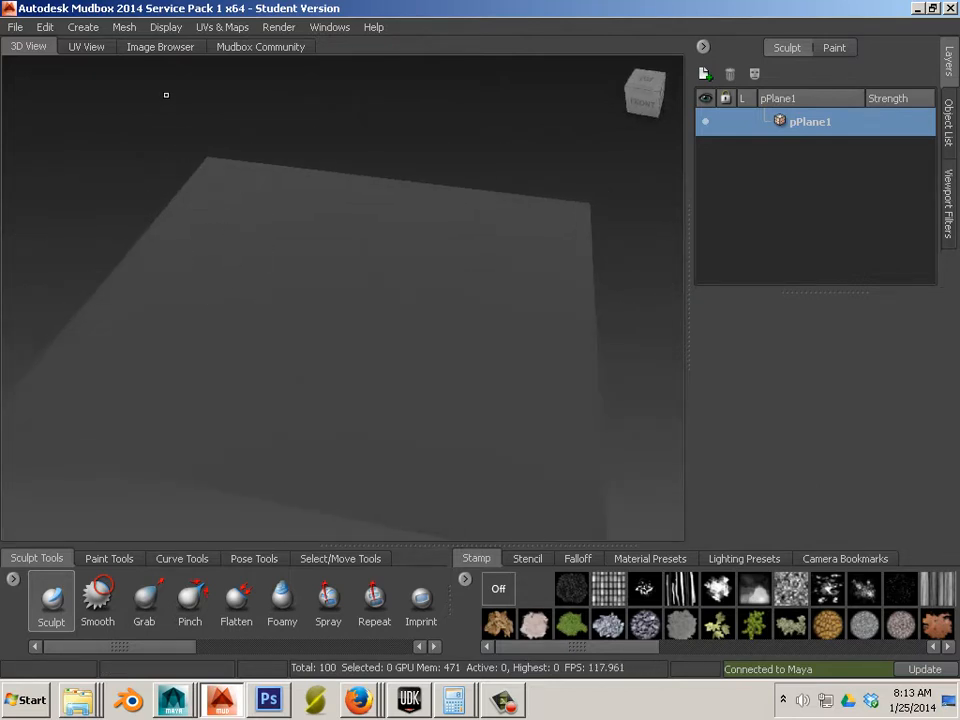
{"action": "left_click", "coordinate": [126, 29]}
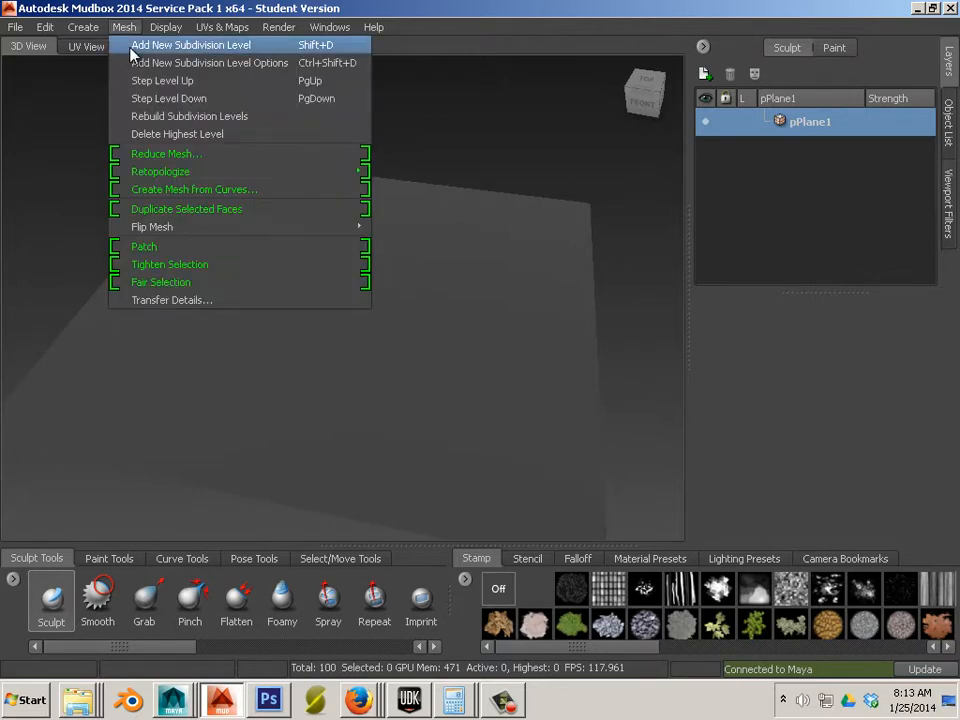
{"action": "left_click", "coordinate": [131, 63]}
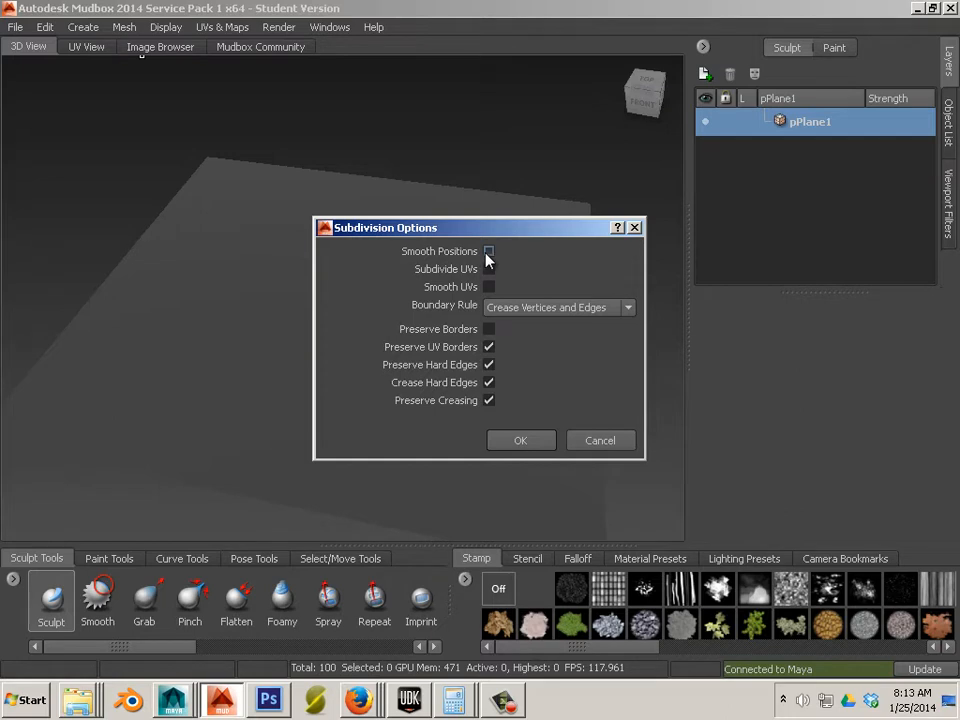
{"action": "left_click", "coordinate": [524, 447]}
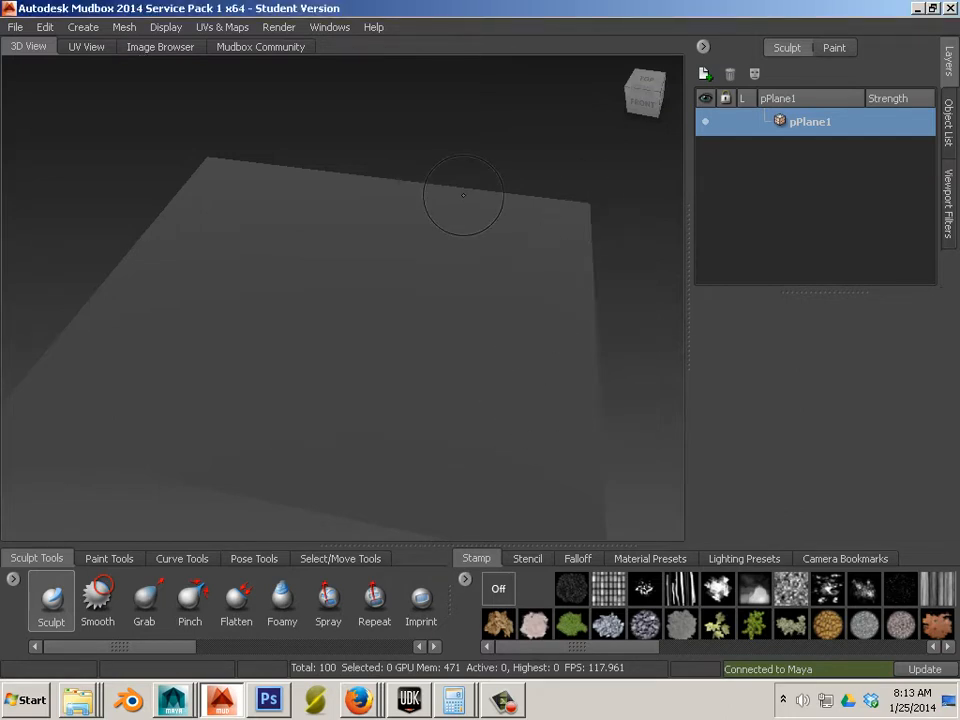
Show the wireframe and add subdivision levels to the plane up to level 7
{"action": "left_click", "coordinate": [166, 27]}
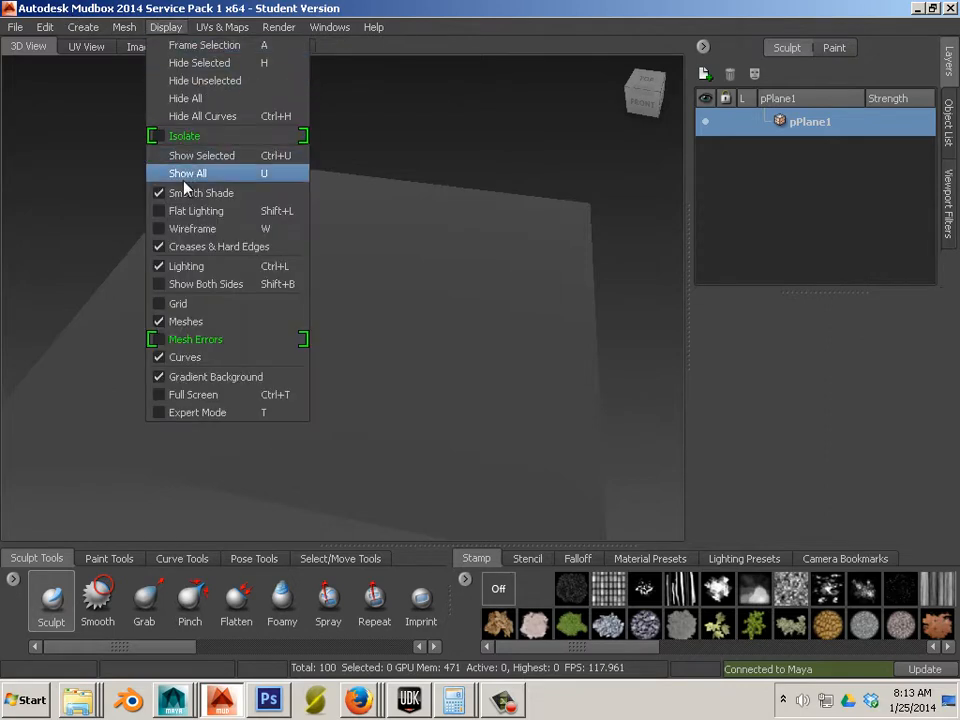
{"action": "left_click", "coordinate": [180, 227]}
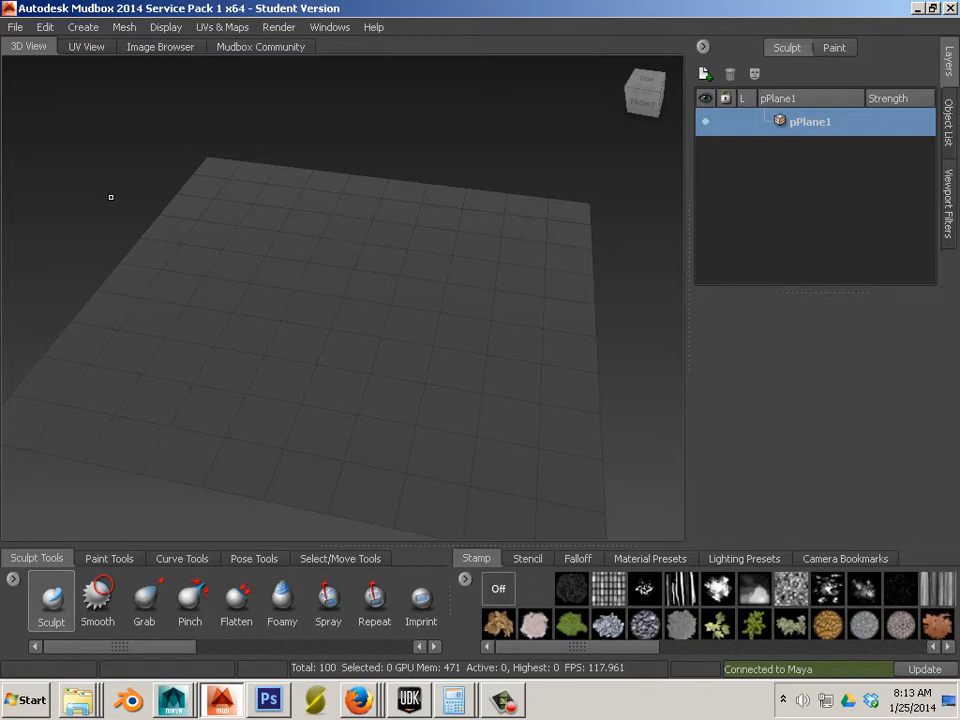
{"action": "key", "text": "shift+d"}
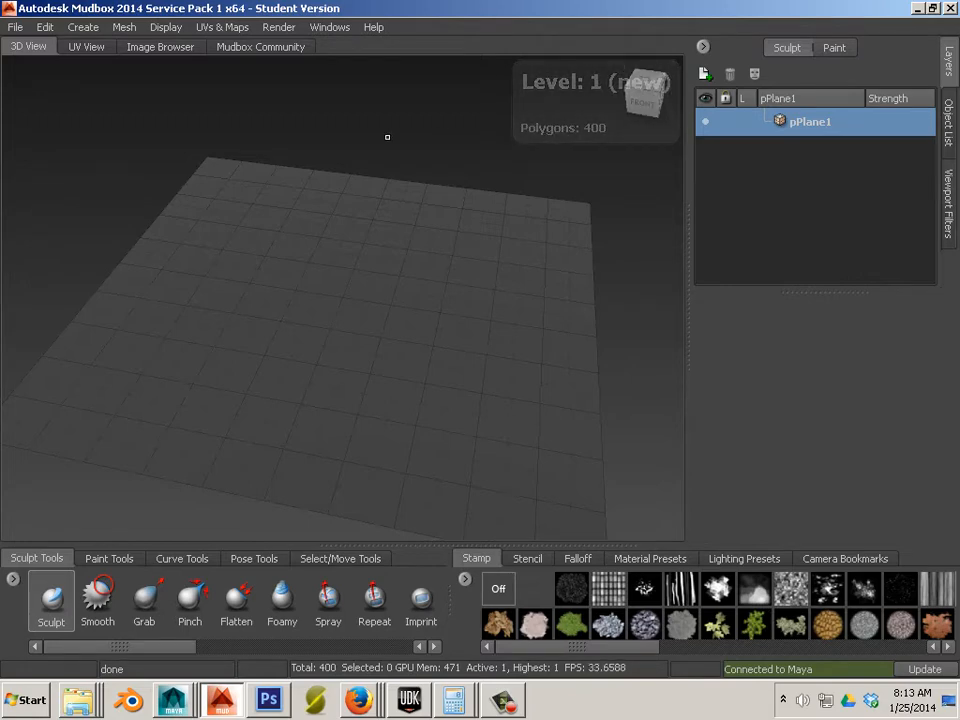
{"action": "key", "text": "shift+d"}
{"action": "key", "text": "shift+d"}
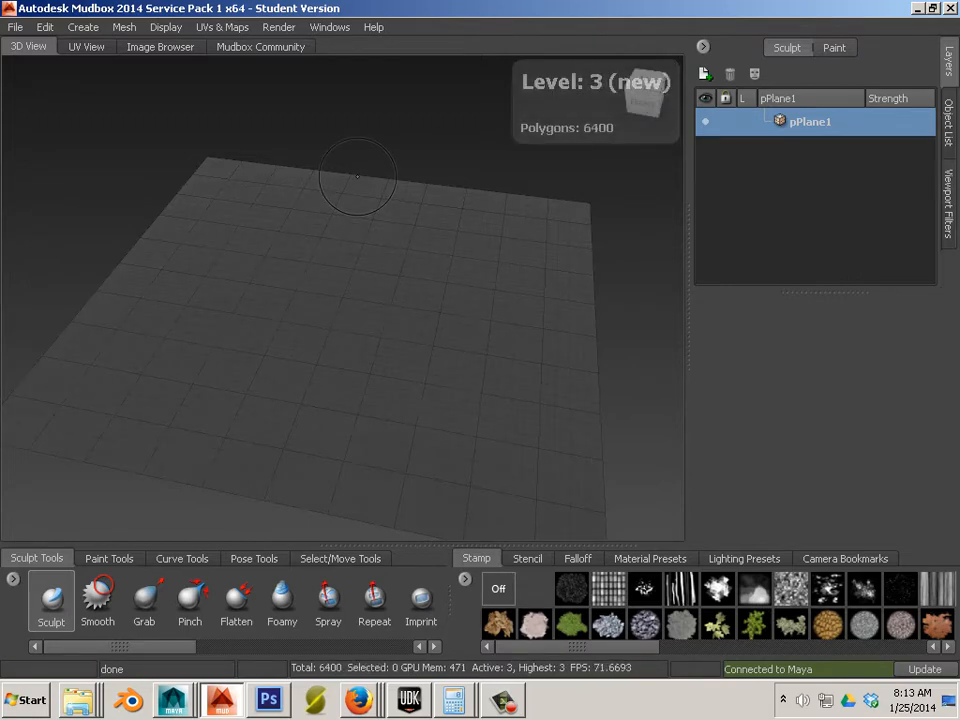
{"action": "key", "text": "shift+d"}
{"action": "key", "text": "shift+d"}
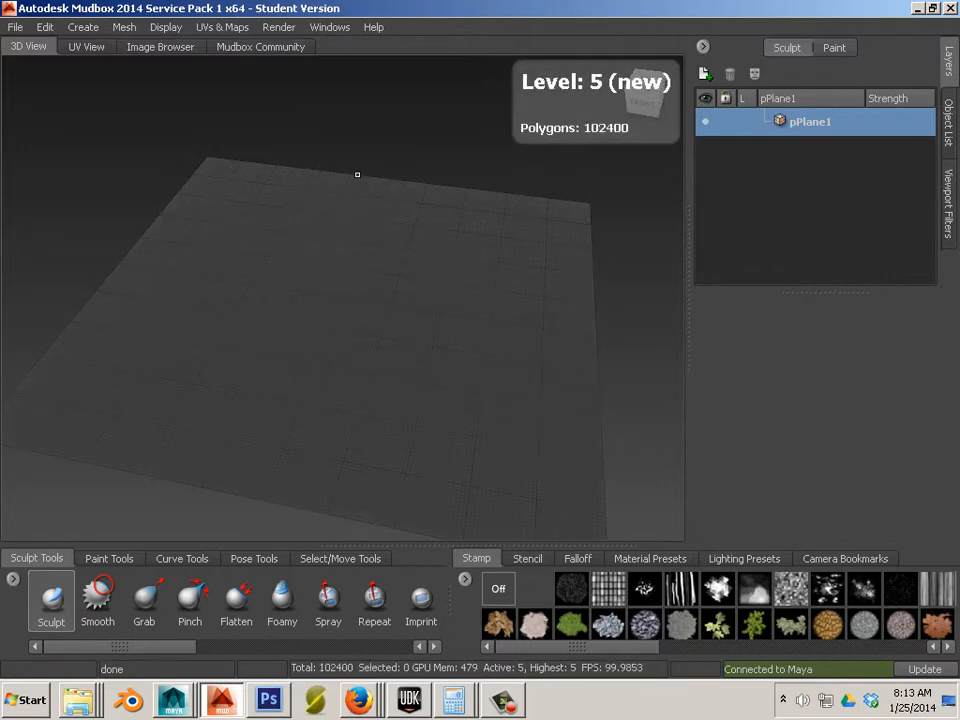
{"action": "key", "text": "shift+d"}
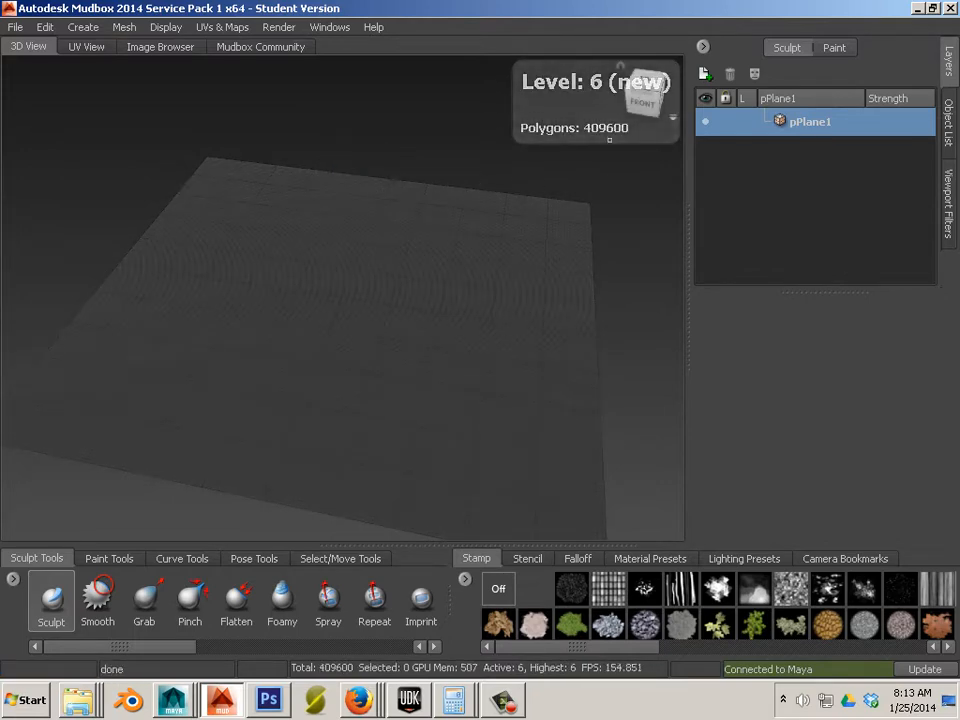
{"action": "key", "text": "shift+d"}
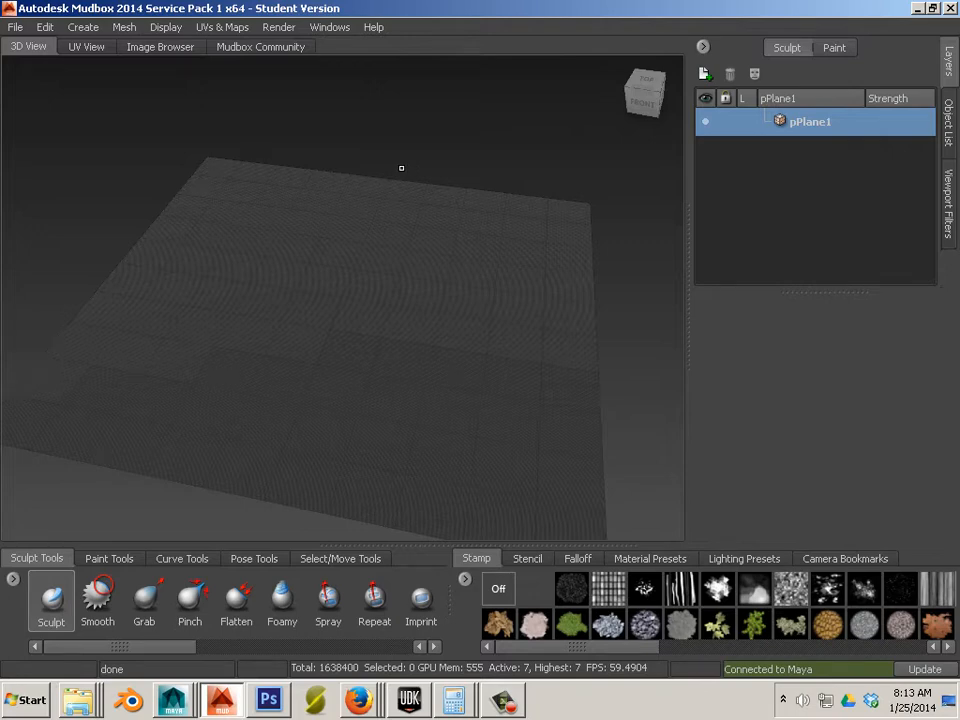
Turn off the wireframe display on the subdivided plane
{"action": "mouse_move", "coordinate": [240, 142]}
{"action": "left_mouse_down", "text": "alt"}
{"action": "mouse_move", "coordinate": [267, 255]}
{"action": "mouse_move", "coordinate": [262, 240]}
{"action": "left_mouse_up", "text": "alt"}
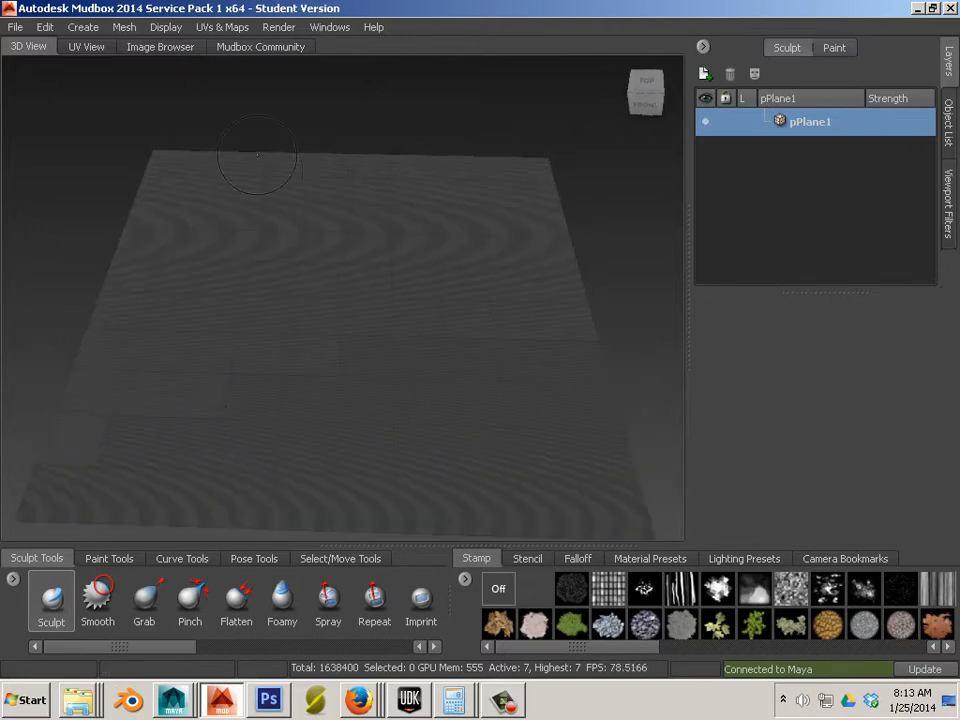
{"action": "left_click", "coordinate": [166, 28]}
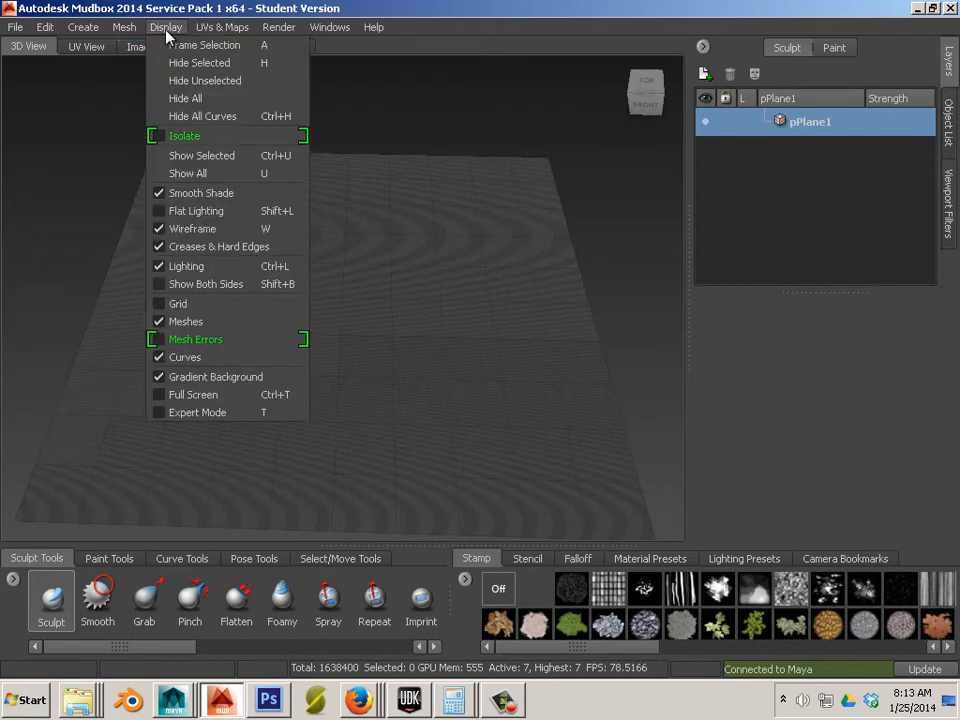
{"action": "left_click", "coordinate": [180, 230]}
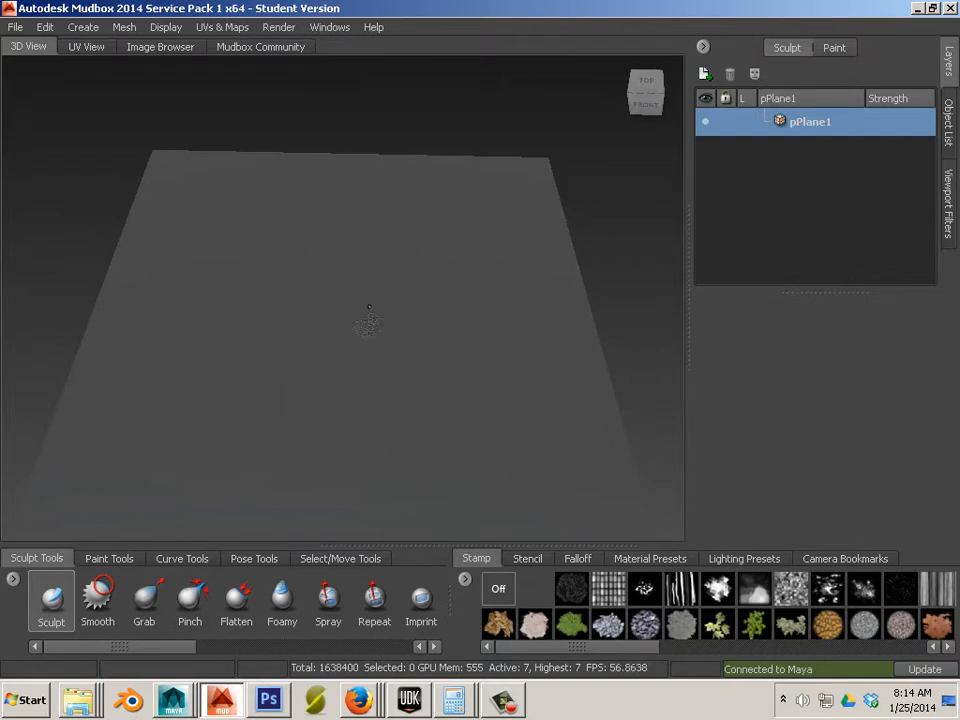
Set the Sculpt brush to use no stamp, adjust its size and raise a rounded mound near the plane's centre
{"action": "left_click", "coordinate": [515, 600]}
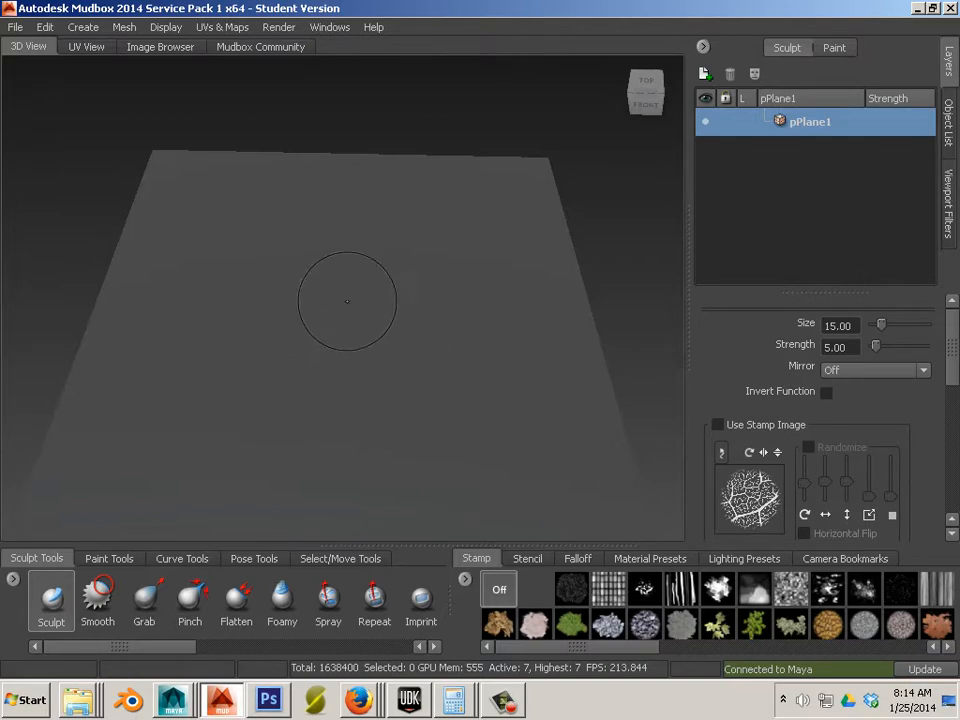
{"action": "key", "text": "bracketright"}
{"action": "key", "text": "bracketright"}
{"action": "key", "text": "bracketright"}
{"action": "key", "text": "bracketright"}
{"action": "key", "text": "bracketright"}
{"action": "key", "text": "bracketright"}
{"action": "key", "text": "bracketright"}
{"action": "key", "text": "bracketright"}
{"action": "key", "text": "bracketright"}
{"action": "mouse_move", "coordinate": [352, 316]}
{"action": "left_mouse_down"}
{"action": "mouse_move", "coordinate": [322, 320]}
{"action": "mouse_move", "coordinate": [348, 313]}
{"action": "mouse_move", "coordinate": [340, 328]}
{"action": "mouse_move", "coordinate": [331, 328]}
{"action": "mouse_move", "coordinate": [350, 318]}
{"action": "mouse_move", "coordinate": [340, 322]}
{"action": "mouse_move", "coordinate": [330, 308]}
{"action": "mouse_move", "coordinate": [350, 302]}
{"action": "mouse_move", "coordinate": [345, 280]}
{"action": "mouse_move", "coordinate": [372, 336]}
{"action": "left_mouse_up"}
Reduce the Sculpt brush size to 11.10 and raise a rounded mound at the plane's centre
{"action": "key", "text": "bracketleft"}
{"action": "key", "text": "bracketleft"}
{"action": "key", "text": "bracketleft"}
{"action": "key", "text": "bracketleft"}
{"action": "key", "text": "bracketleft"}
{"action": "key", "text": "bracketleft"}
{"action": "key", "text": "bracketleft"}
{"action": "key", "text": "bracketleft"}
{"action": "key", "text": "bracketleft"}
{"action": "key", "text": "bracketleft"}
{"action": "key", "text": "bracketleft"}
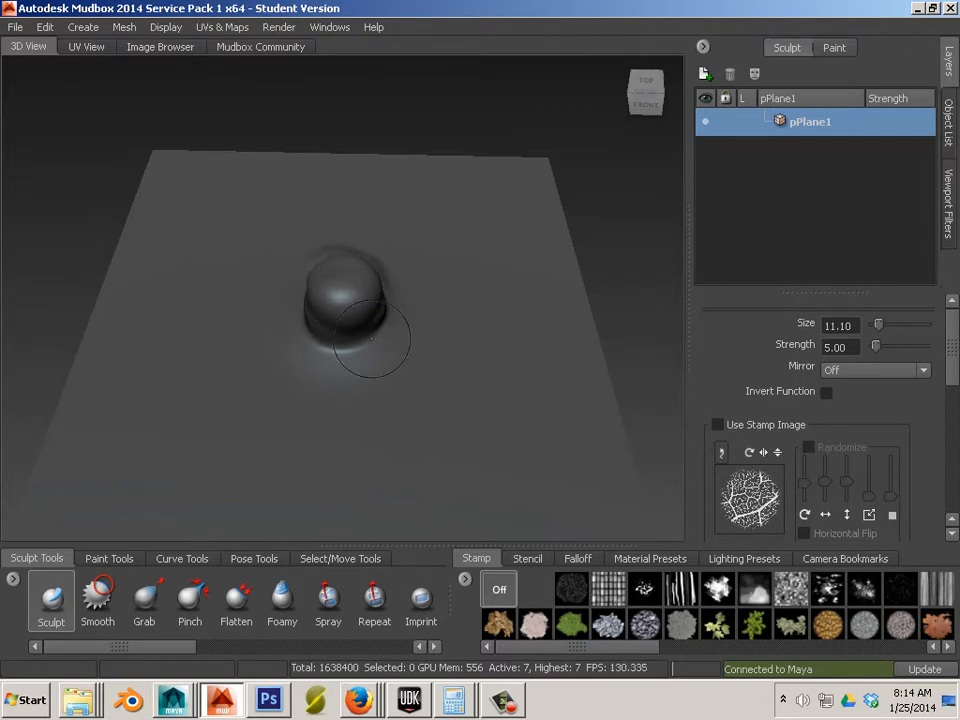
Build the mound up from several sides into a taller, irregular hill with a peak and lower bulges
{"action": "mouse_move", "coordinate": [317, 357]}
{"action": "left_mouse_down", "text": "alt"}
{"action": "mouse_move", "coordinate": [396, 274]}
{"action": "mouse_move", "coordinate": [379, 295]}
{"action": "mouse_move", "coordinate": [398, 312]}
{"action": "mouse_move", "coordinate": [325, 308]}
{"action": "mouse_move", "coordinate": [390, 315]}
{"action": "mouse_move", "coordinate": [440, 277]}
{"action": "left_mouse_up", "text": "alt"}
{"action": "mouse_move", "coordinate": [440, 277]}
{"action": "left_mouse_down", "text": "alt"}
{"action": "mouse_move", "coordinate": [312, 306]}
{"action": "mouse_move", "coordinate": [305, 285]}
{"action": "left_mouse_up", "text": "alt"}
{"action": "left_click_drag", "start_coordinate": [305, 285], "coordinate": [323, 282]}
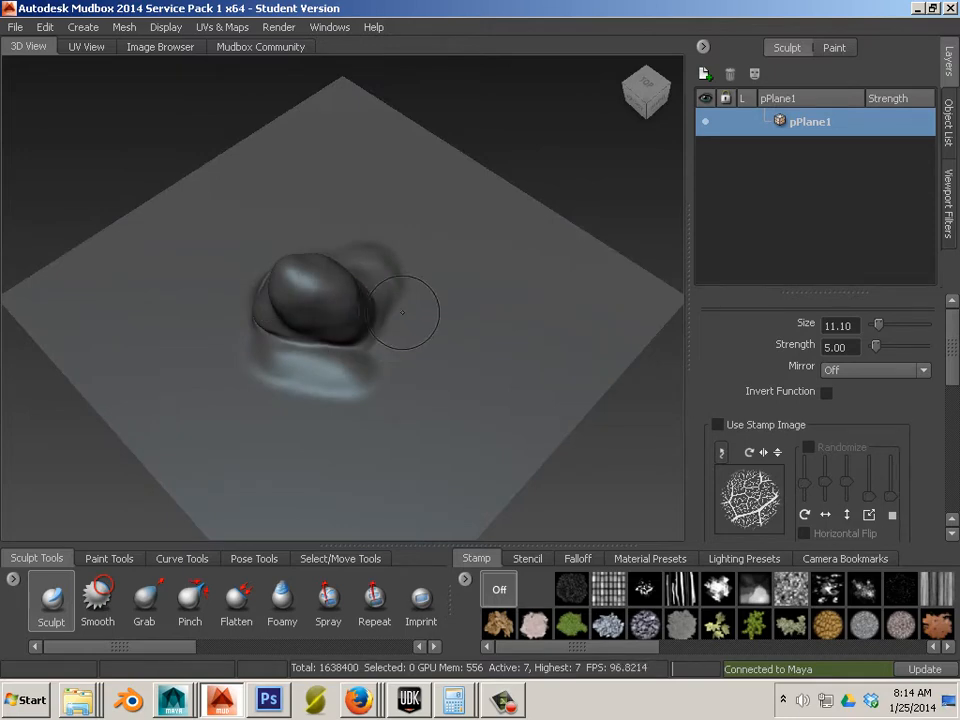
{"action": "left_click_drag", "start_coordinate": [407, 300], "coordinate": [324, 266], "text": "alt"}
{"action": "left_click_drag", "start_coordinate": [372, 298], "coordinate": [392, 286]}
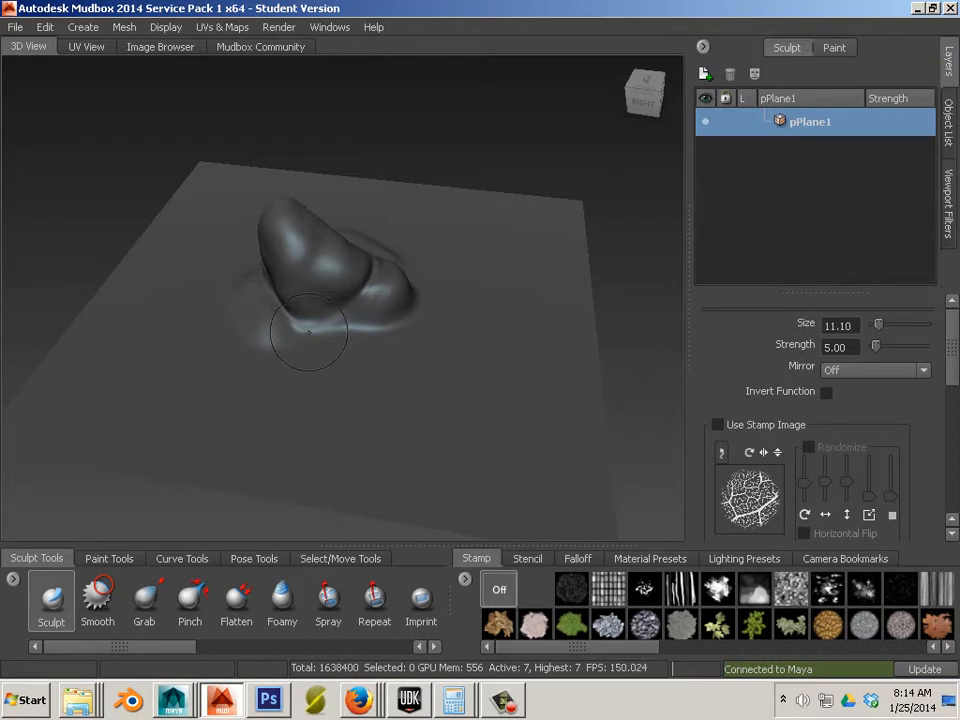
{"action": "mouse_move", "coordinate": [311, 338]}
{"action": "left_mouse_down", "text": "alt"}
{"action": "mouse_move", "coordinate": [384, 300]}
{"action": "mouse_move", "coordinate": [350, 331]}
{"action": "mouse_move", "coordinate": [366, 294]}
{"action": "mouse_move", "coordinate": [356, 274]}
{"action": "left_mouse_up", "text": "alt"}
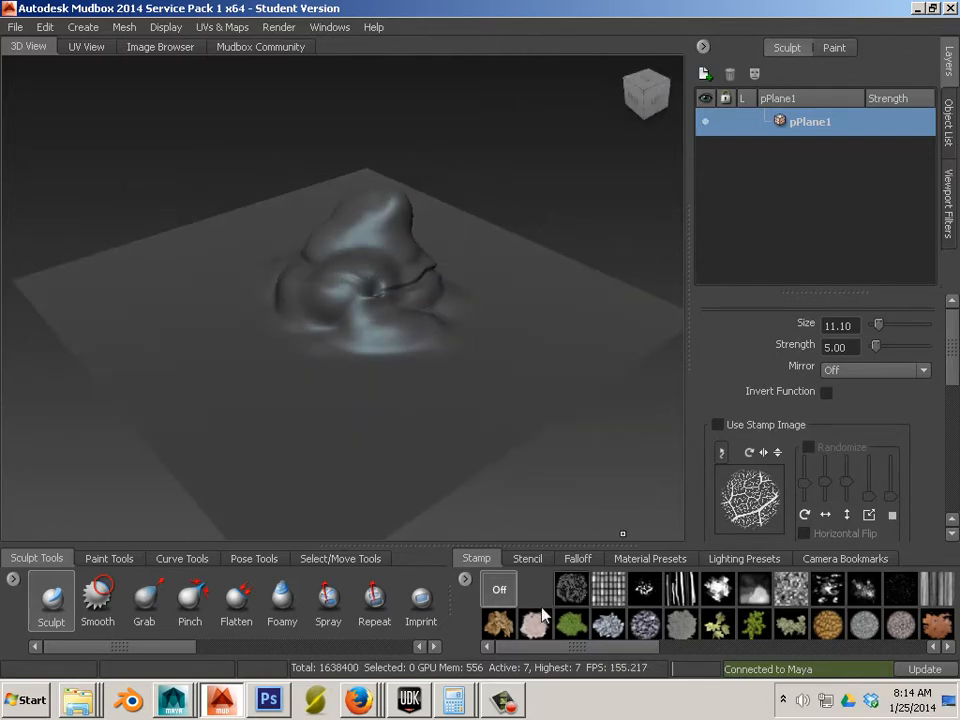
Scrape the hill's peak and sides with the Scrape brush at strength 15 to form flatter, rock-like faces
{"action": "left_click_drag", "start_coordinate": [165, 644], "coordinate": [264, 652]}
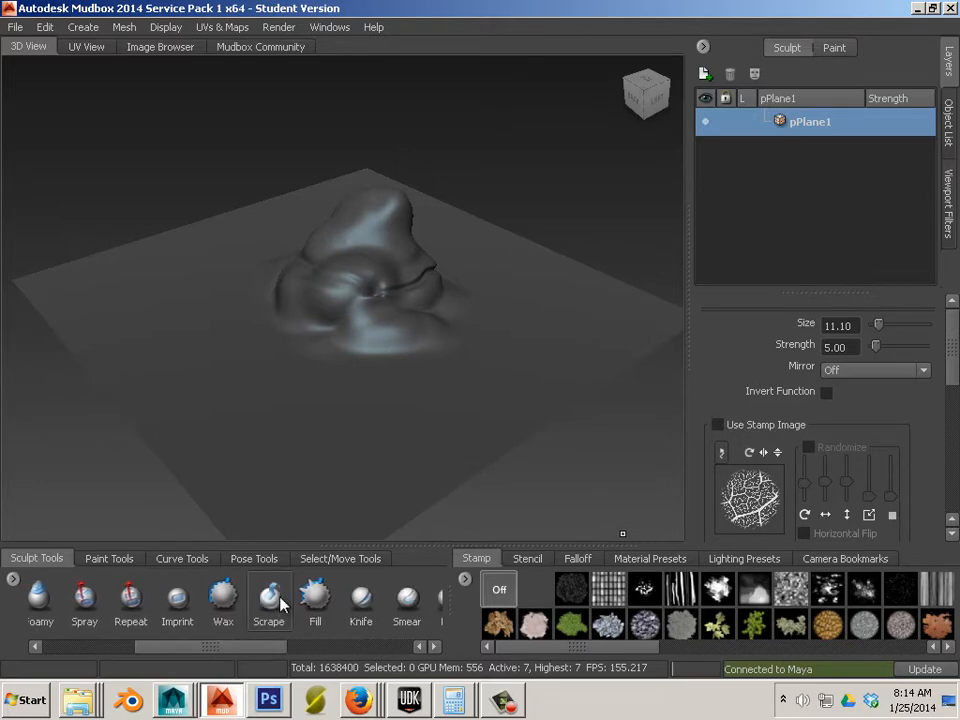
{"action": "left_click", "coordinate": [270, 598]}
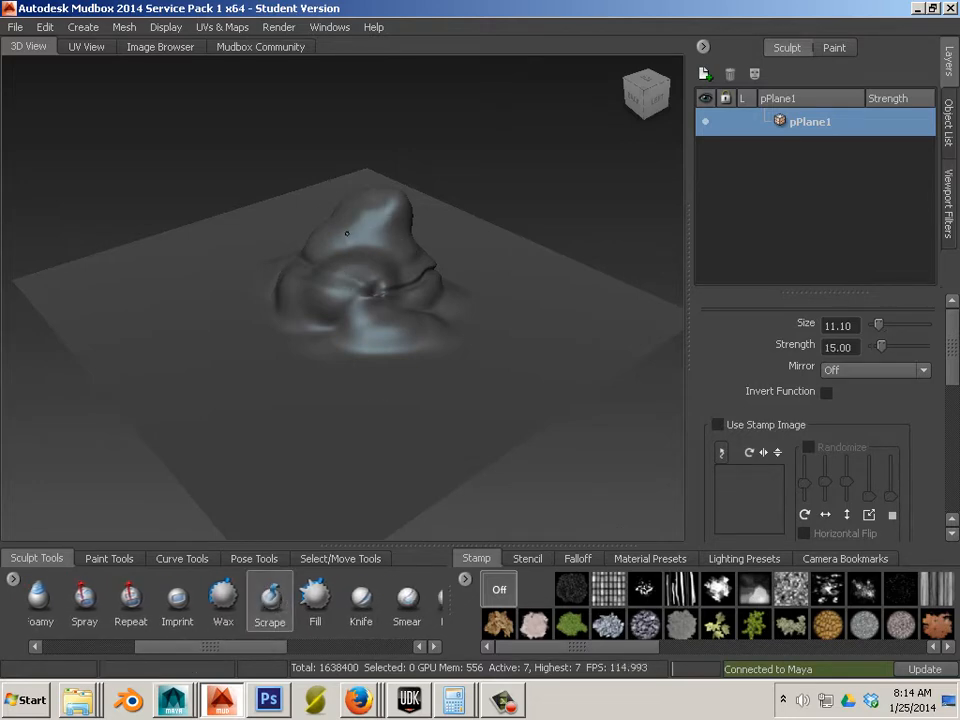
{"action": "mouse_move", "coordinate": [352, 220]}
{"action": "left_mouse_down", "text": "alt"}
{"action": "mouse_move", "coordinate": [440, 212]}
{"action": "mouse_move", "coordinate": [492, 182]}
{"action": "left_mouse_up", "text": "alt"}
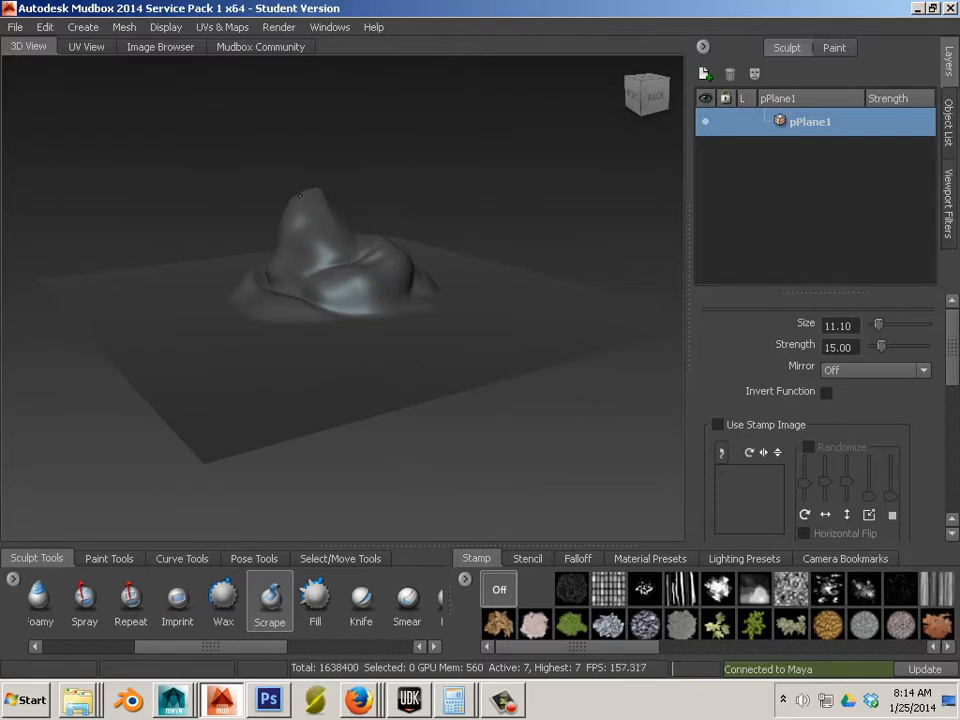
{"action": "left_click_drag", "start_coordinate": [321, 218], "coordinate": [308, 271], "text": "alt"}
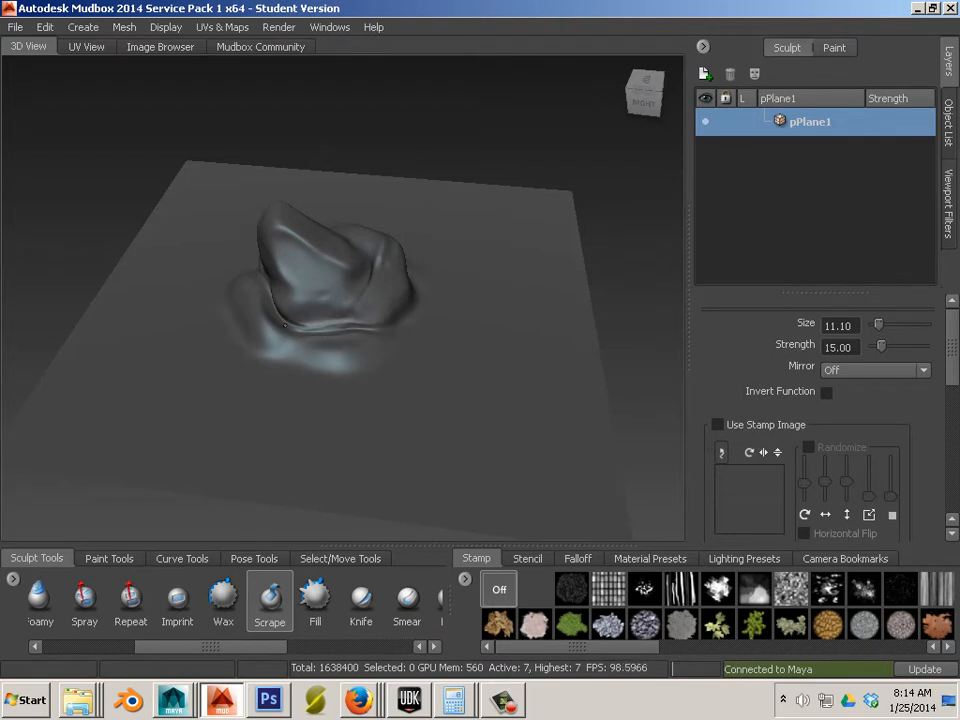
{"action": "left_click_drag", "start_coordinate": [170, 265], "coordinate": [396, 328], "text": "alt"}
Smooth the creases on the hill's sides and base, alternating with more scraping all around it
{"action": "key", "text": "shift"}
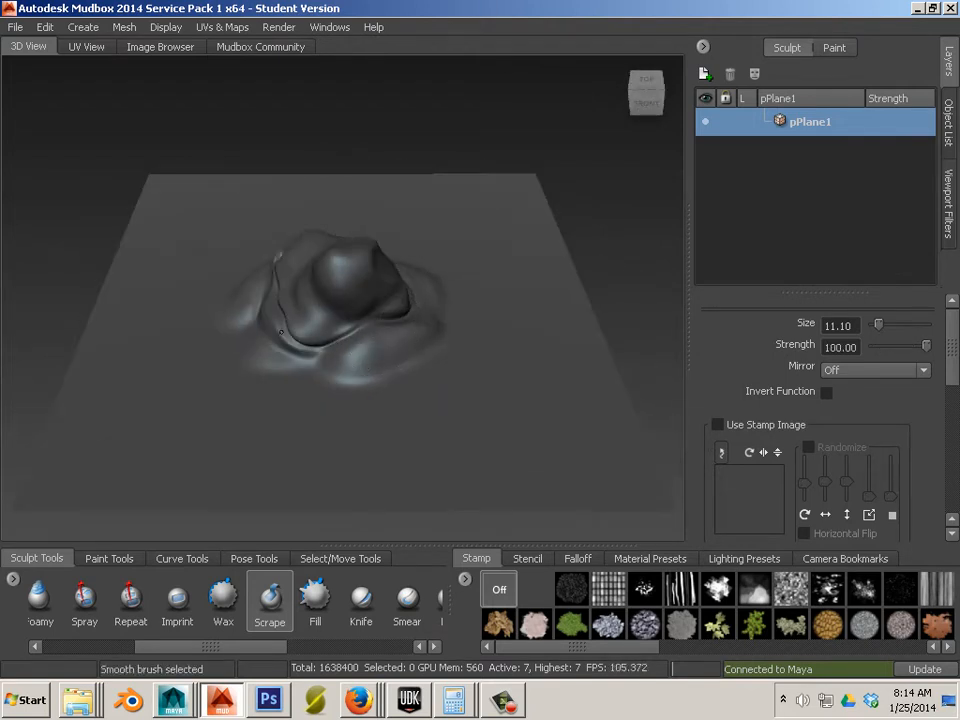
{"action": "left_click_drag", "start_coordinate": [281, 332], "coordinate": [175, 320], "text": "alt"}
{"action": "mouse_move", "coordinate": [352, 354]}
{"action": "left_mouse_down"}
{"action": "mouse_move", "coordinate": [362, 334]}
{"action": "mouse_move", "coordinate": [288, 308]}
{"action": "left_mouse_up"}
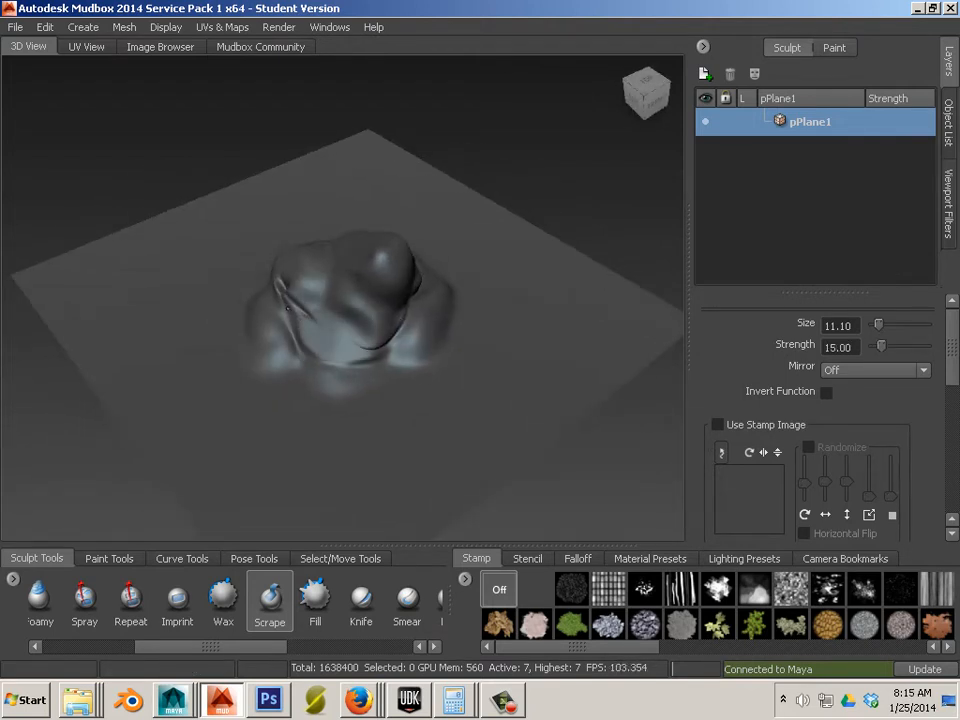
{"action": "left_click_drag", "start_coordinate": [364, 407], "coordinate": [352, 345], "text": "alt"}
{"action": "key", "text": "shift"}
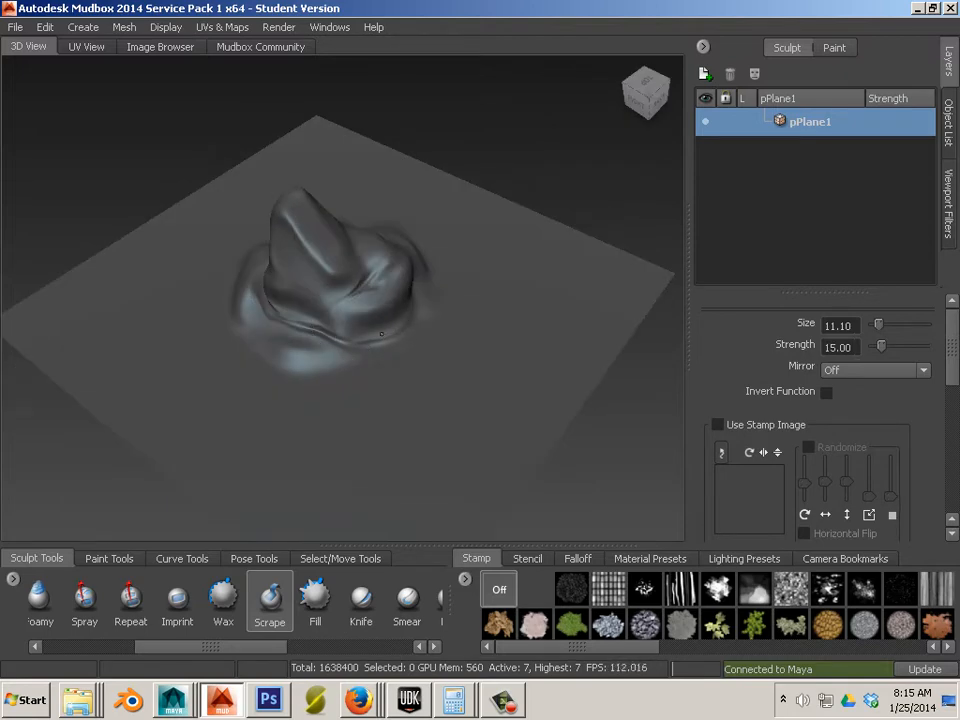
{"action": "left_click_drag", "start_coordinate": [446, 307], "coordinate": [393, 320], "text": "alt"}
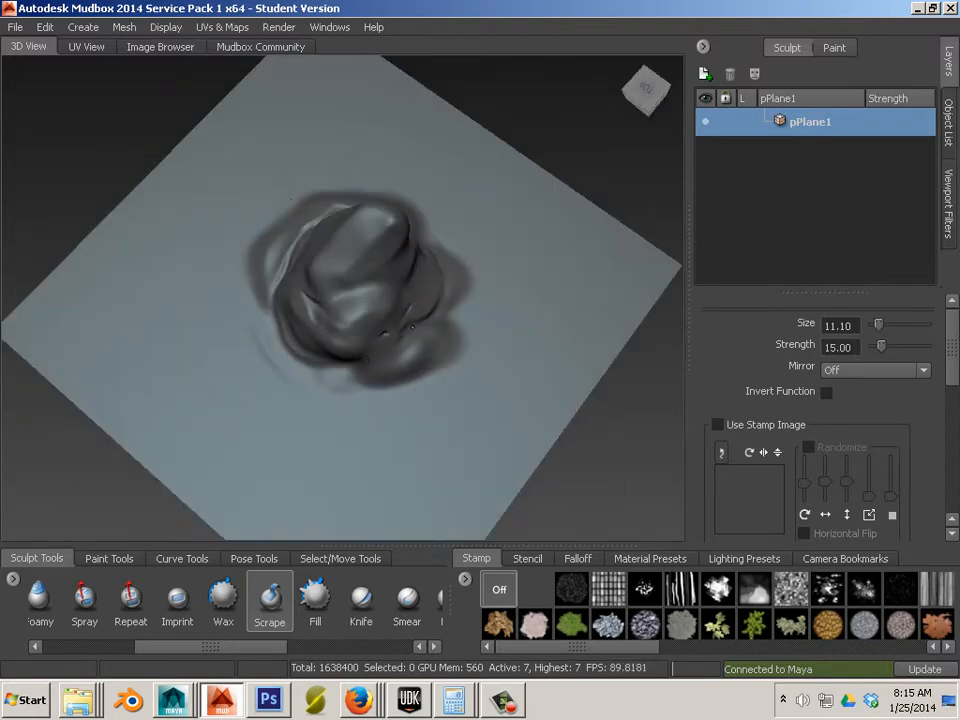
{"action": "left_click_drag", "start_coordinate": [342, 393], "coordinate": [332, 348], "text": "alt"}
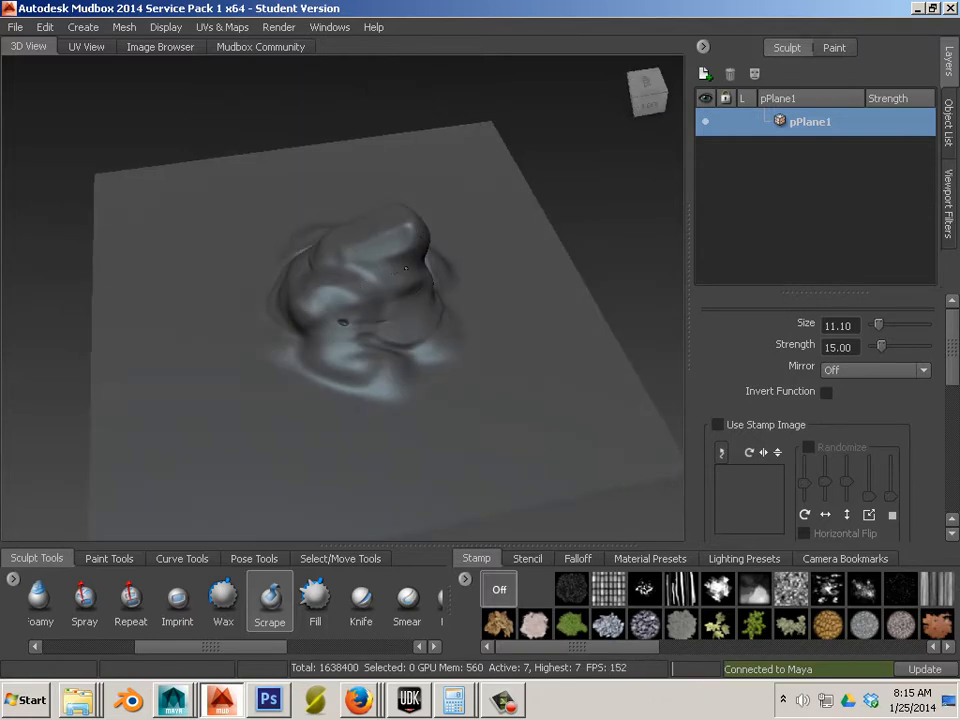
{"action": "mouse_move", "coordinate": [456, 292]}
{"action": "left_mouse_down", "text": "alt"}
{"action": "mouse_move", "coordinate": [400, 262]}
{"action": "mouse_move", "coordinate": [335, 298]}
{"action": "mouse_move", "coordinate": [364, 318]}
{"action": "mouse_move", "coordinate": [357, 311]}
{"action": "mouse_move", "coordinate": [347, 335]}
{"action": "left_mouse_up", "text": "alt"}
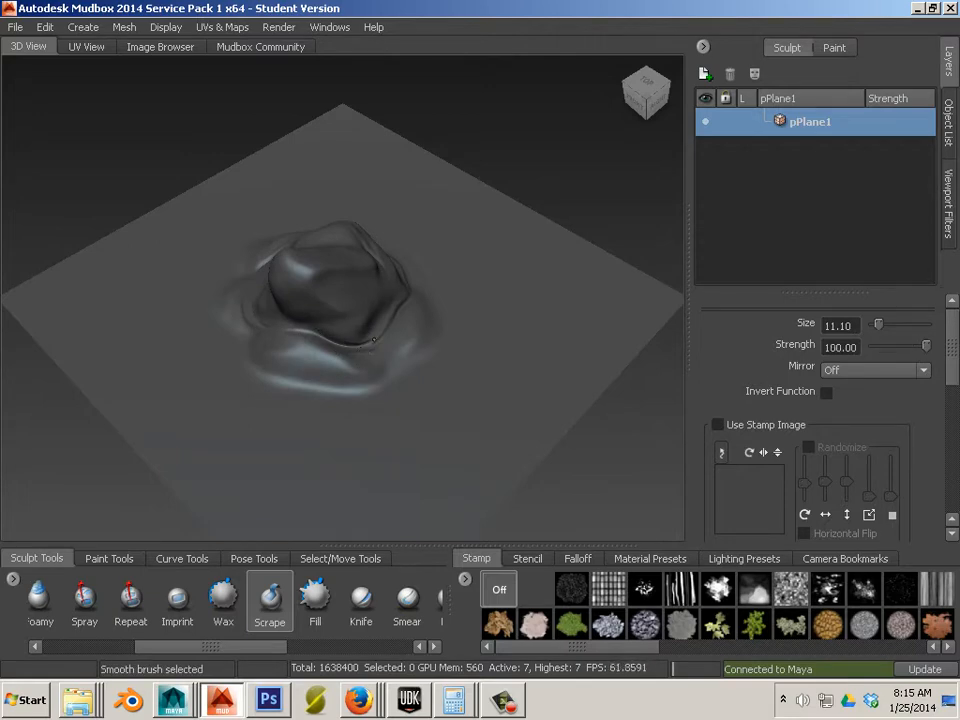
{"action": "left_click_drag", "start_coordinate": [439, 330], "coordinate": [212, 328], "text": "alt"}
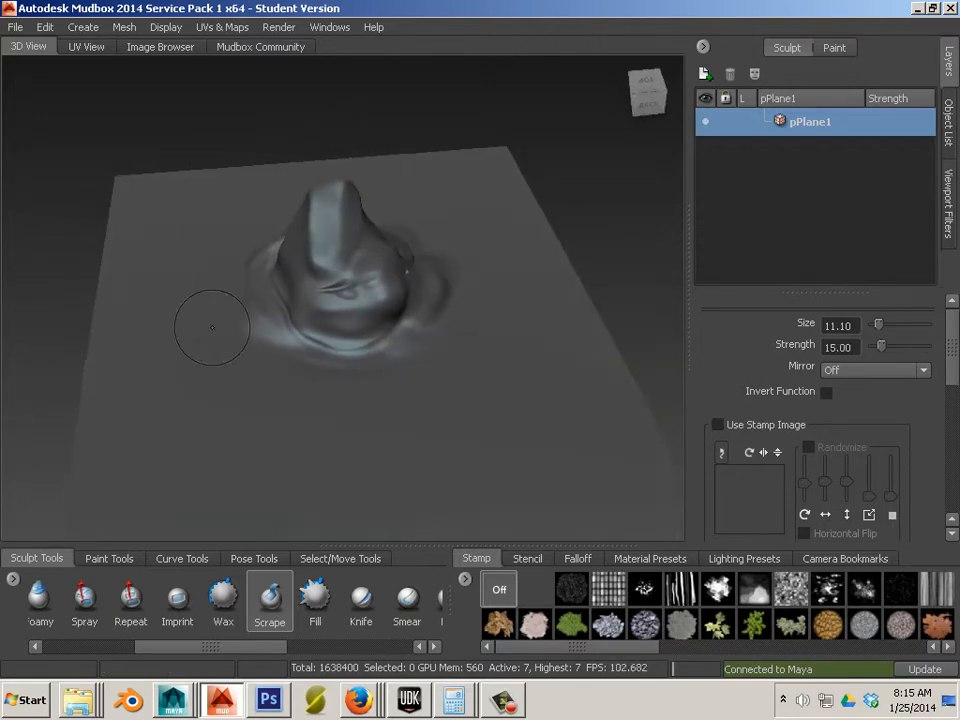
{"action": "left_click_drag", "start_coordinate": [341, 292], "coordinate": [333, 289], "text": "shift"}
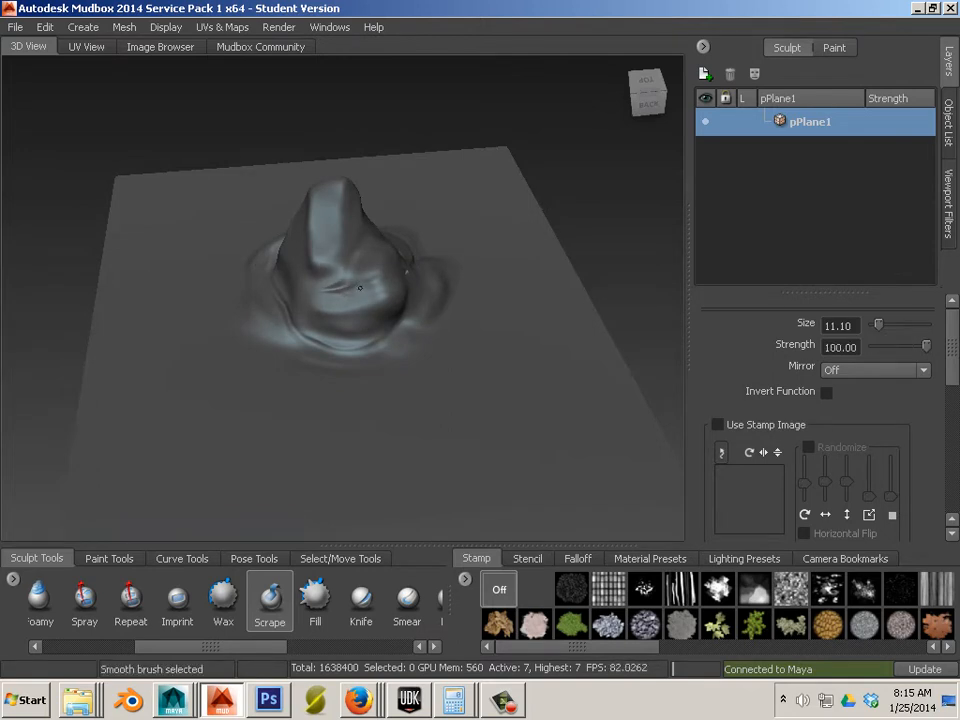
{"action": "mouse_move", "coordinate": [304, 335]}
{"action": "left_mouse_down", "text": "alt"}
{"action": "mouse_move", "coordinate": [600, 340]}
{"action": "mouse_move", "coordinate": [432, 358]}
{"action": "mouse_move", "coordinate": [454, 388]}
{"action": "left_mouse_up", "text": "alt"}
{"action": "key", "text": "shift"}
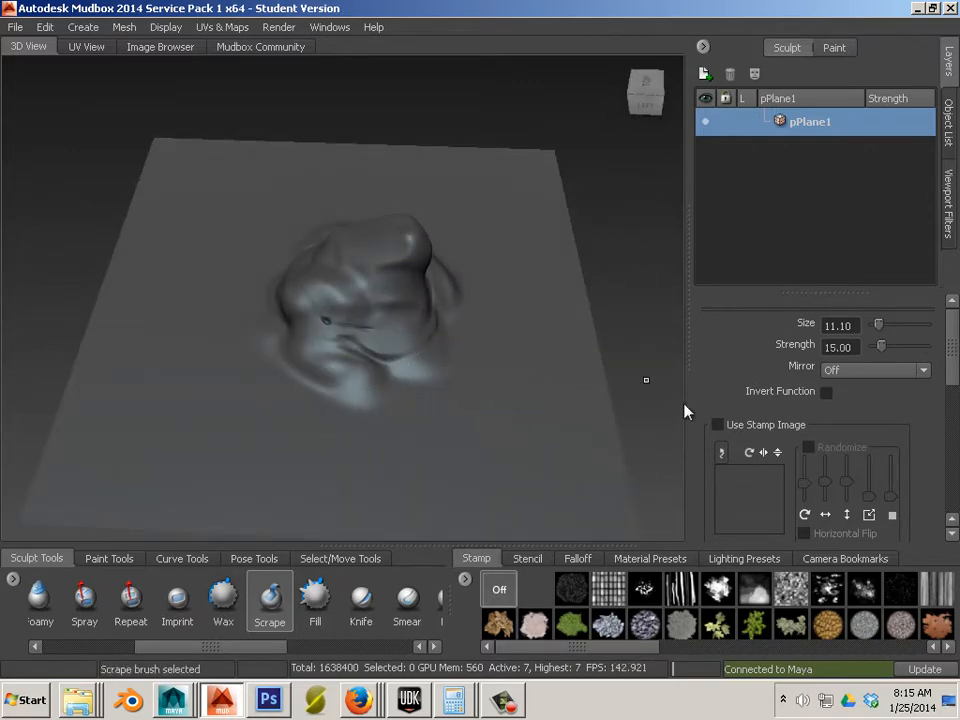
Apply the irregular white blotch stamp to the Scrape brush, enlarge it to size 26.17 and scrape rough texture into the hill
{"action": "left_click", "coordinate": [718, 590]}
{"action": "left_click_drag", "start_coordinate": [343, 364], "coordinate": [407, 221], "text": "alt"}
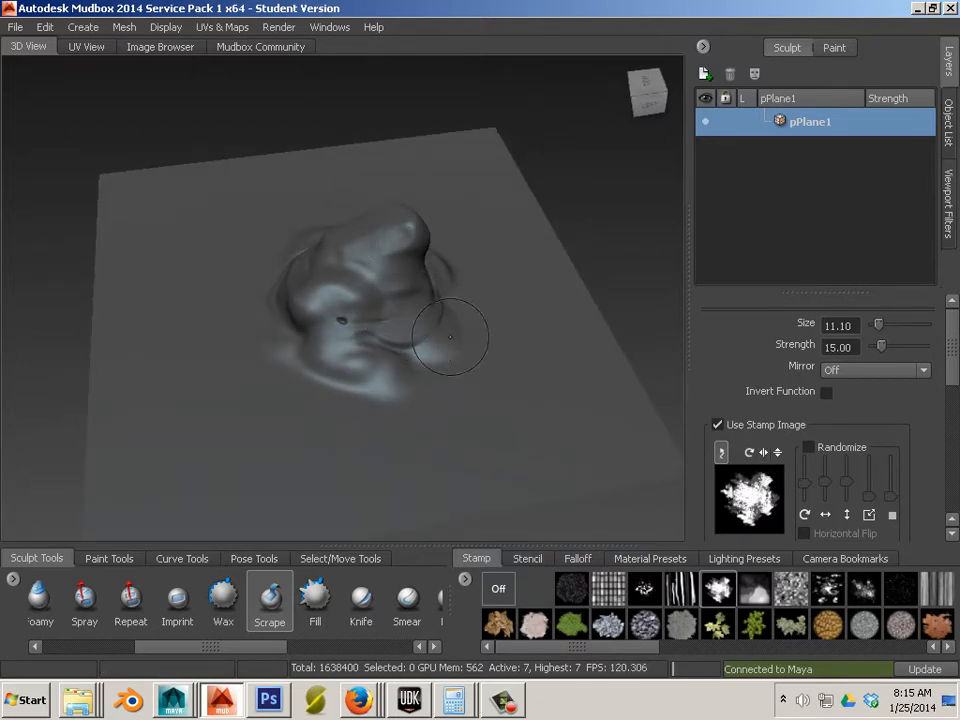
{"action": "key", "text": "bracketright"}
{"action": "key", "text": "bracketright"}
{"action": "key", "text": "bracketright"}
{"action": "key", "text": "bracketright"}
{"action": "key", "text": "bracketright"}
{"action": "key", "text": "bracketright"}
{"action": "key", "text": "bracketright"}
{"action": "key", "text": "bracketright"}
{"action": "key", "text": "bracketright"}
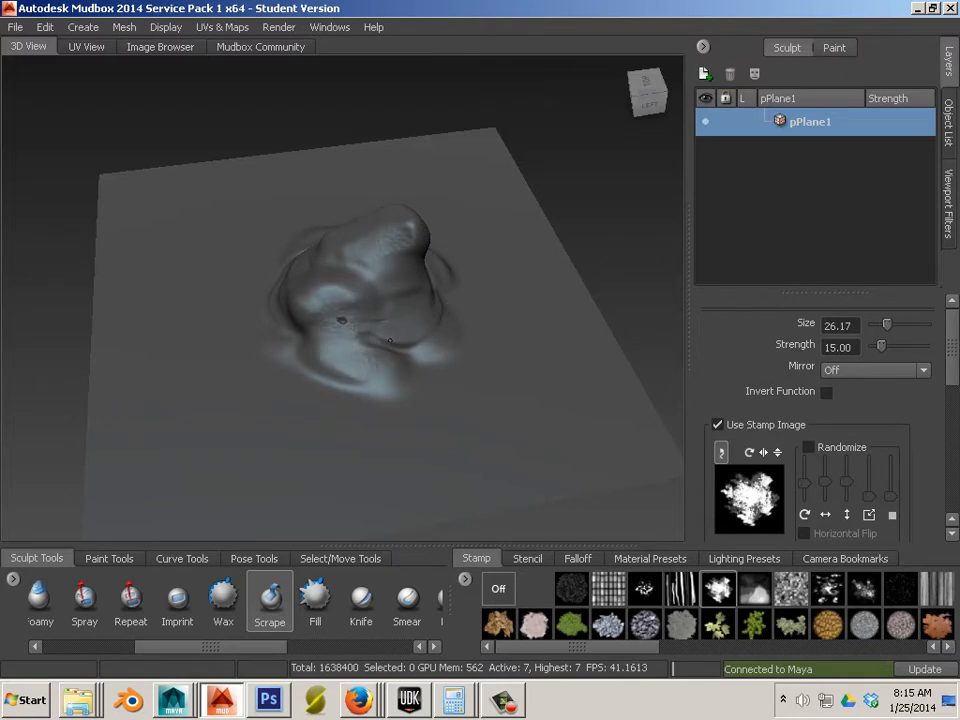
{"action": "mouse_move", "coordinate": [364, 340]}
{"action": "left_mouse_down"}
{"action": "mouse_move", "coordinate": [322, 318]}
{"action": "mouse_move", "coordinate": [256, 348]}
{"action": "mouse_move", "coordinate": [349, 231]}
{"action": "left_mouse_up"}
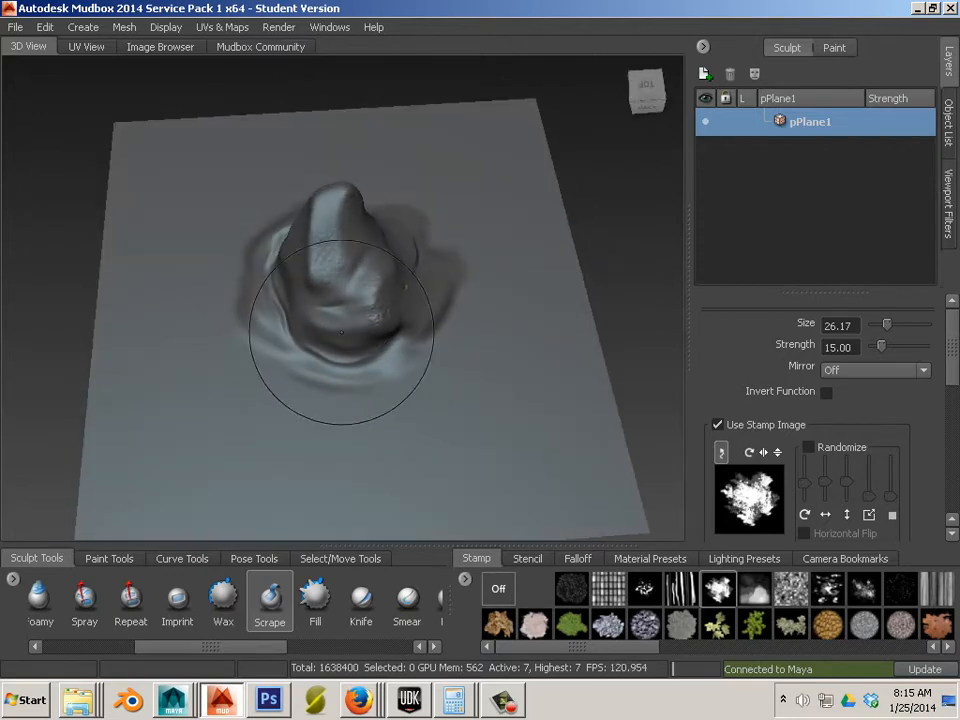
Switch to the grey cloud-like stamp with Randomize limited to rotation and scrape rock texture around the whole hill
{"action": "left_click", "coordinate": [755, 590]}
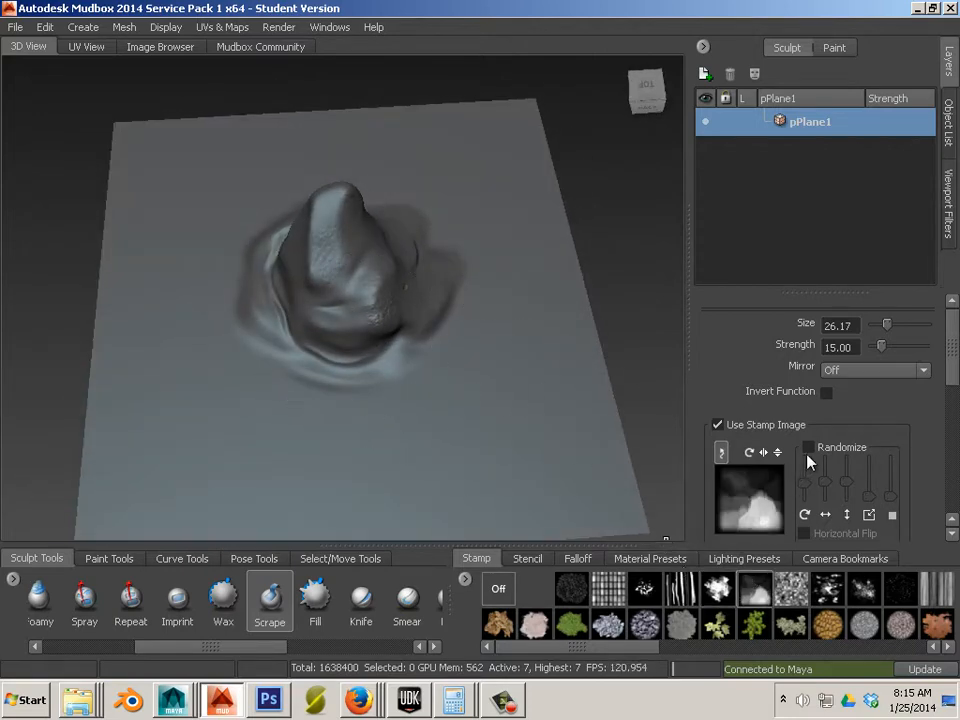
{"action": "left_click", "coordinate": [808, 448]}
{"action": "mouse_move", "coordinate": [829, 477]}
{"action": "left_mouse_down"}
{"action": "mouse_move", "coordinate": [834, 530]}
{"action": "mouse_move", "coordinate": [844, 530]}
{"action": "left_mouse_up"}
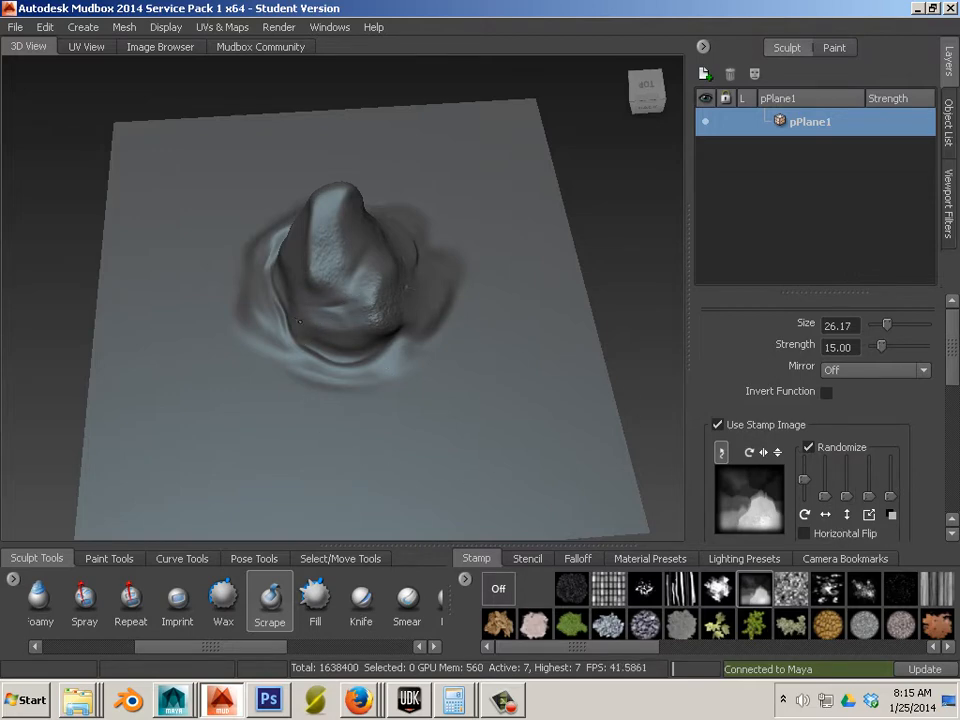
{"action": "mouse_move", "coordinate": [299, 321]}
{"action": "left_mouse_down"}
{"action": "mouse_move", "coordinate": [330, 285]}
{"action": "mouse_move", "coordinate": [298, 321]}
{"action": "mouse_move", "coordinate": [370, 309]}
{"action": "mouse_move", "coordinate": [315, 285]}
{"action": "mouse_move", "coordinate": [320, 358]}
{"action": "left_mouse_up"}
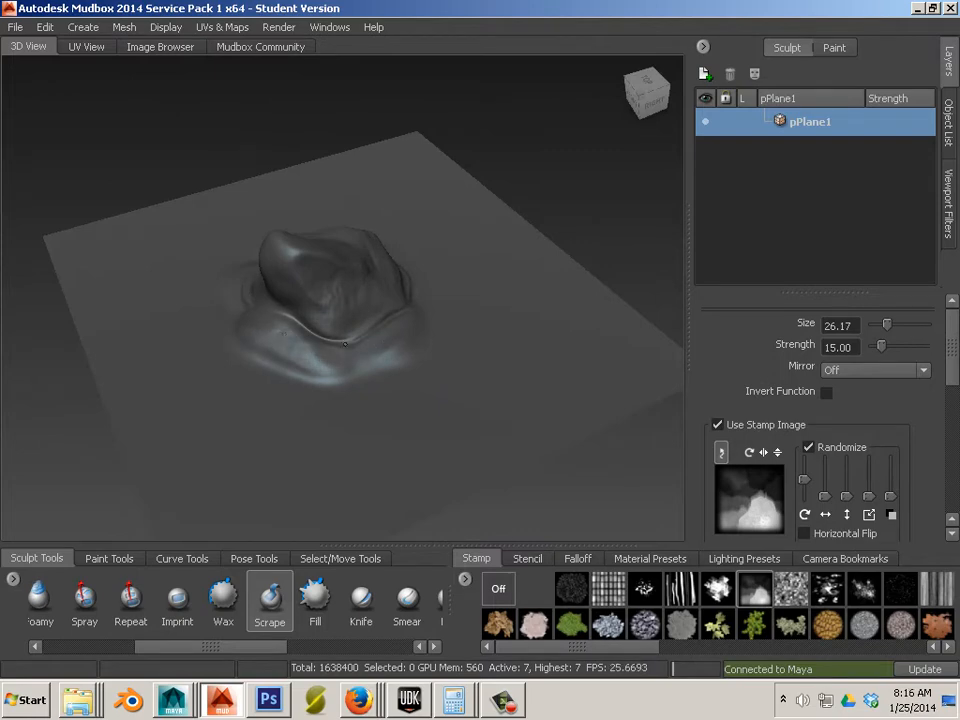
{"action": "left_click_drag", "start_coordinate": [379, 347], "coordinate": [398, 311], "text": "alt"}
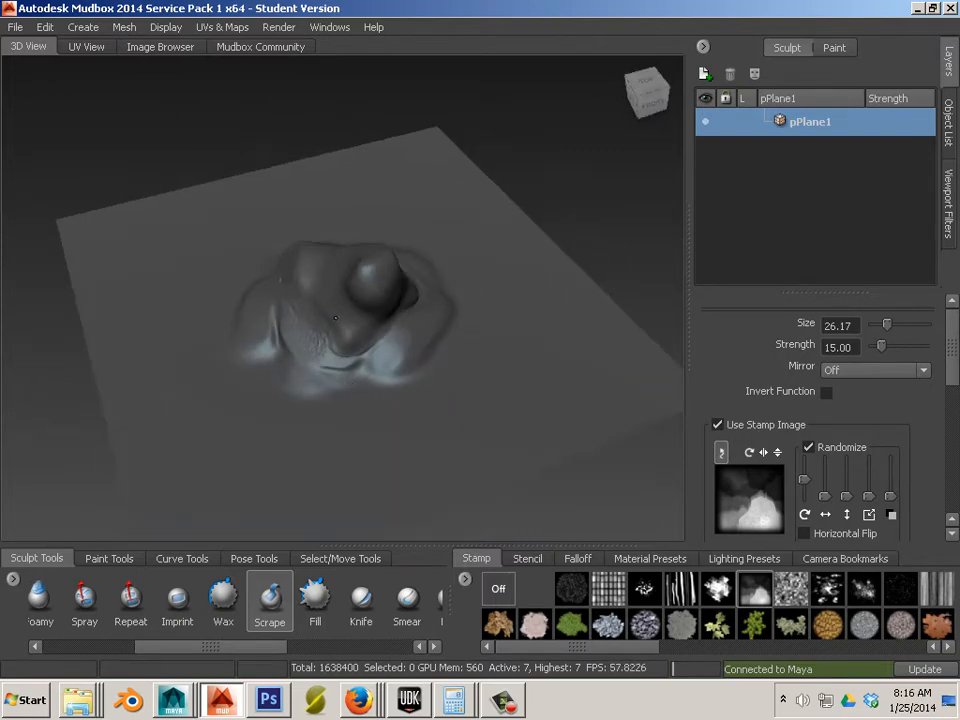
{"action": "left_click_drag", "start_coordinate": [295, 346], "coordinate": [321, 403], "text": "alt"}
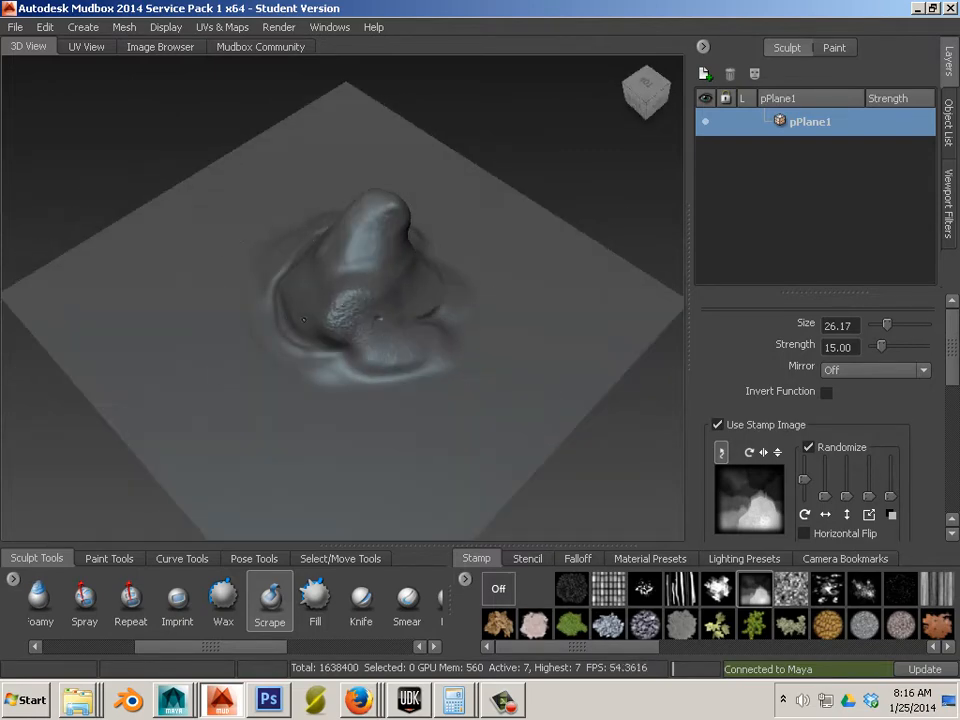
{"action": "left_click_drag", "start_coordinate": [343, 321], "coordinate": [364, 349], "text": "alt"}
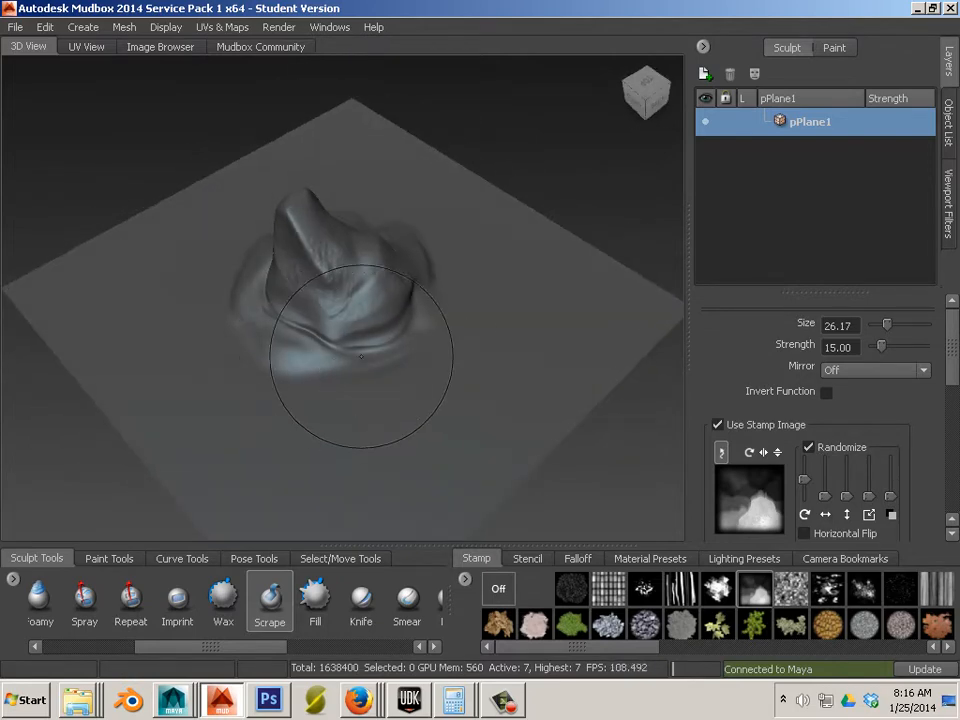
Return to the Sculpt brush at size 4.24 without a stamp and raise a winding ridge from the hill to the plane's edge
{"action": "left_click", "coordinate": [40, 600]}
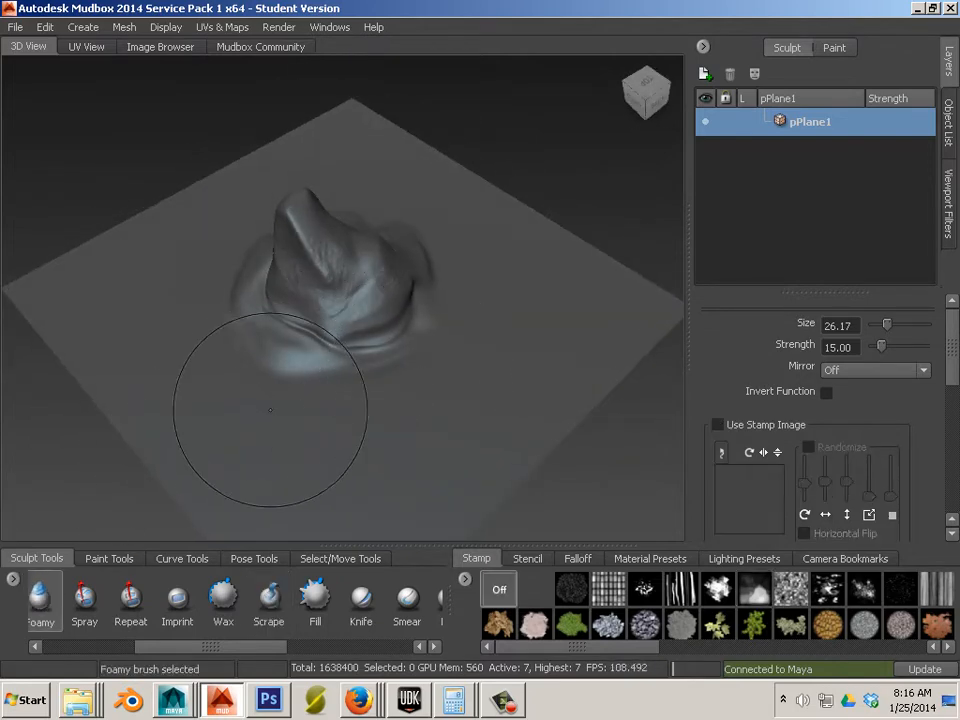
{"action": "left_click_drag", "start_coordinate": [148, 650], "coordinate": [17, 649]}
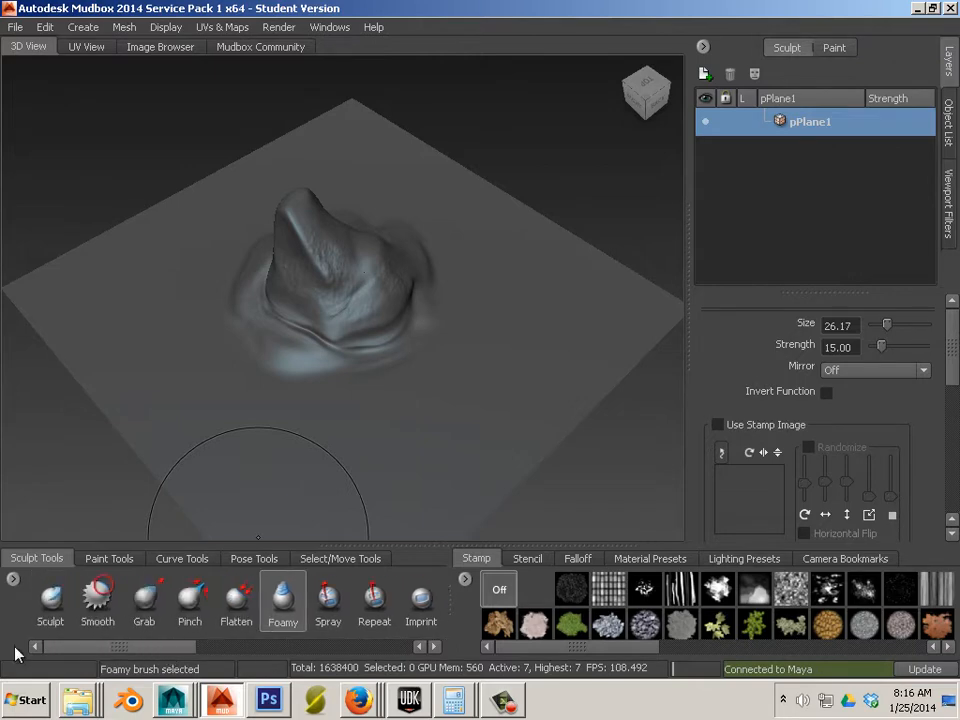
{"action": "left_click", "coordinate": [48, 602]}
{"action": "left_click_drag", "start_coordinate": [463, 343], "coordinate": [374, 273]}
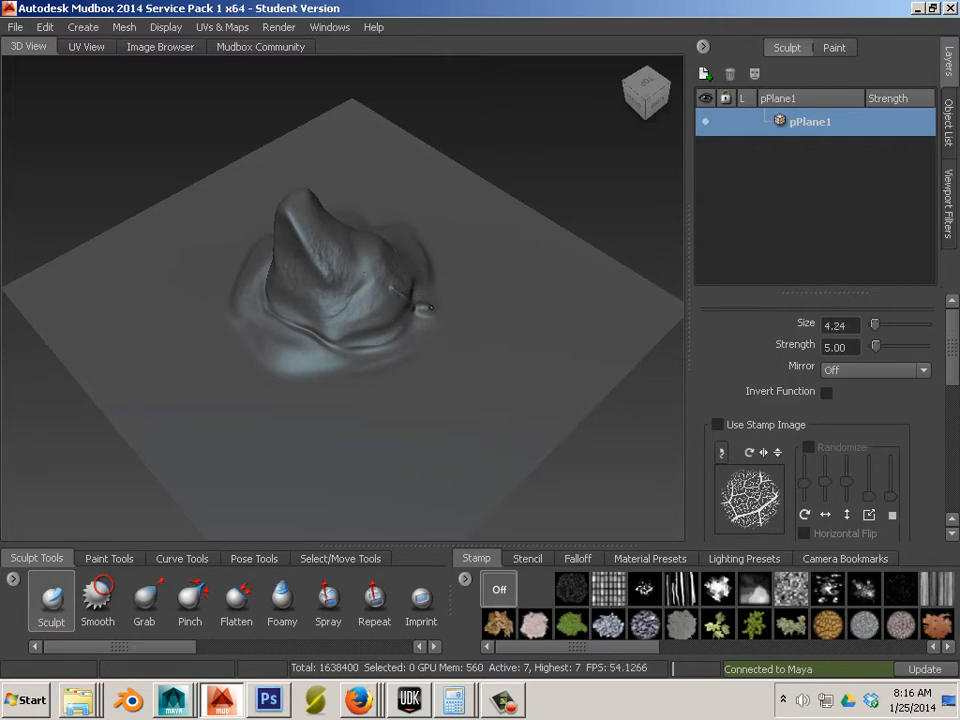
{"action": "mouse_move", "coordinate": [428, 306]}
{"action": "left_mouse_down"}
{"action": "mouse_move", "coordinate": [495, 290]}
{"action": "mouse_move", "coordinate": [680, 302]}
{"action": "left_mouse_up"}
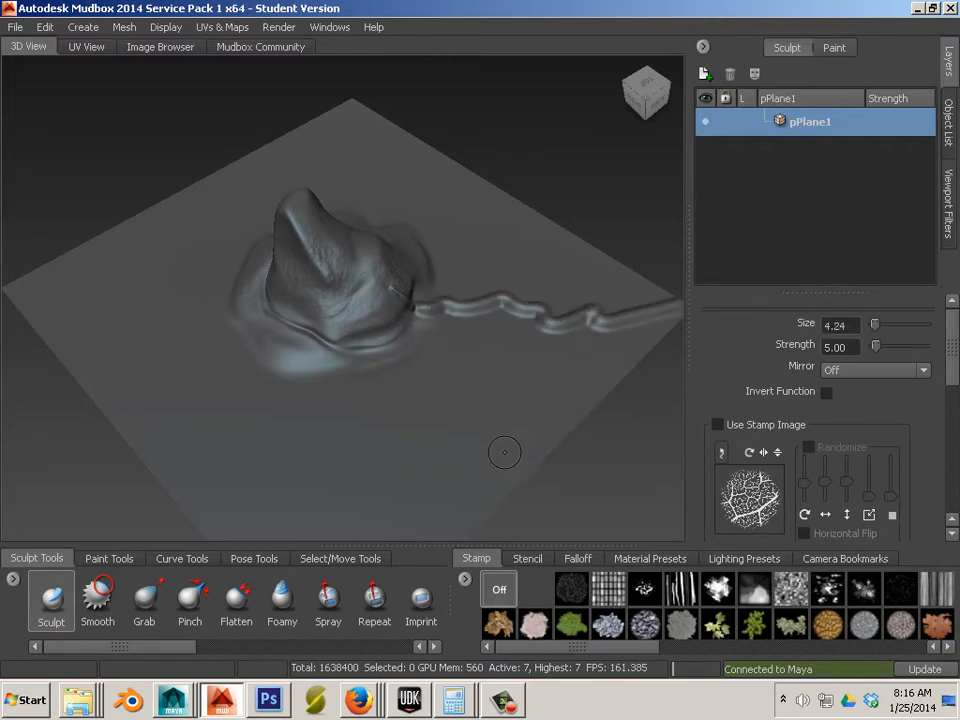
Raise more winding ridges between the plane's outer areas and the hill, continuing them up its slopes
{"action": "mouse_move", "coordinate": [526, 465]}
{"action": "left_mouse_down"}
{"action": "mouse_move", "coordinate": [360, 320]}
{"action": "mouse_move", "coordinate": [290, 245]}
{"action": "mouse_move", "coordinate": [263, 193]}
{"action": "mouse_move", "coordinate": [585, 354]}
{"action": "left_mouse_up"}
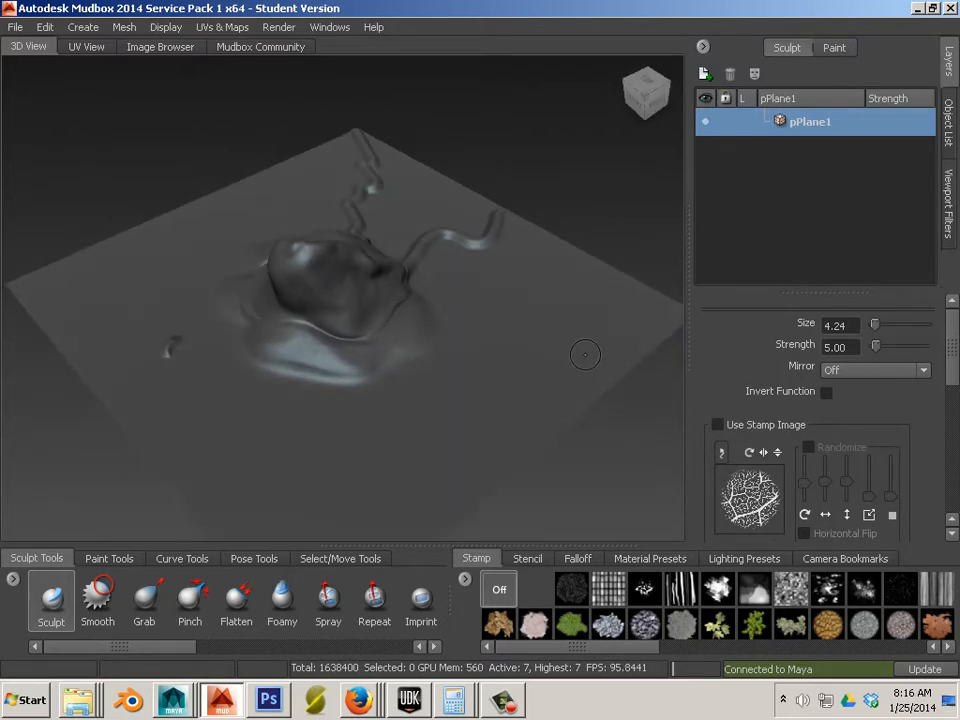
{"action": "mouse_move", "coordinate": [629, 277]}
{"action": "left_mouse_down"}
{"action": "mouse_move", "coordinate": [560, 310]}
{"action": "mouse_move", "coordinate": [440, 340]}
{"action": "mouse_move", "coordinate": [378, 320]}
{"action": "left_mouse_up"}
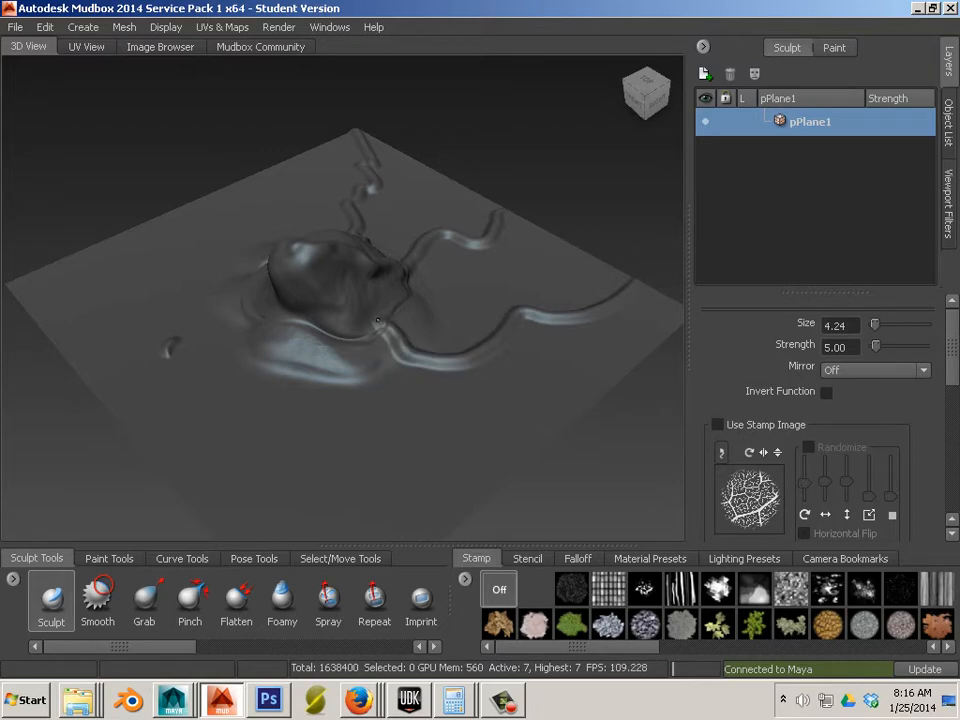
{"action": "left_click_drag", "start_coordinate": [332, 282], "coordinate": [267, 306]}
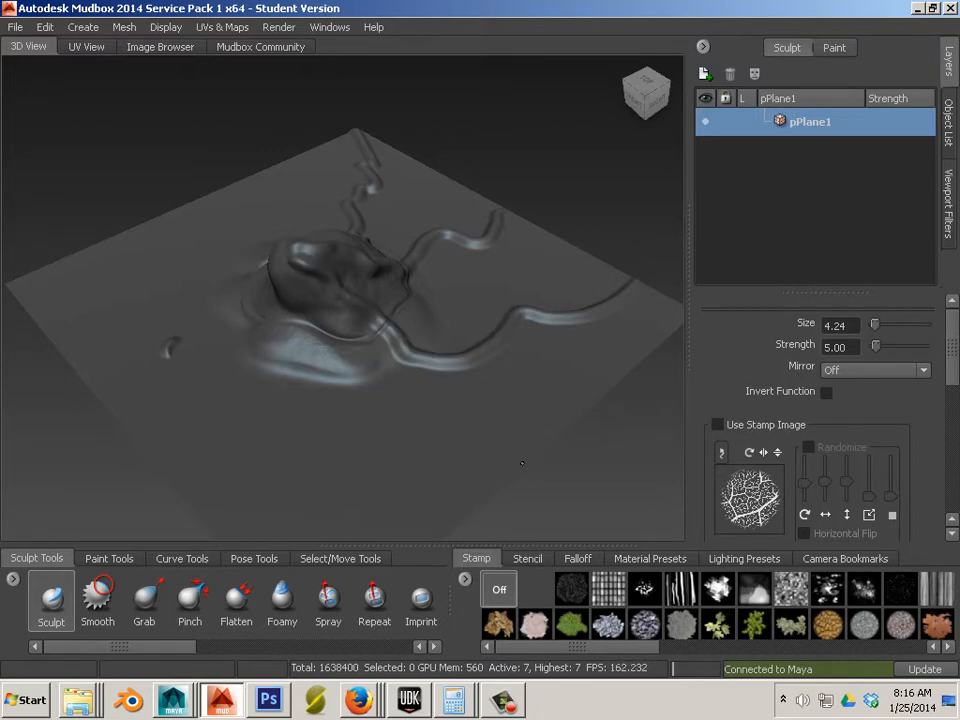
{"action": "mouse_move", "coordinate": [522, 463]}
{"action": "left_mouse_down"}
{"action": "mouse_move", "coordinate": [321, 467]}
{"action": "mouse_move", "coordinate": [289, 332]}
{"action": "mouse_move", "coordinate": [294, 258]}
{"action": "left_mouse_up"}
Raise further root-like ridges on the plane's remaining bare sides, running into the hill's base and up its flank
{"action": "mouse_move", "coordinate": [190, 362]}
{"action": "left_mouse_down", "text": "alt"}
{"action": "mouse_move", "coordinate": [254, 352]}
{"action": "mouse_move", "coordinate": [453, 394]}
{"action": "left_mouse_up", "text": "alt"}
{"action": "mouse_move", "coordinate": [285, 498]}
{"action": "left_mouse_down"}
{"action": "mouse_move", "coordinate": [350, 462]}
{"action": "mouse_move", "coordinate": [372, 280]}
{"action": "mouse_move", "coordinate": [407, 248]}
{"action": "mouse_move", "coordinate": [400, 200]}
{"action": "mouse_move", "coordinate": [388, 408]}
{"action": "left_mouse_up"}
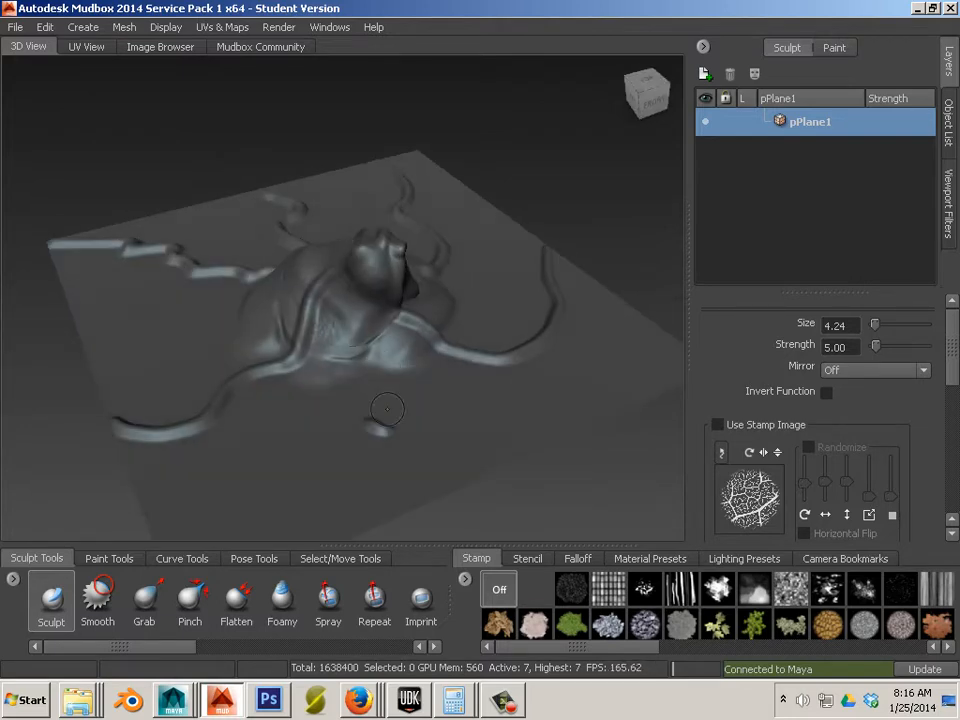
{"action": "mouse_move", "coordinate": [476, 466]}
{"action": "left_mouse_down"}
{"action": "mouse_move", "coordinate": [478, 406]}
{"action": "mouse_move", "coordinate": [370, 388]}
{"action": "mouse_move", "coordinate": [358, 298]}
{"action": "mouse_move", "coordinate": [388, 250]}
{"action": "left_mouse_up"}
{"action": "mouse_move", "coordinate": [339, 373]}
{"action": "left_mouse_down", "text": "alt"}
{"action": "mouse_move", "coordinate": [476, 452]}
{"action": "mouse_move", "coordinate": [450, 372]}
{"action": "mouse_move", "coordinate": [366, 318]}
{"action": "mouse_move", "coordinate": [356, 236]}
{"action": "mouse_move", "coordinate": [376, 190]}
{"action": "left_mouse_up", "text": "alt"}
{"action": "left_click_drag", "start_coordinate": [233, 339], "coordinate": [468, 476], "text": "alt"}
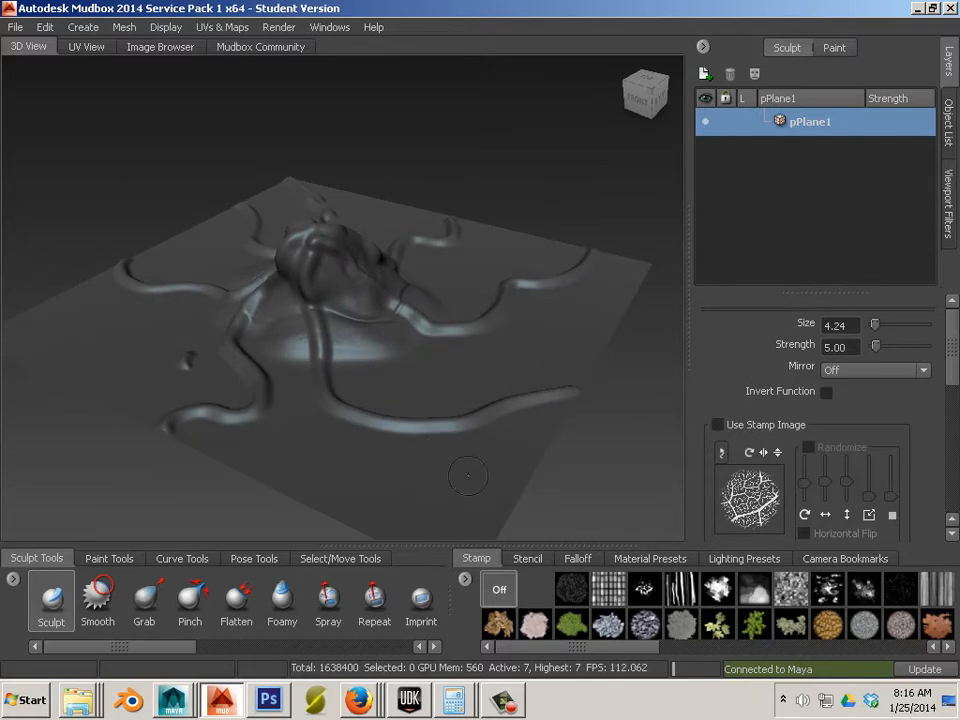
Raise two more winding ridges across the plane's remaining bare area, running from its edge into the hill's base
{"action": "mouse_move", "coordinate": [608, 321]}
{"action": "left_mouse_down"}
{"action": "mouse_move", "coordinate": [439, 378]}
{"action": "mouse_move", "coordinate": [349, 358]}
{"action": "mouse_move", "coordinate": [299, 273]}
{"action": "mouse_move", "coordinate": [492, 468]}
{"action": "left_mouse_up"}
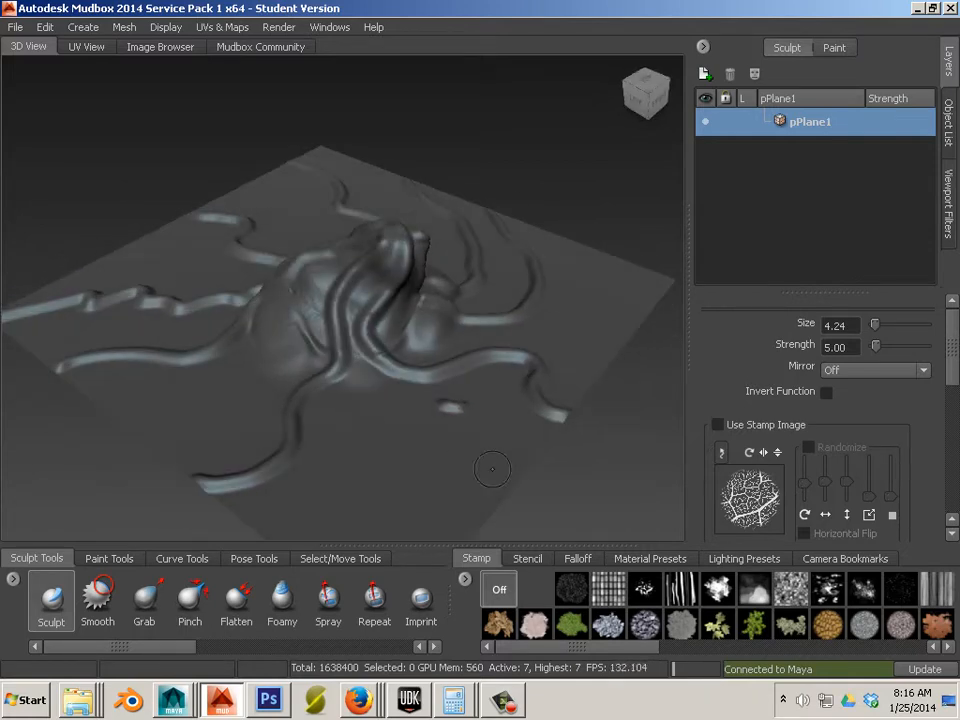
{"action": "left_click_drag", "start_coordinate": [476, 522], "coordinate": [365, 378]}
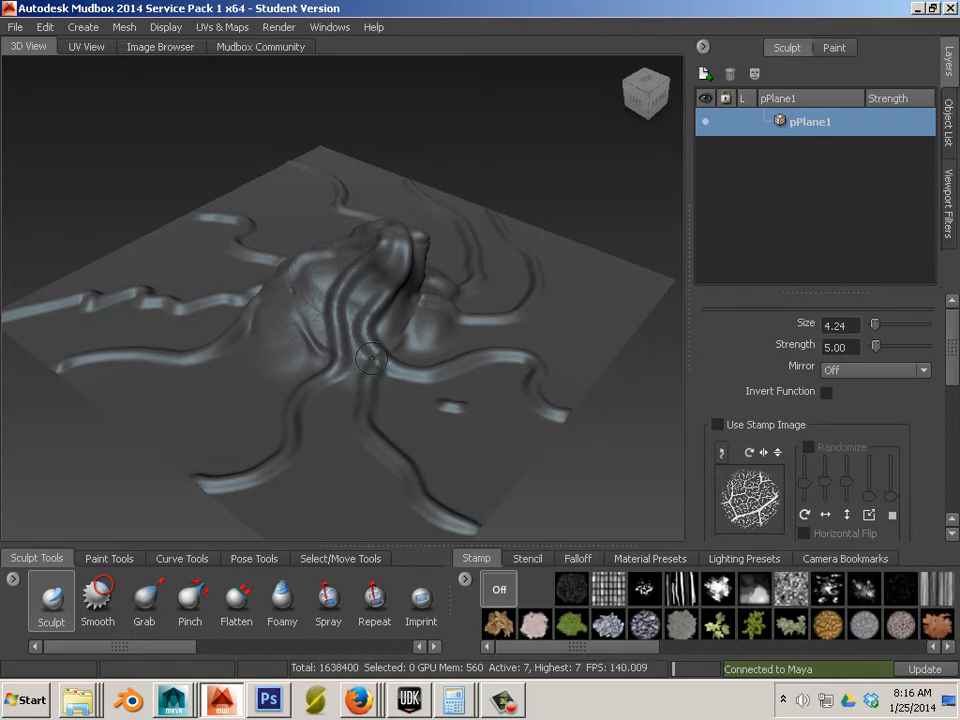
{"action": "left_click_drag", "start_coordinate": [458, 415], "coordinate": [566, 395], "text": "alt"}
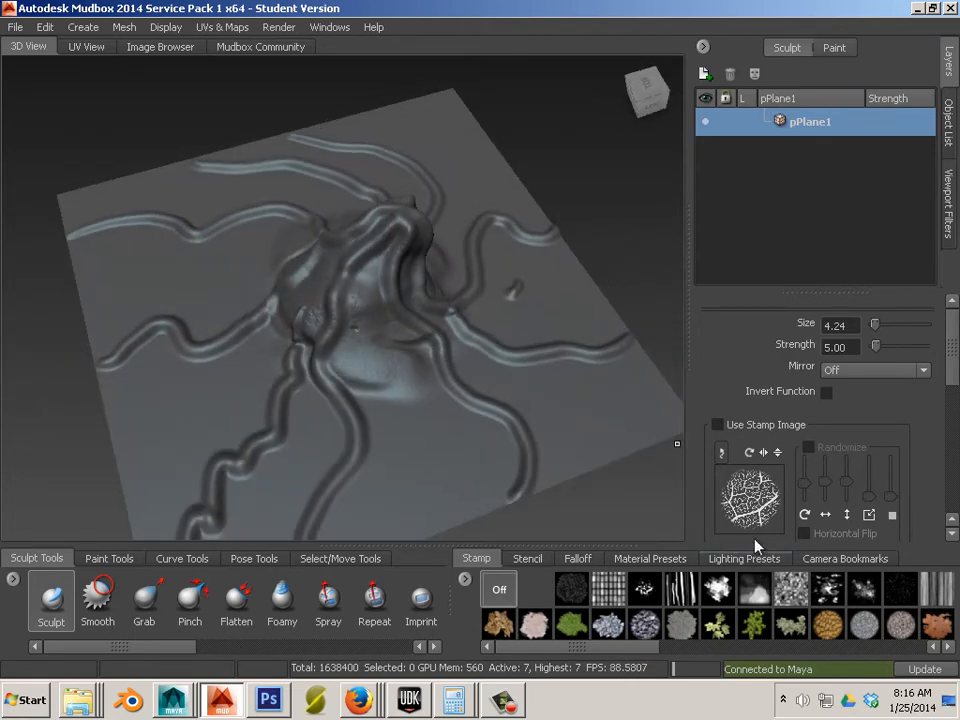
Turn the vein stamp image on, enlarge the Sculpt brush to size 144.01 and stamp large crack patterns over the whole plane
{"action": "left_click", "coordinate": [718, 425]}
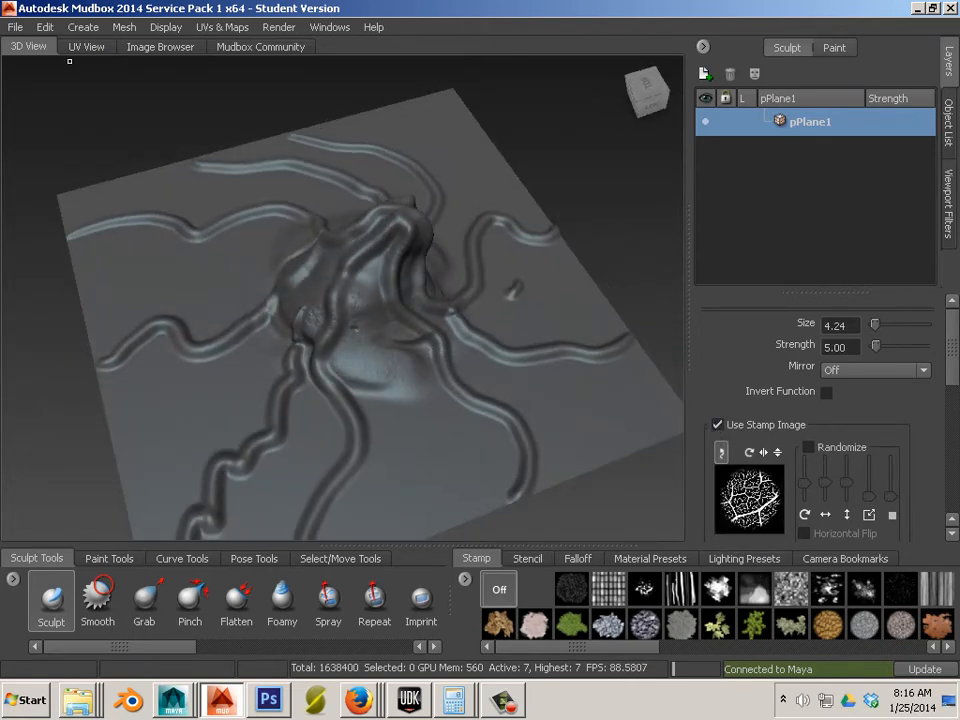
{"action": "scroll", "coordinate": [271, 273], "scroll_direction": "down", "scroll_amount": 3}
{"action": "left_click_drag", "start_coordinate": [271, 273], "coordinate": [226, 357], "text": "alt"}
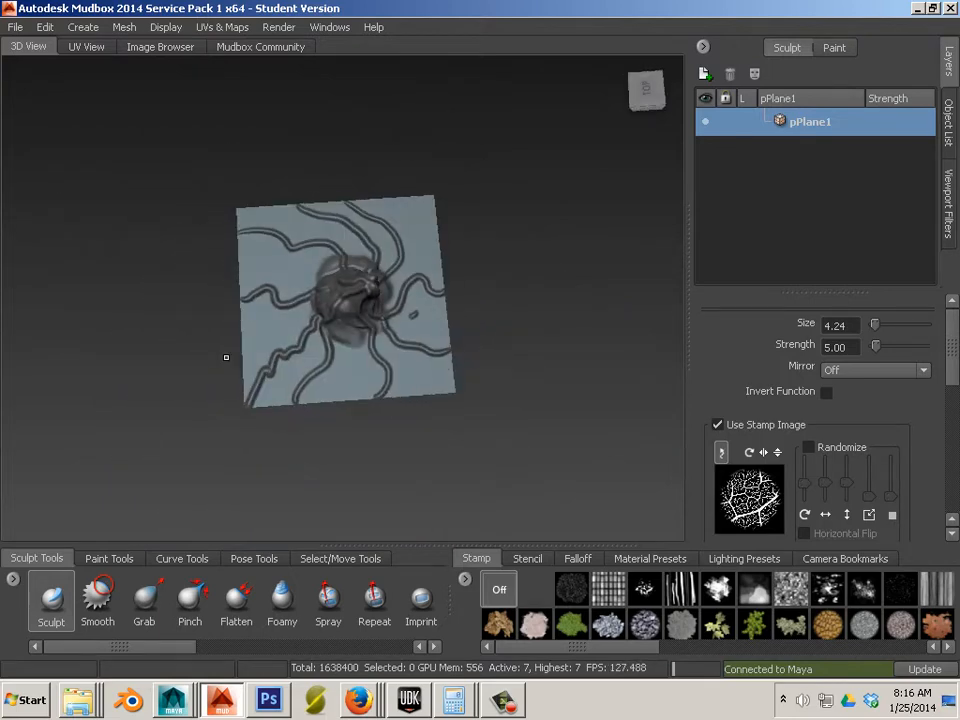
{"action": "key", "text": "bracketright"}
{"action": "key", "text": "bracketright"}
{"action": "key", "text": "bracketright"}
{"action": "key", "text": "bracketright"}
{"action": "key", "text": "bracketright"}
{"action": "key", "text": "bracketright"}
{"action": "key", "text": "bracketright"}
{"action": "key", "text": "bracketright"}
{"action": "key", "text": "bracketright"}
{"action": "key", "text": "bracketright"}
{"action": "key", "text": "bracketright"}
{"action": "key", "text": "bracketright"}
{"action": "key", "text": "bracketright"}
{"action": "key", "text": "bracketright"}
{"action": "key", "text": "bracketright"}
{"action": "key", "text": "bracketright"}
{"action": "key", "text": "bracketright"}
{"action": "key", "text": "bracketright"}
{"action": "key", "text": "bracketright"}
{"action": "key", "text": "bracketright"}
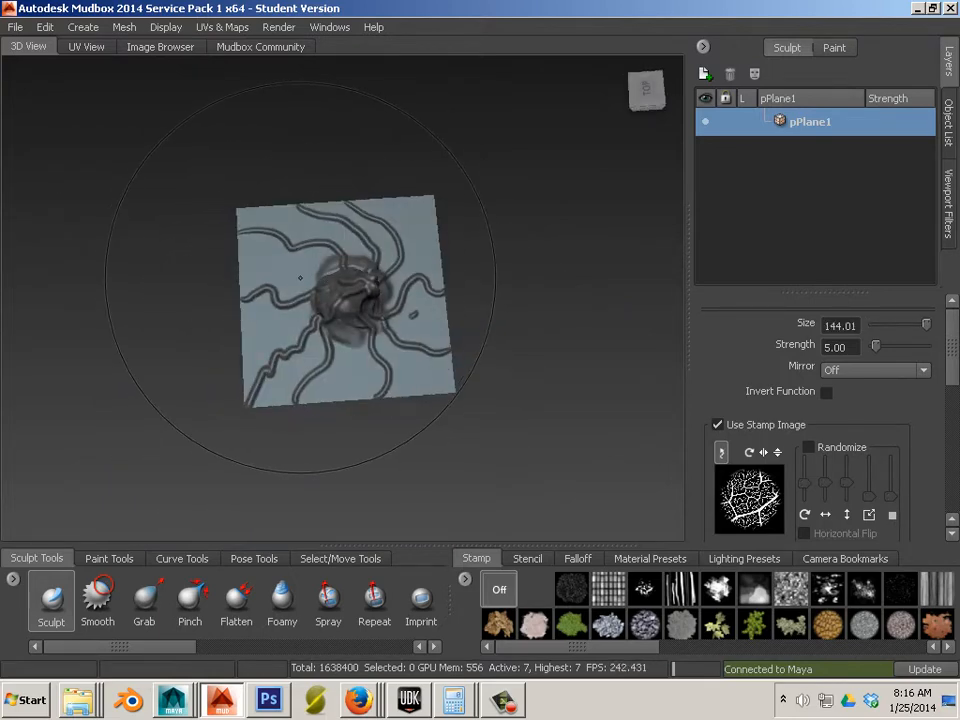
{"action": "left_click_drag", "start_coordinate": [286, 281], "coordinate": [290, 273]}
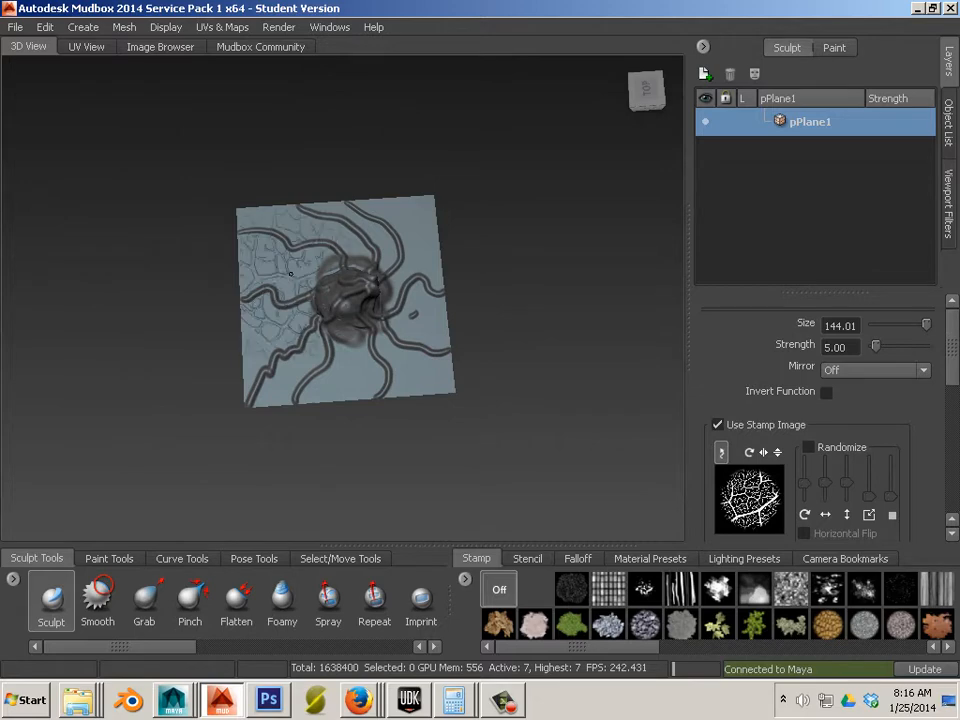
{"action": "mouse_move", "coordinate": [415, 256]}
{"action": "left_mouse_down"}
{"action": "mouse_move", "coordinate": [410, 243]}
{"action": "mouse_move", "coordinate": [300, 330]}
{"action": "mouse_move", "coordinate": [320, 300]}
{"action": "mouse_move", "coordinate": [280, 280]}
{"action": "mouse_move", "coordinate": [275, 375]}
{"action": "left_mouse_up"}
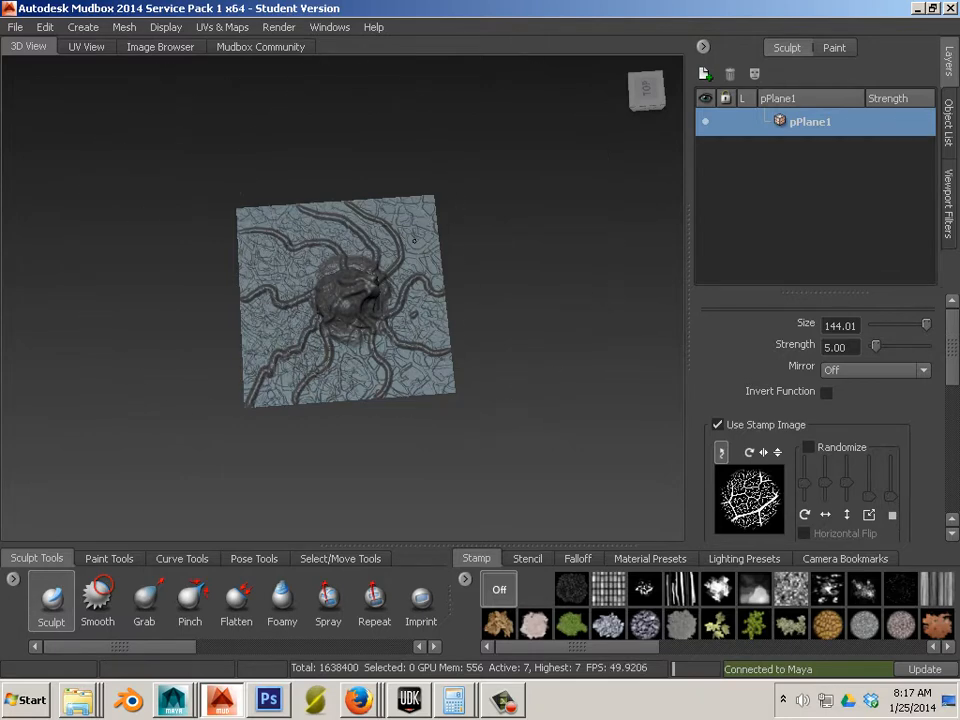
Reduce the Sculpt brush to size 12.51 and stamp fine vein texture onto the hill's steep flank
{"action": "left_click_drag", "start_coordinate": [511, 353], "coordinate": [333, 278], "text": "alt"}
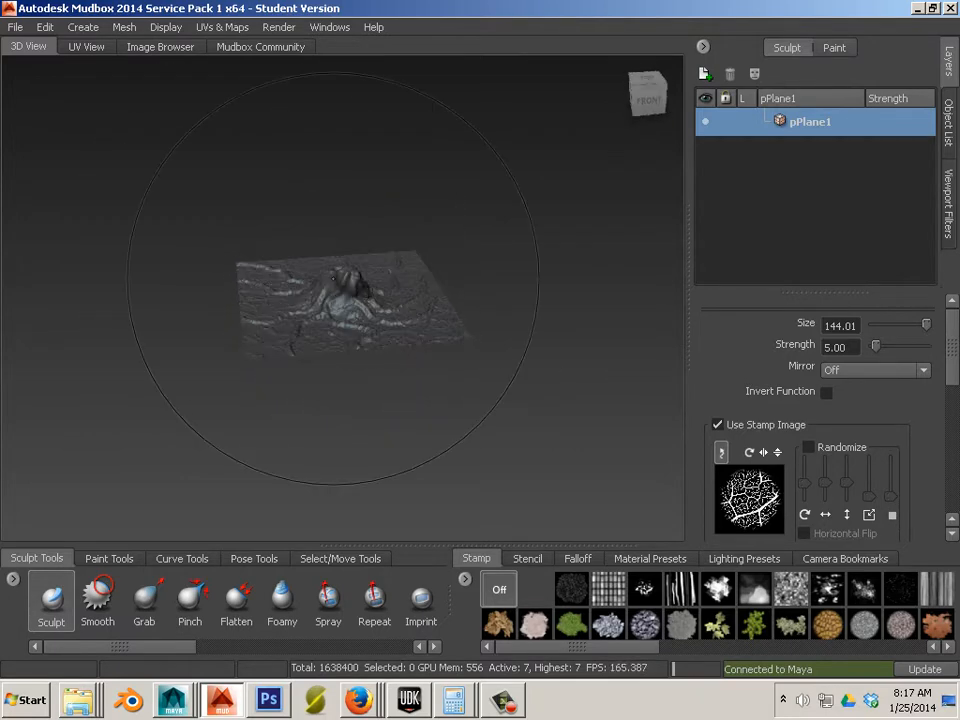
{"action": "right_click_drag", "start_coordinate": [333, 278], "coordinate": [392, 282], "text": "alt"}
{"action": "left_click_drag", "start_coordinate": [392, 282], "coordinate": [456, 293], "text": "alt"}
{"action": "key", "text": "bracketleft"}
{"action": "key", "text": "bracketleft"}
{"action": "key", "text": "bracketleft"}
{"action": "key", "text": "bracketleft"}
{"action": "key", "text": "bracketleft"}
{"action": "key", "text": "bracketleft"}
{"action": "key", "text": "bracketleft"}
{"action": "key", "text": "bracketleft"}
{"action": "key", "text": "bracketleft"}
{"action": "key", "text": "bracketleft"}
{"action": "key", "text": "bracketleft"}
{"action": "key", "text": "bracketleft"}
{"action": "key", "text": "bracketleft"}
{"action": "key", "text": "bracketleft"}
{"action": "key", "text": "bracketleft"}
{"action": "key", "text": "bracketleft"}
{"action": "key", "text": "bracketleft"}
{"action": "key", "text": "bracketleft"}
{"action": "key", "text": "bracketleft"}
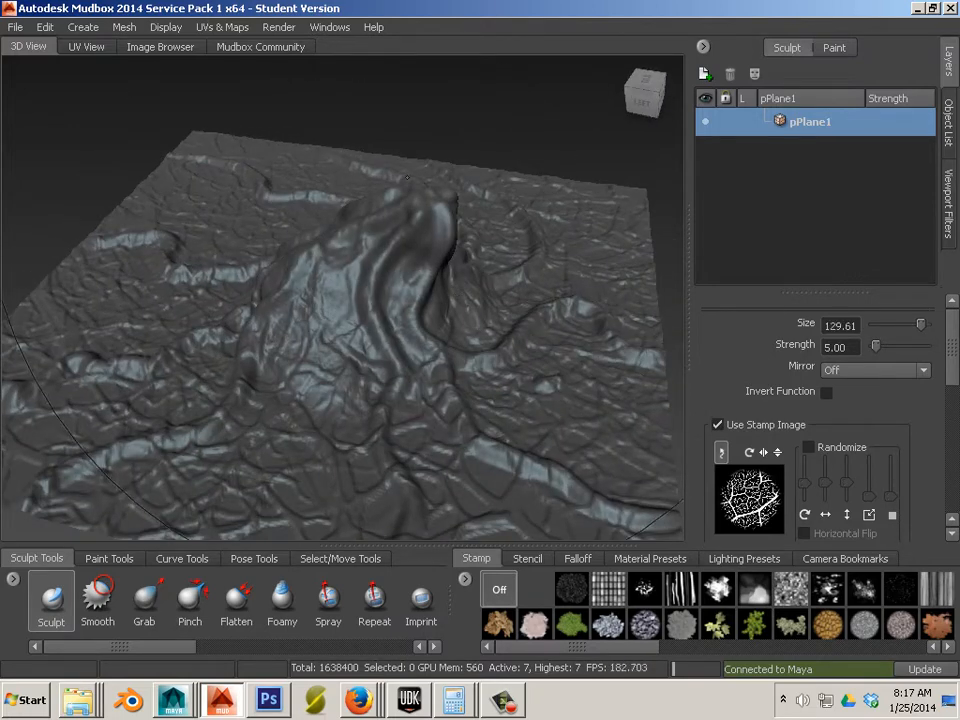
{"action": "key", "text": "bracketleft"}
{"action": "key", "text": "bracketleft"}
{"action": "key", "text": "bracketleft"}
{"action": "key", "text": "bracketleft"}
{"action": "key", "text": "bracketleft"}
{"action": "key", "text": "bracketleft"}
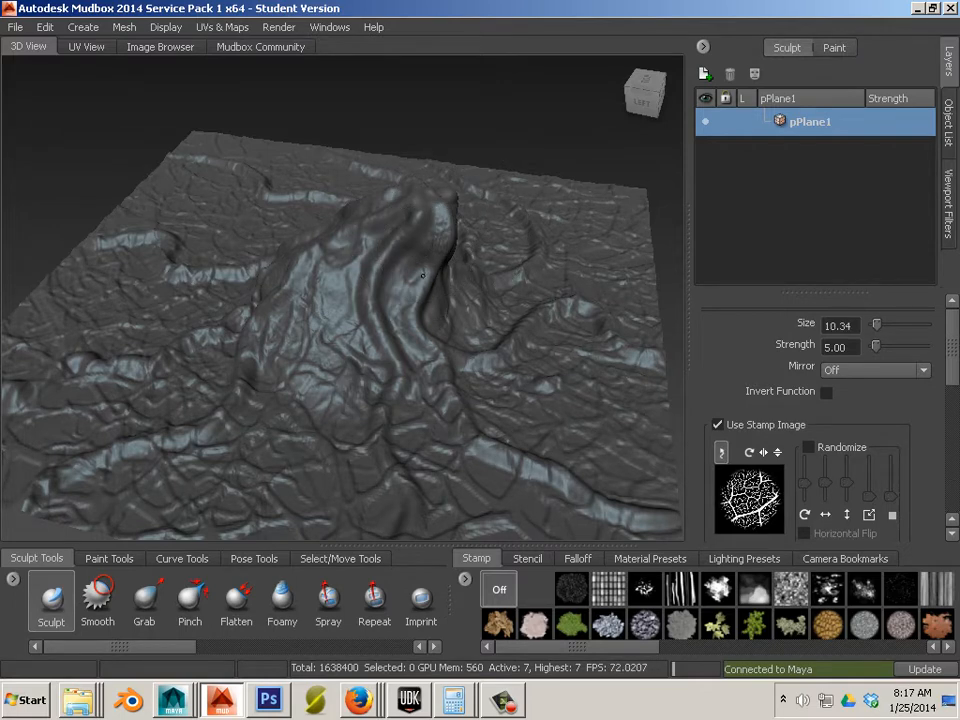
{"action": "key", "text": "bracketright"}
{"action": "key", "text": "bracketright"}
Enable stamp Randomize with only rotation variation and sculpt vein texture down the hill's ridges, raising the brush size to 16.65
{"action": "left_click", "coordinate": [808, 448]}
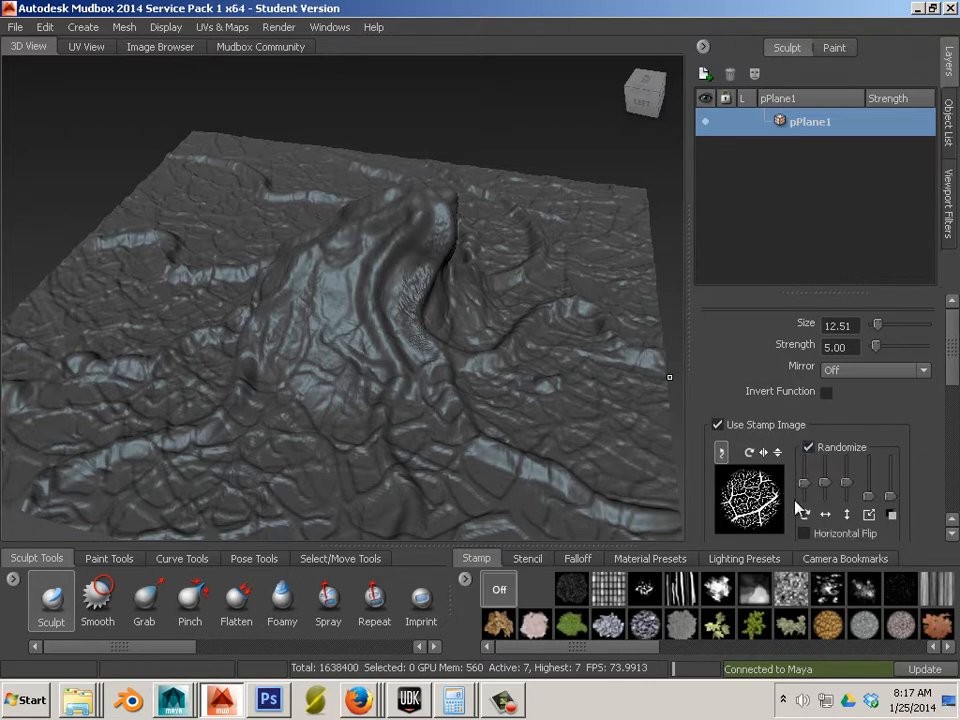
{"action": "left_click_drag", "start_coordinate": [824, 483], "coordinate": [829, 506]}
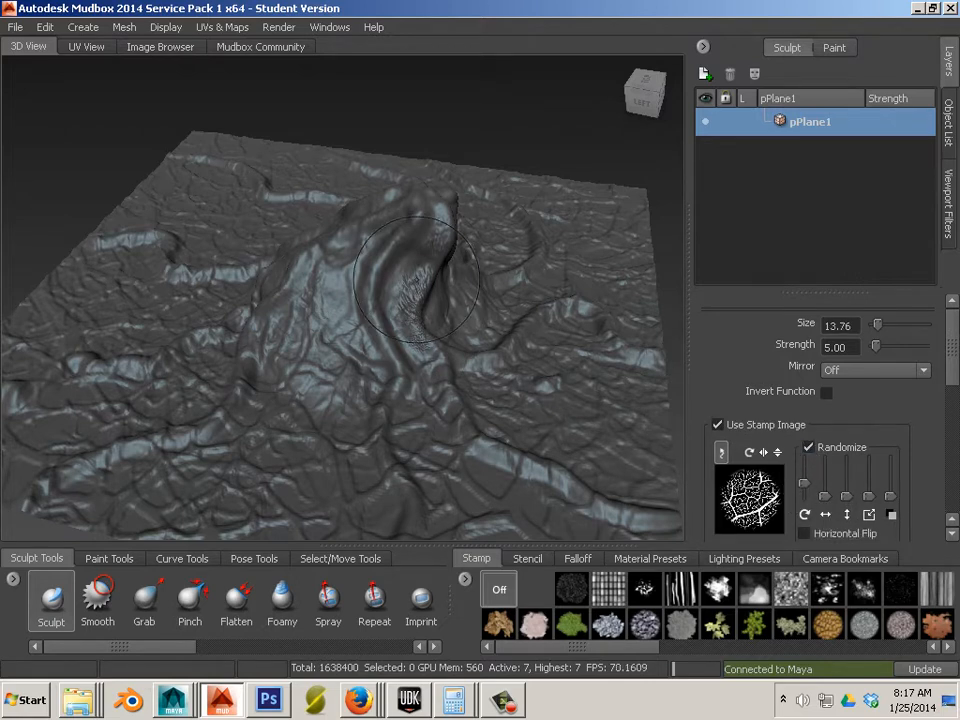
{"action": "mouse_move", "coordinate": [378, 250]}
{"action": "left_mouse_down"}
{"action": "mouse_move", "coordinate": [377, 328]}
{"action": "mouse_move", "coordinate": [405, 398]}
{"action": "left_mouse_up"}
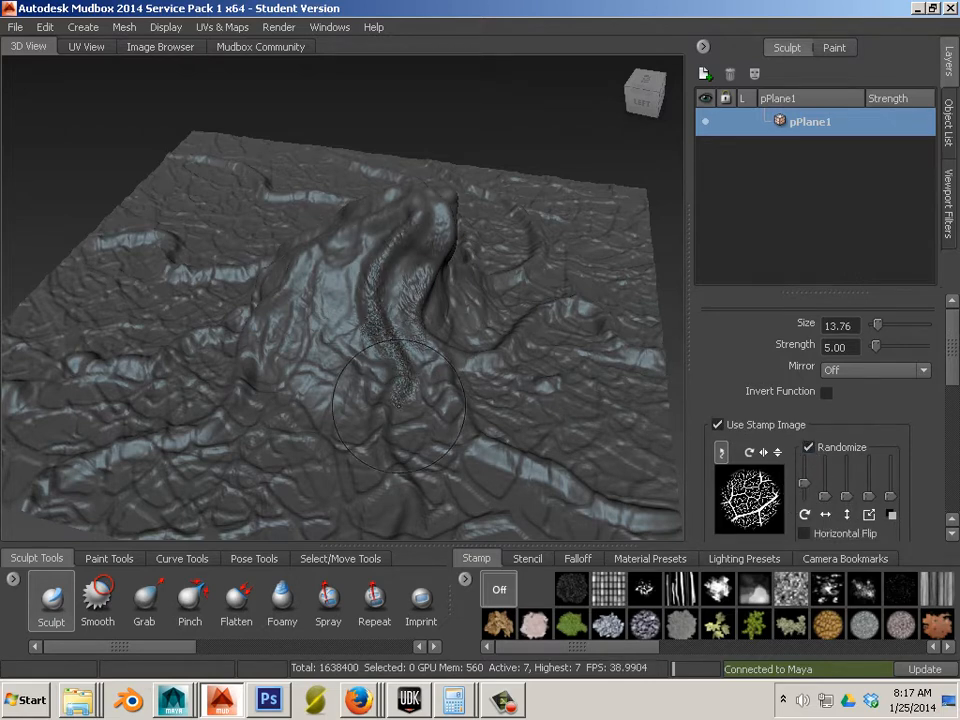
{"action": "key", "text": "bracketright"}
{"action": "left_click_drag", "start_coordinate": [425, 240], "coordinate": [405, 318]}
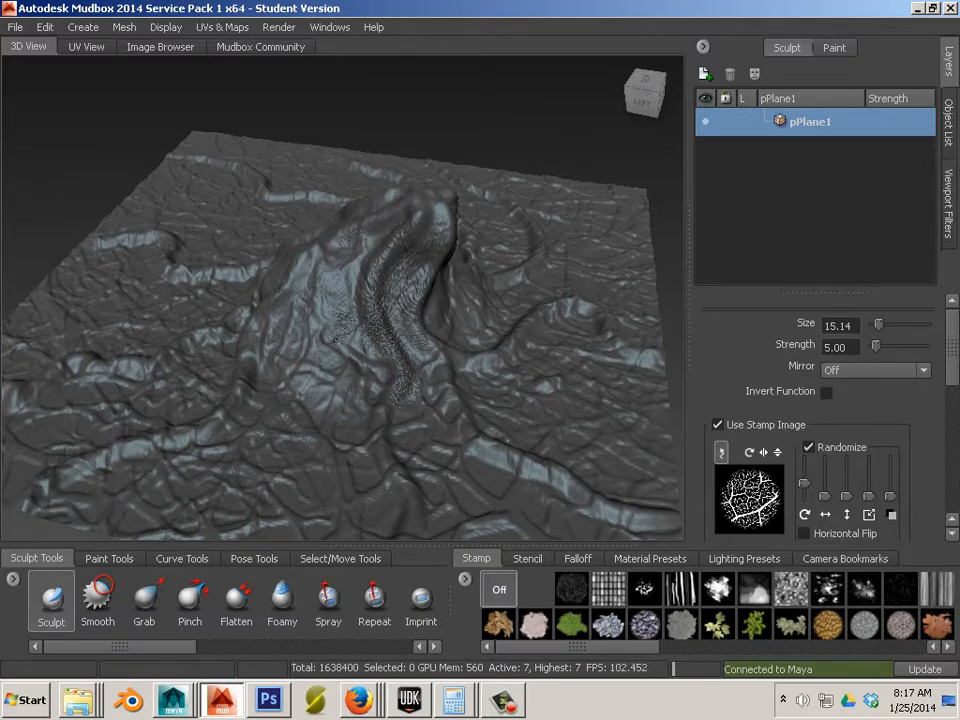
{"action": "key", "text": "bracketright"}
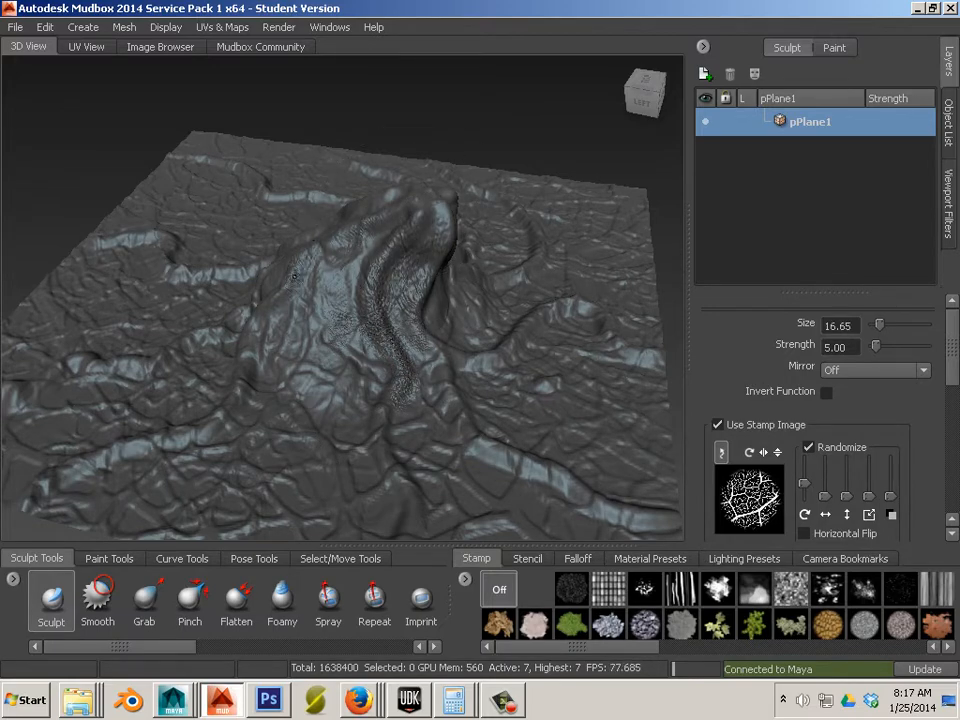
Continue the randomized vein texture around the hill's remaining sides and lower slopes at brush size 16.65
{"action": "left_click_drag", "start_coordinate": [190, 255], "coordinate": [400, 306], "text": "alt"}
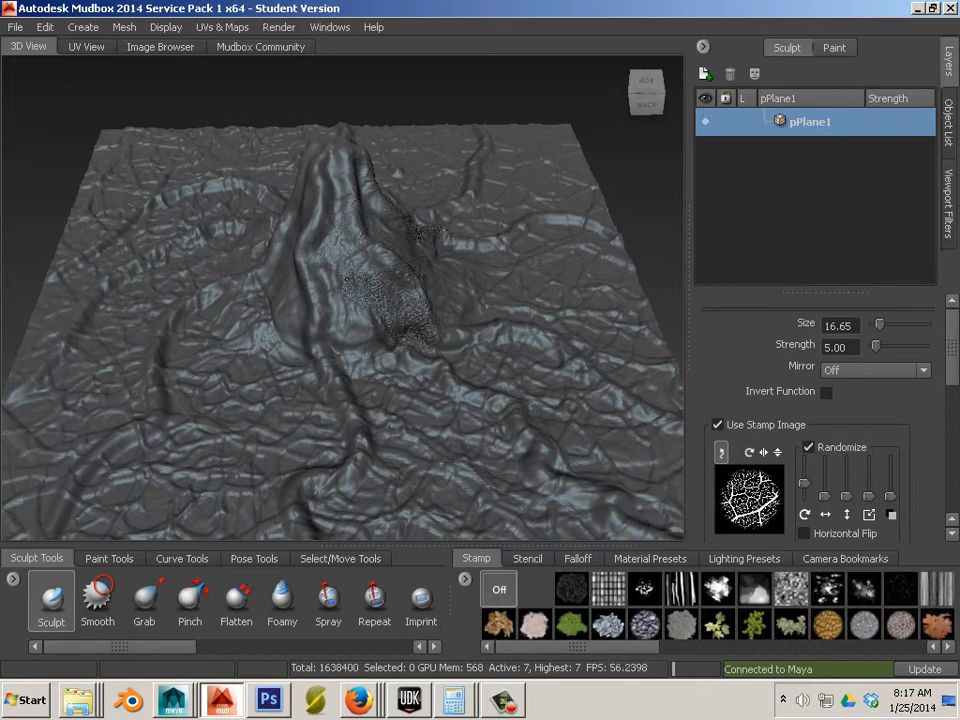
{"action": "mouse_move", "coordinate": [220, 214]}
{"action": "left_mouse_down", "text": "alt"}
{"action": "mouse_move", "coordinate": [395, 302]}
{"action": "mouse_move", "coordinate": [314, 283]}
{"action": "left_mouse_up", "text": "alt"}
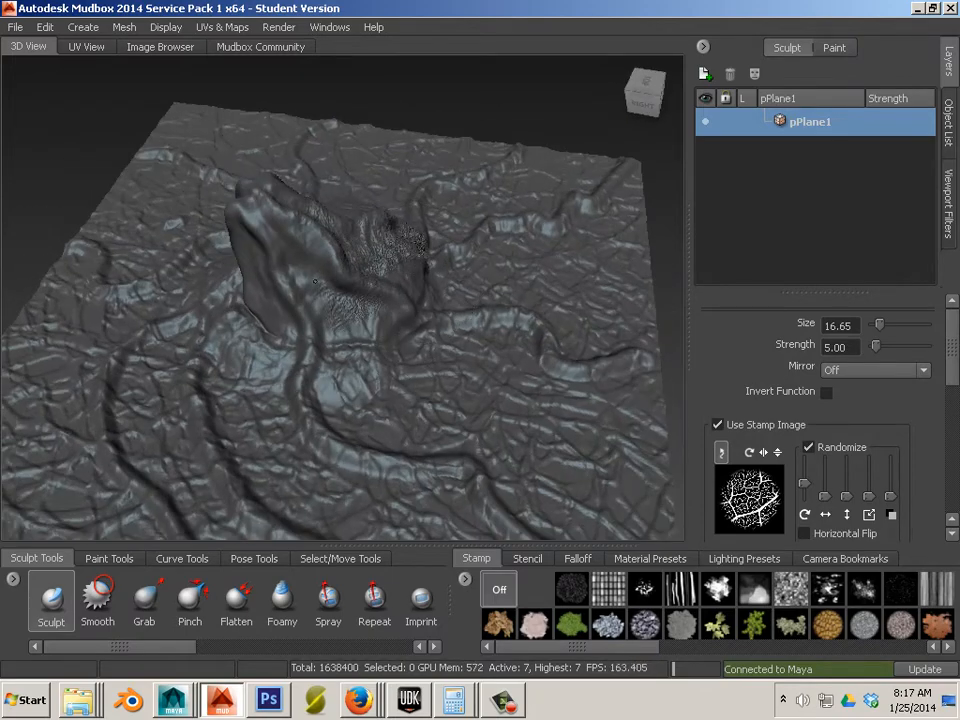
{"action": "left_click_drag", "start_coordinate": [319, 239], "coordinate": [297, 229], "text": "alt"}
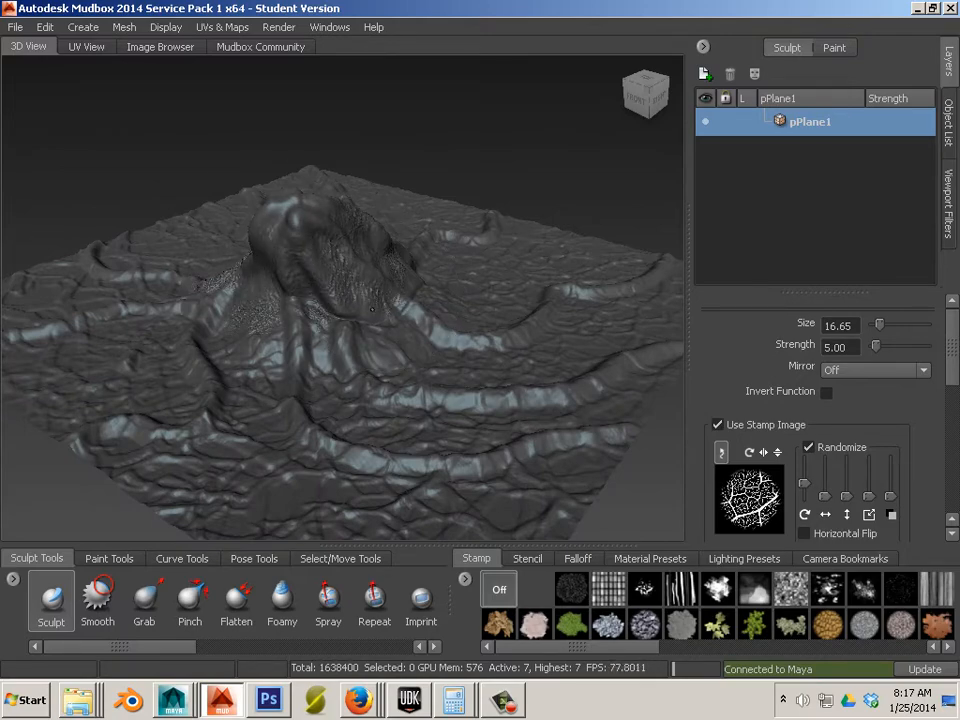
{"action": "mouse_move", "coordinate": [300, 228]}
{"action": "left_mouse_down", "text": "alt"}
{"action": "mouse_move", "coordinate": [445, 290]}
{"action": "mouse_move", "coordinate": [362, 277]}
{"action": "left_mouse_up", "text": "alt"}
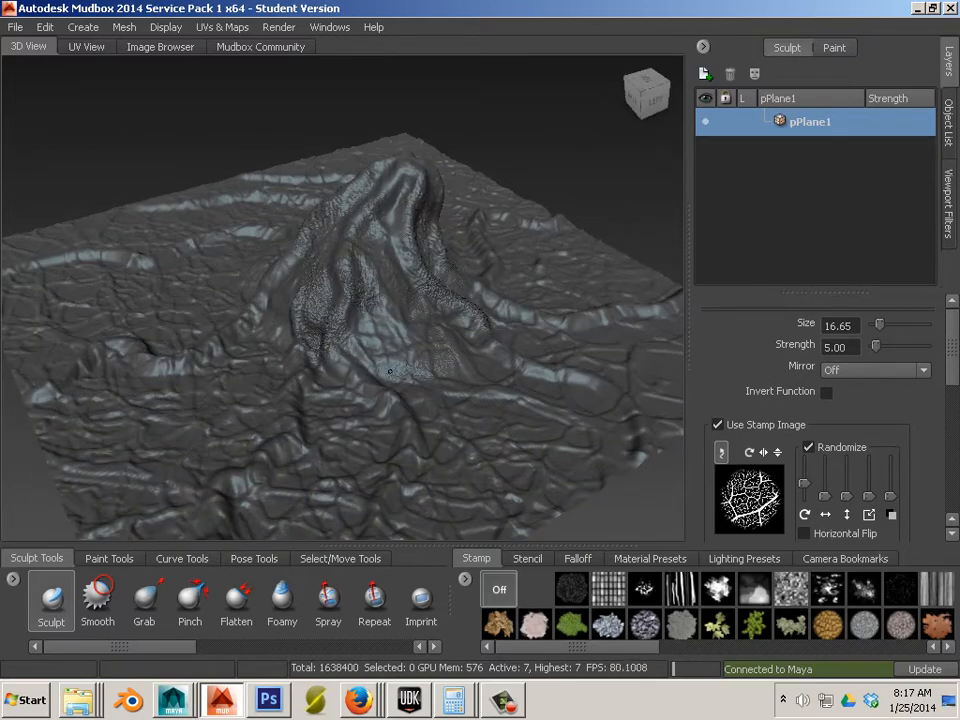
{"action": "left_click_drag", "start_coordinate": [390, 371], "coordinate": [387, 343]}
Enlarge the Sculpt brush to size 32.45 and cover the whole plane around the hill with finer randomized vein texture
{"action": "scroll", "coordinate": [387, 290], "scroll_direction": "down", "scroll_amount": 4}
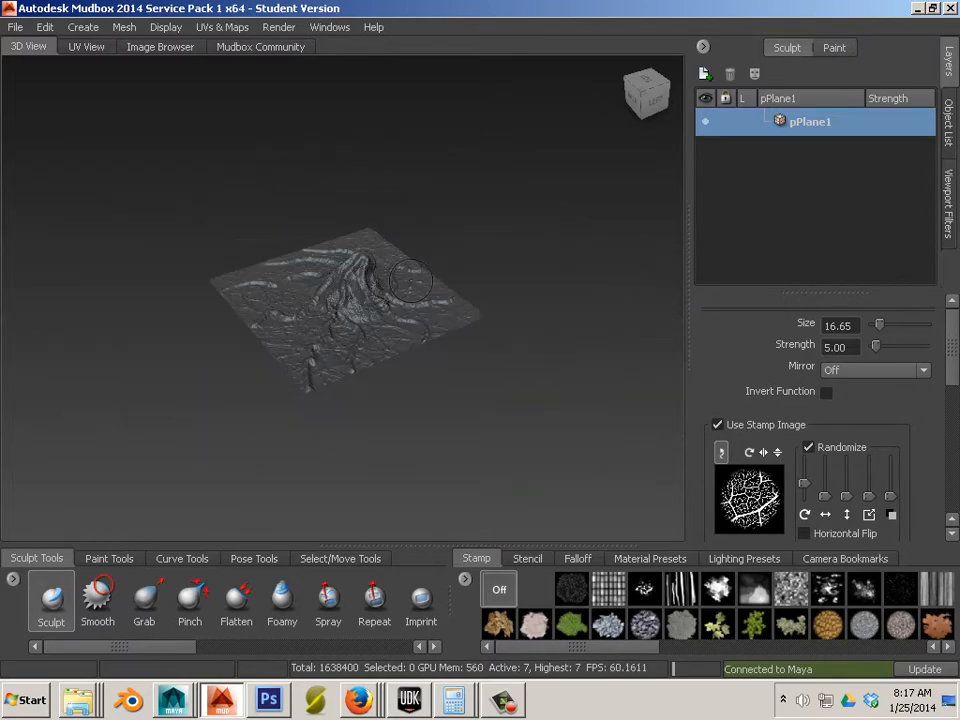
{"action": "left_click_drag", "start_coordinate": [387, 282], "coordinate": [393, 335], "text": "alt"}
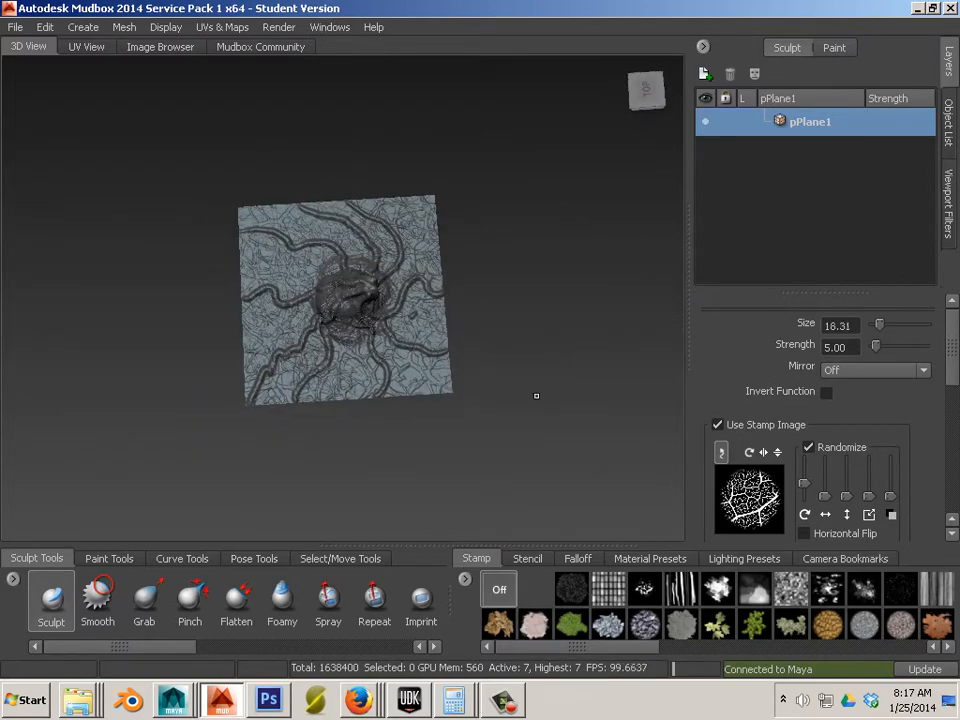
{"action": "key", "text": "b"}
{"action": "left_click_drag", "start_coordinate": [436, 388], "coordinate": [480, 388]}
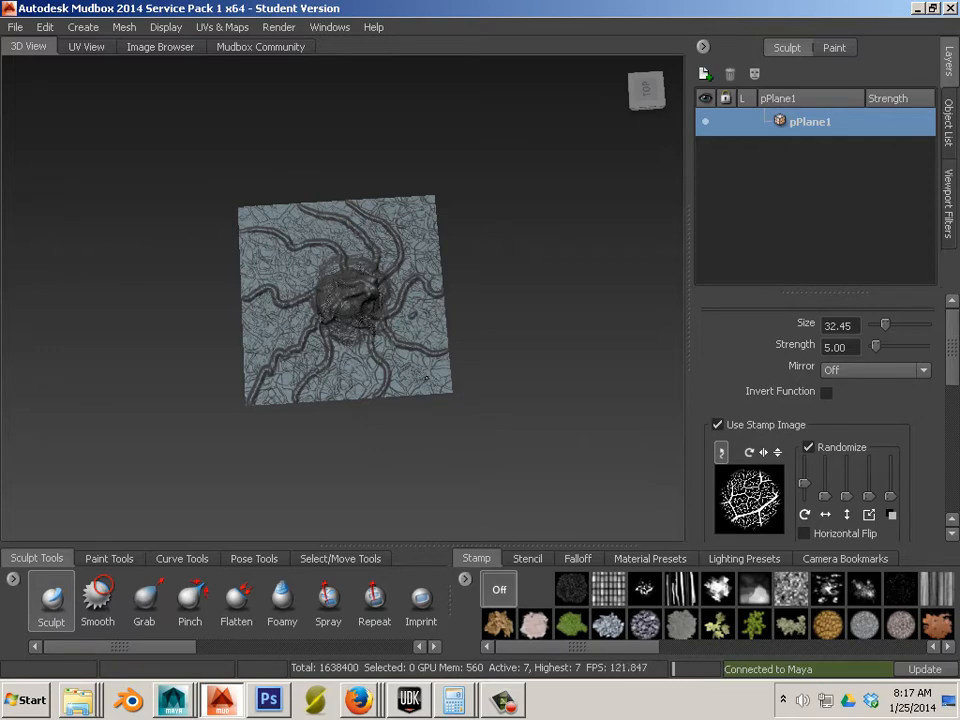
{"action": "left_click_drag", "start_coordinate": [390, 372], "coordinate": [429, 330]}
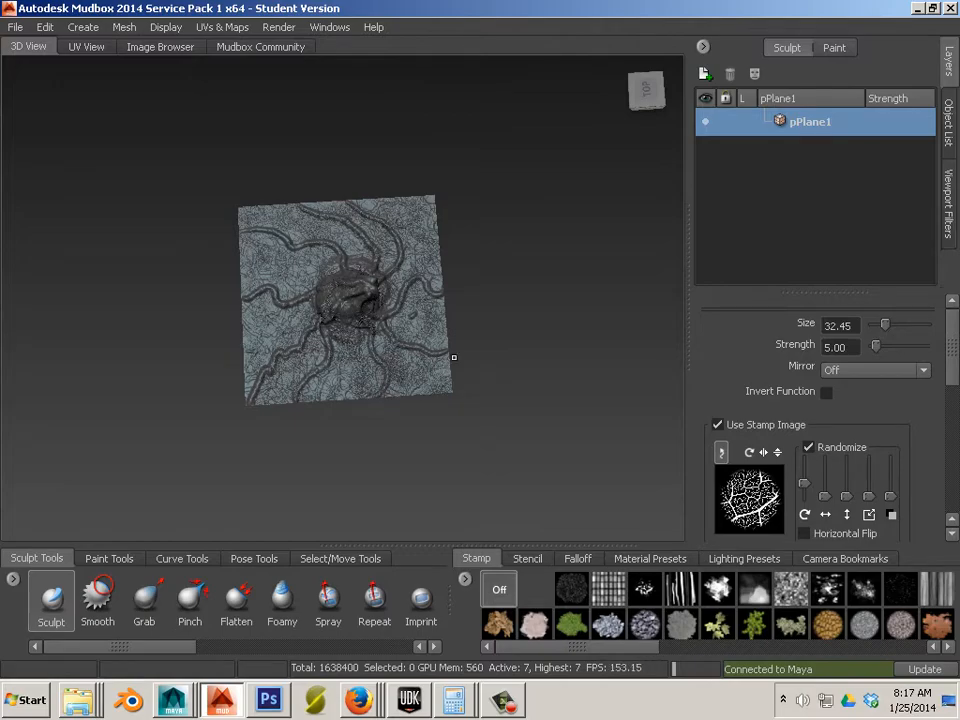
Compare the terrain's detail by stepping the mesh down to subdivision level 0 and back up to level 7 twice
{"action": "right_click_drag", "start_coordinate": [454, 358], "coordinate": [508, 410], "text": "alt"}
{"action": "mouse_move", "coordinate": [294, 309]}
{"action": "left_mouse_down", "text": "alt"}
{"action": "mouse_move", "coordinate": [327, 257]}
{"action": "mouse_move", "coordinate": [387, 219]}
{"action": "mouse_move", "coordinate": [440, 224]}
{"action": "left_mouse_up", "text": "alt"}
{"action": "left_click_drag", "start_coordinate": [426, 228], "coordinate": [530, 245], "text": "alt"}
{"action": "right_click_drag", "start_coordinate": [530, 245], "coordinate": [385, 203], "text": "alt"}
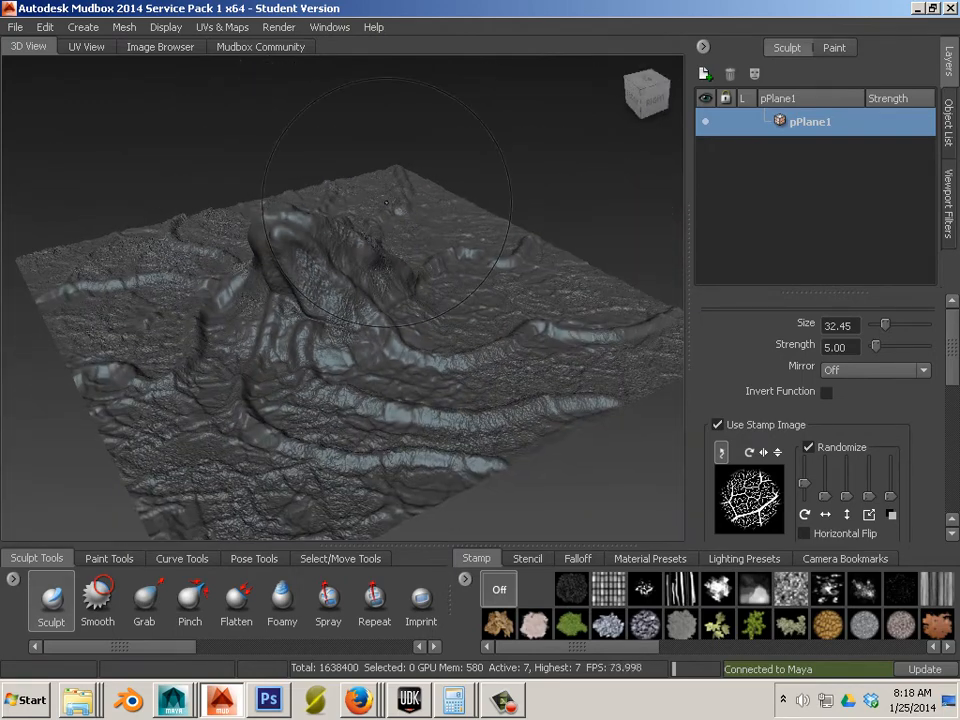
{"action": "key", "text": "Page_Down"}
{"action": "key", "text": "Page_Down"}
{"action": "key", "text": "Page_Down"}
{"action": "key", "text": "Page_Down"}
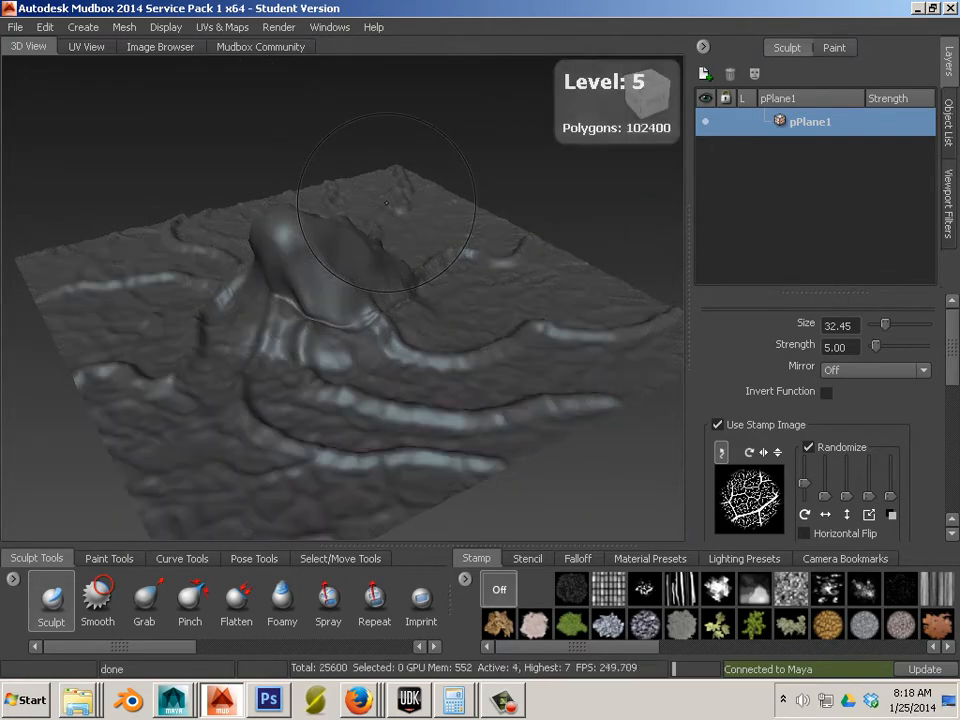
{"action": "key", "text": "Page_Down"}
{"action": "key", "text": "Page_Down"}
{"action": "key", "text": "Page_Down"}
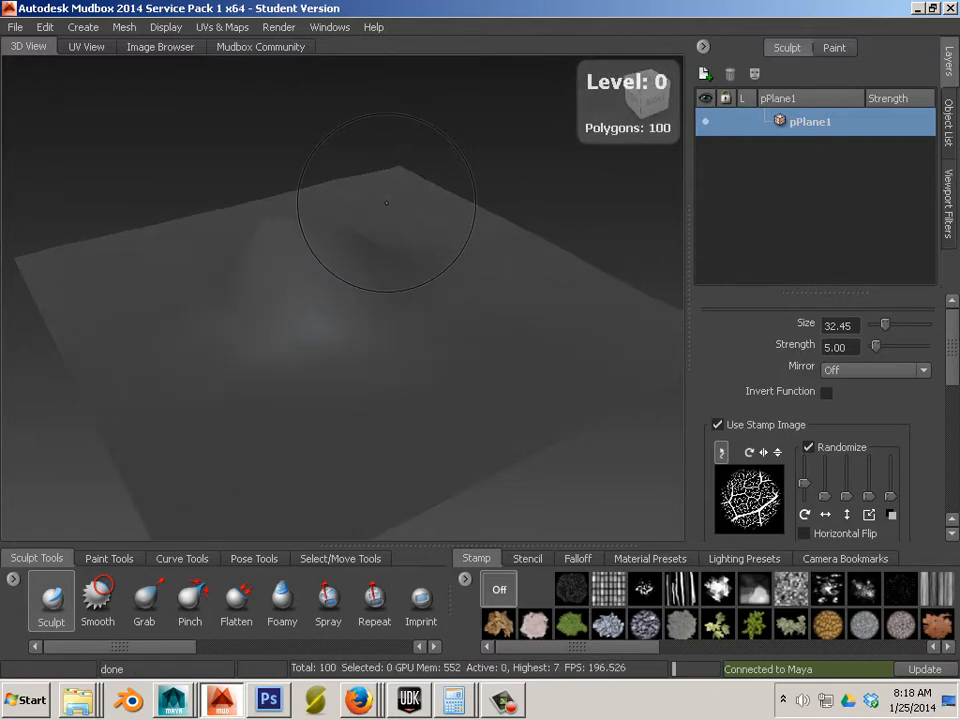
{"action": "key", "text": "Page_Up"}
{"action": "key", "text": "Page_Up"}
{"action": "key", "text": "Page_Up"}
{"action": "key", "text": "Page_Up"}
{"action": "key", "text": "Page_Up"}
{"action": "key", "text": "Page_Up"}
{"action": "key", "text": "Page_Up"}
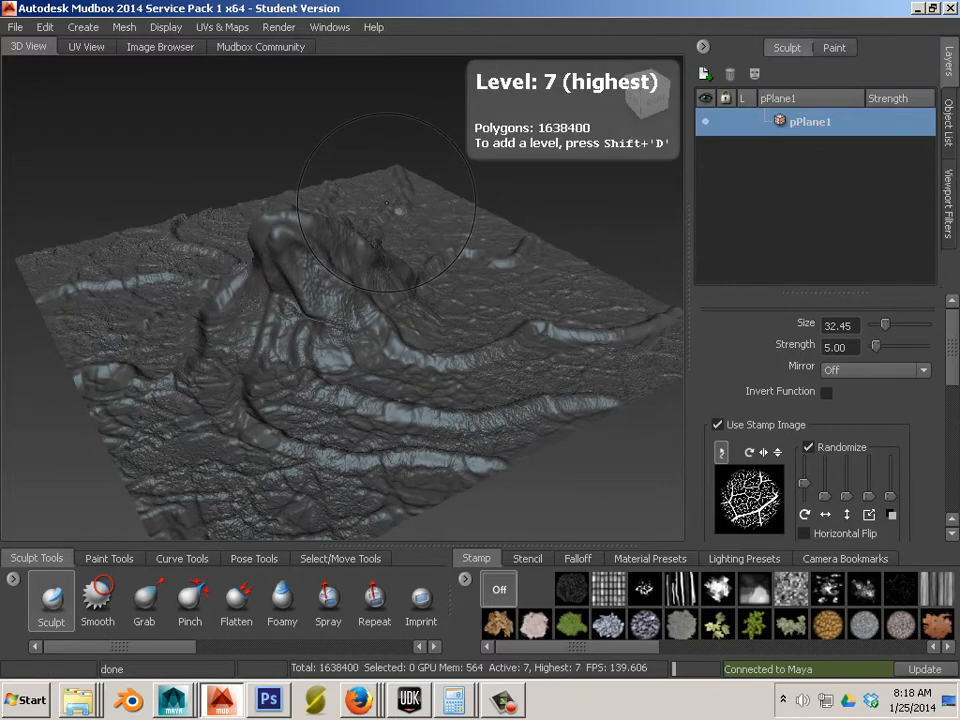
{"action": "key", "text": "Page_Down"}
{"action": "key", "text": "Page_Down"}
{"action": "key", "text": "Page_Down"}
{"action": "key", "text": "Page_Down"}
{"action": "key", "text": "Page_Down"}
{"action": "key", "text": "Page_Down"}
{"action": "key", "text": "Page_Down"}
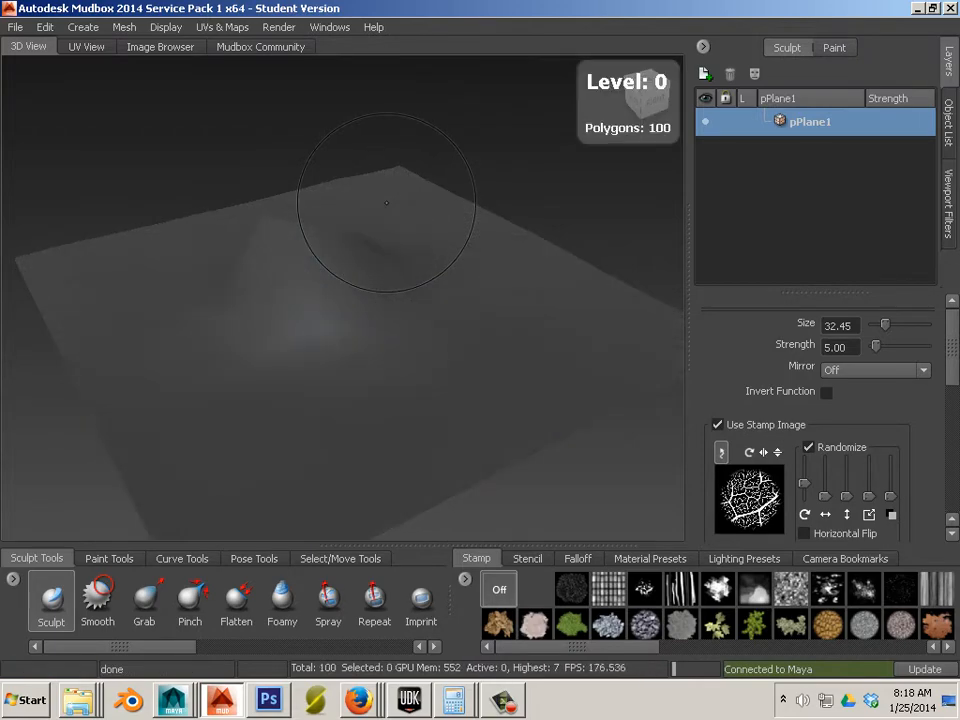
{"action": "key", "text": "Page_Up"}
{"action": "key", "text": "Page_Up"}
{"action": "key", "text": "Page_Up"}
{"action": "key", "text": "Page_Up"}
{"action": "key", "text": "Page_Up"}
{"action": "key", "text": "Page_Up"}
{"action": "key", "text": "Page_Up"}
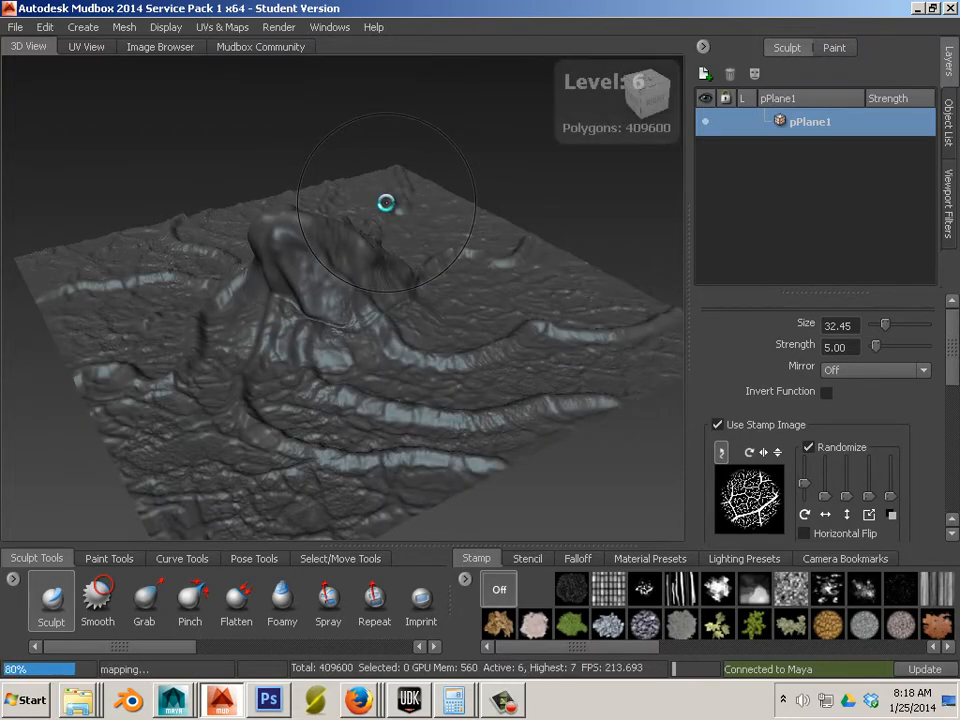
{"action": "left_click_drag", "start_coordinate": [386, 203], "coordinate": [393, 268], "text": "alt"}
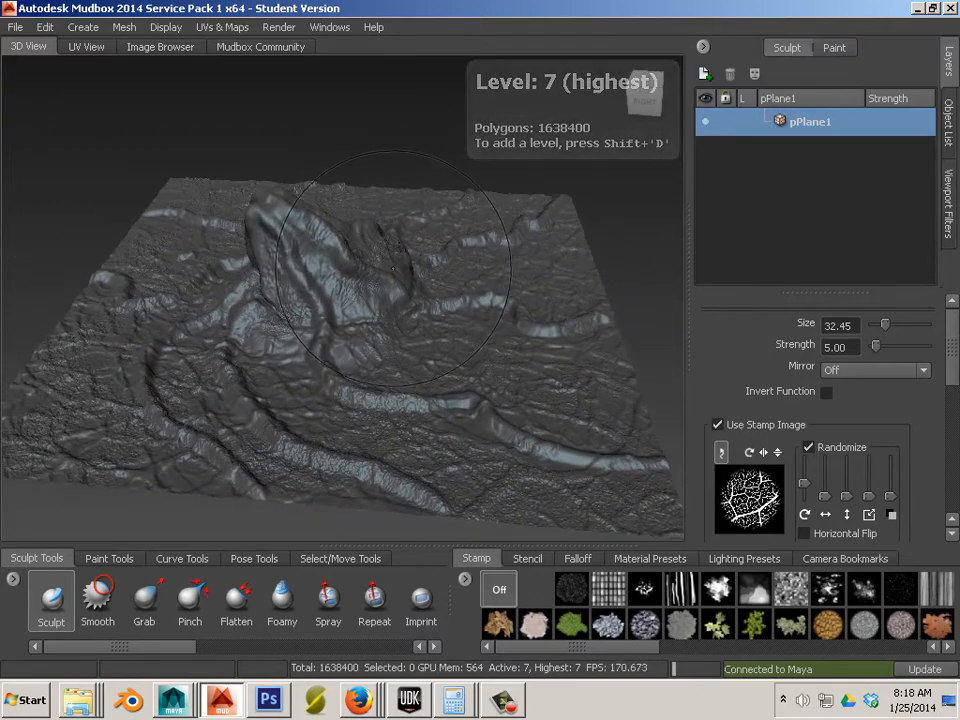
Create a new texture map extraction operation for a Displacement Map of pPlane1, using the Ray Casting method
{"action": "left_click", "coordinate": [216, 27]}
{"action": "mouse_move", "coordinate": [242, 137]}
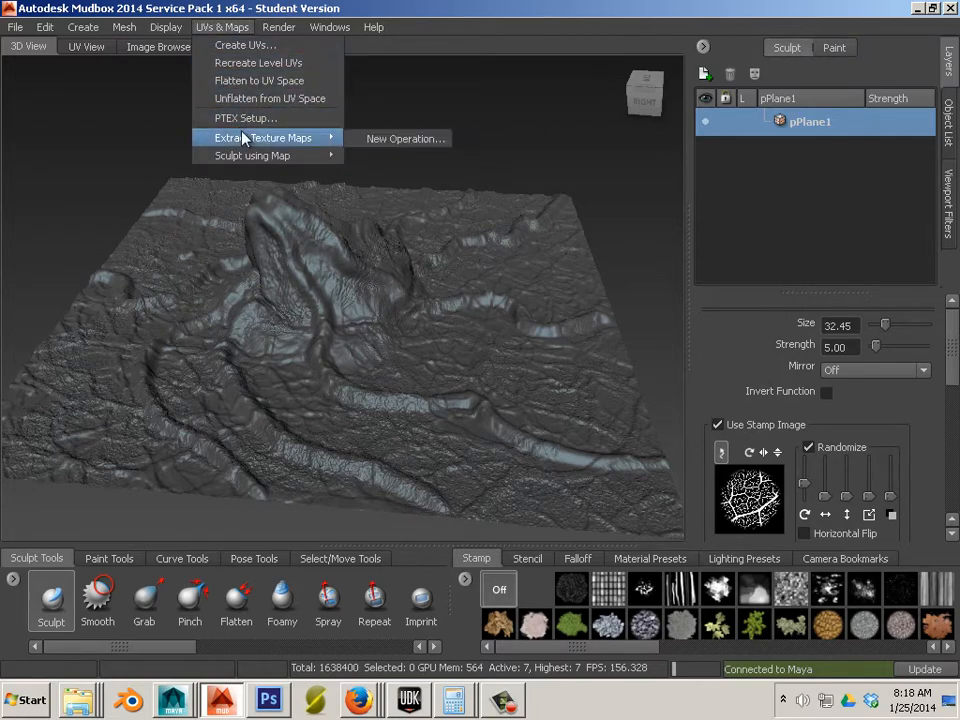
{"action": "left_click", "coordinate": [375, 139]}
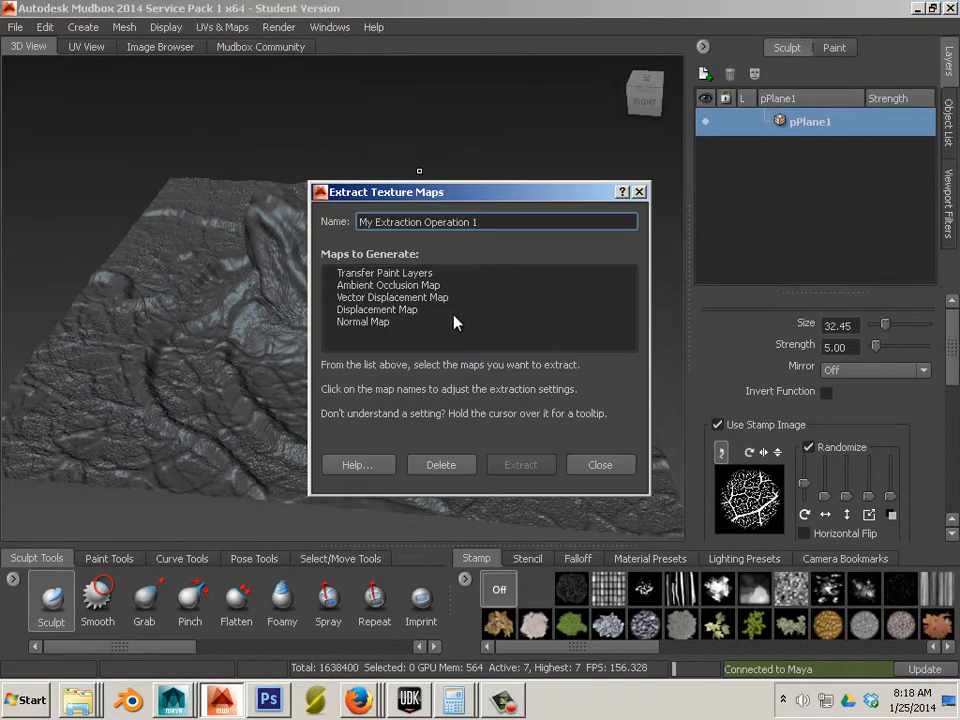
{"action": "left_click", "coordinate": [390, 310]}
{"action": "scroll", "coordinate": [497, 397], "scroll_direction": "down", "scroll_amount": 3}
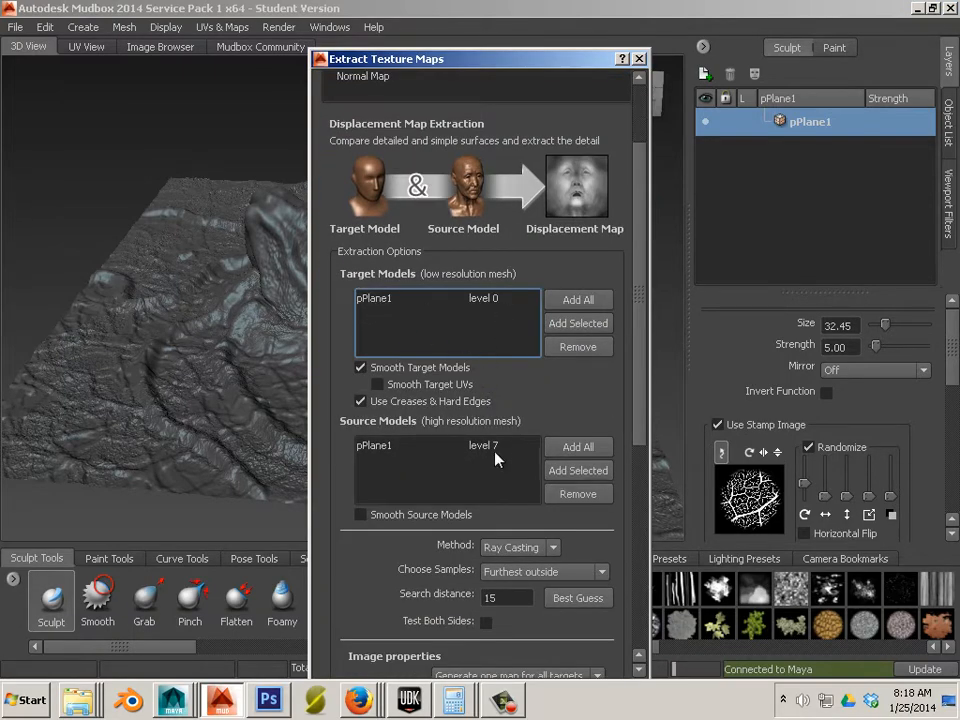
{"action": "scroll", "coordinate": [497, 458], "scroll_direction": "down", "scroll_amount": 4}
{"action": "left_click", "coordinate": [518, 388]}
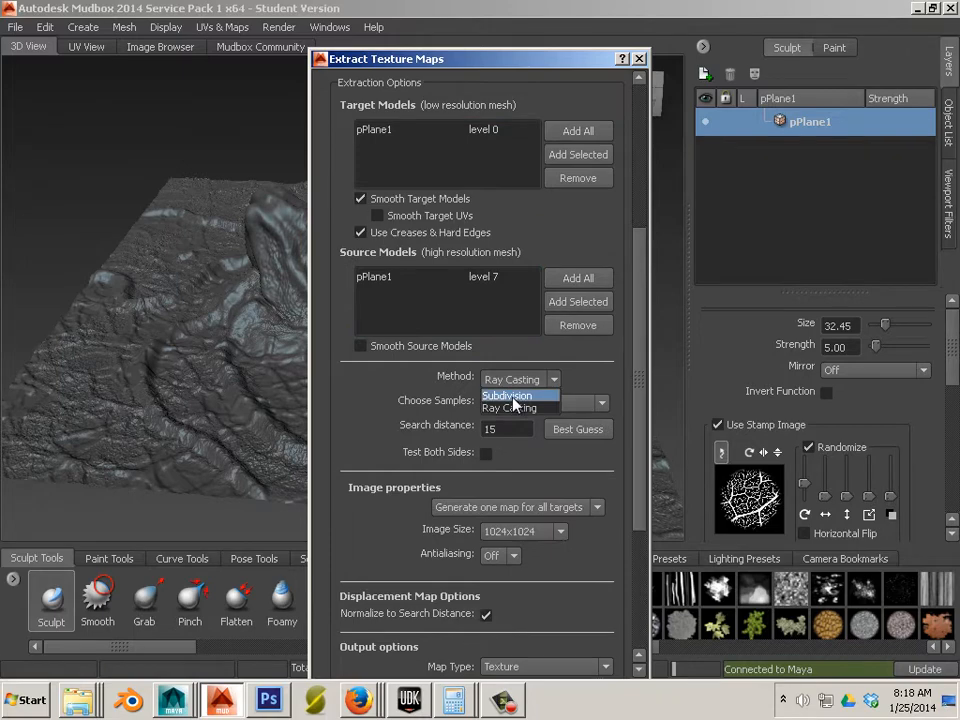
{"action": "left_click", "coordinate": [545, 394]}
Review the extraction's target and source models and its image properties, keeping the map type as Texture
{"action": "scroll", "coordinate": [553, 381], "scroll_direction": "up", "scroll_amount": 5}
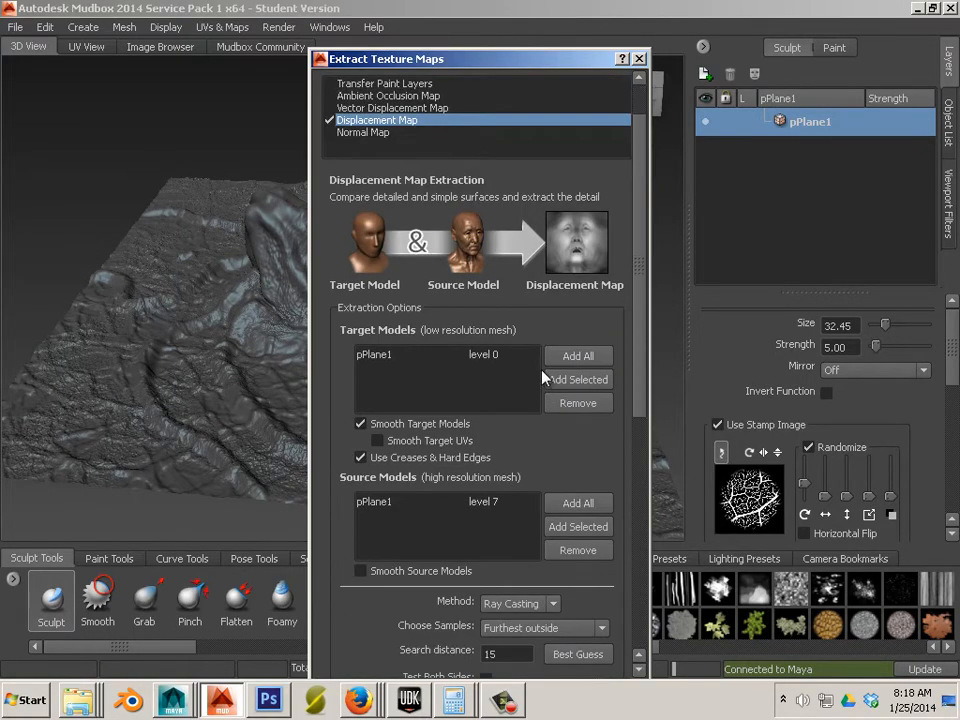
{"action": "scroll", "coordinate": [540, 370], "scroll_direction": "down", "scroll_amount": 2}
{"action": "scroll", "coordinate": [540, 372], "scroll_direction": "down", "scroll_amount": 7}
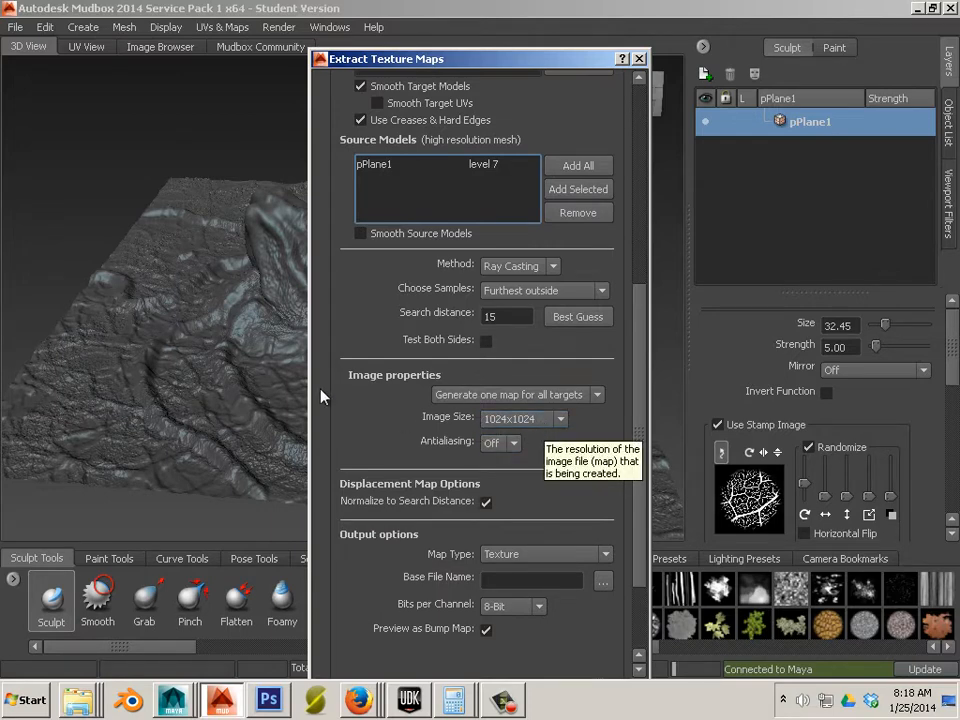
{"action": "scroll", "coordinate": [544, 465], "scroll_direction": "down", "scroll_amount": 3}
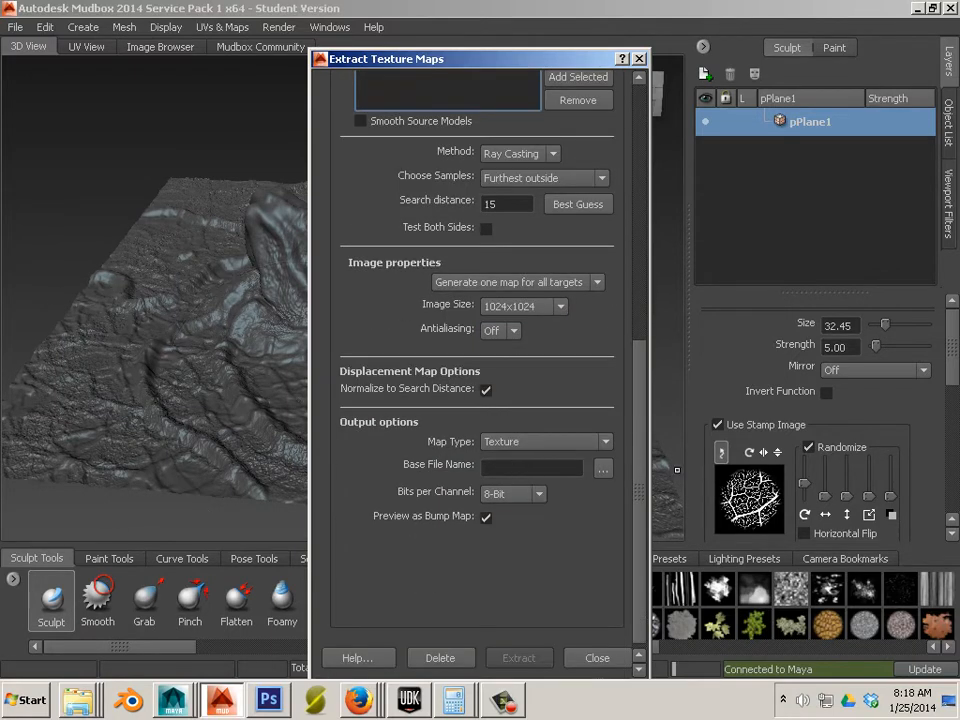
{"action": "left_click", "coordinate": [604, 441]}
{"action": "left_click", "coordinate": [503, 465]}
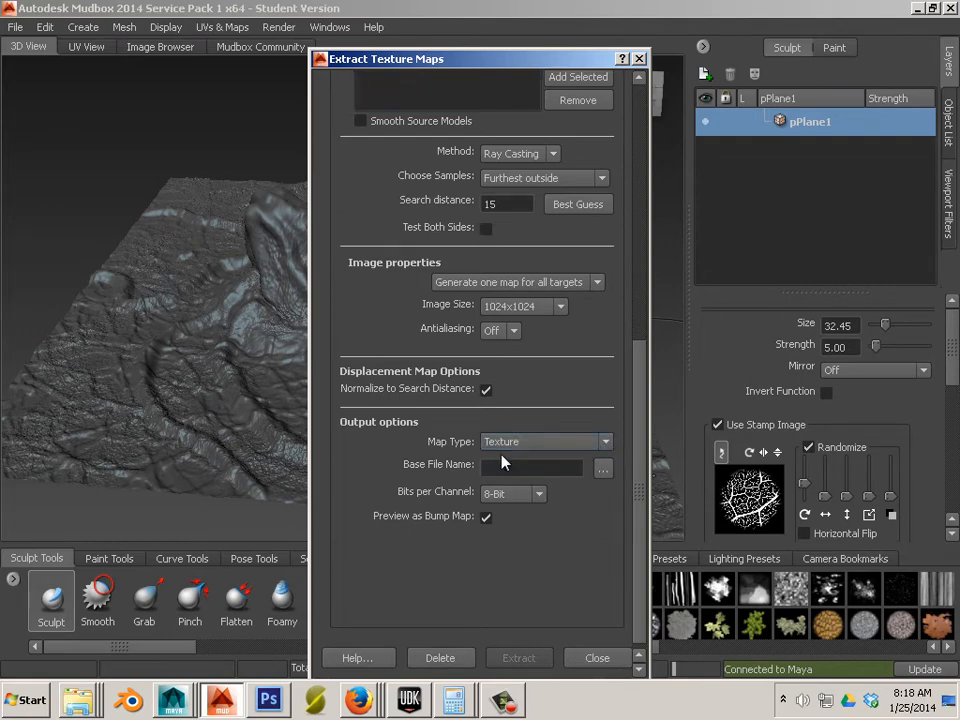
Set the output to a 16 bit Integer RGBA TIFF in the desktop's Unit4 Texture folder, overwriting "mudbox example_g73.4174_g97.4446"
{"action": "left_click", "coordinate": [604, 472]}
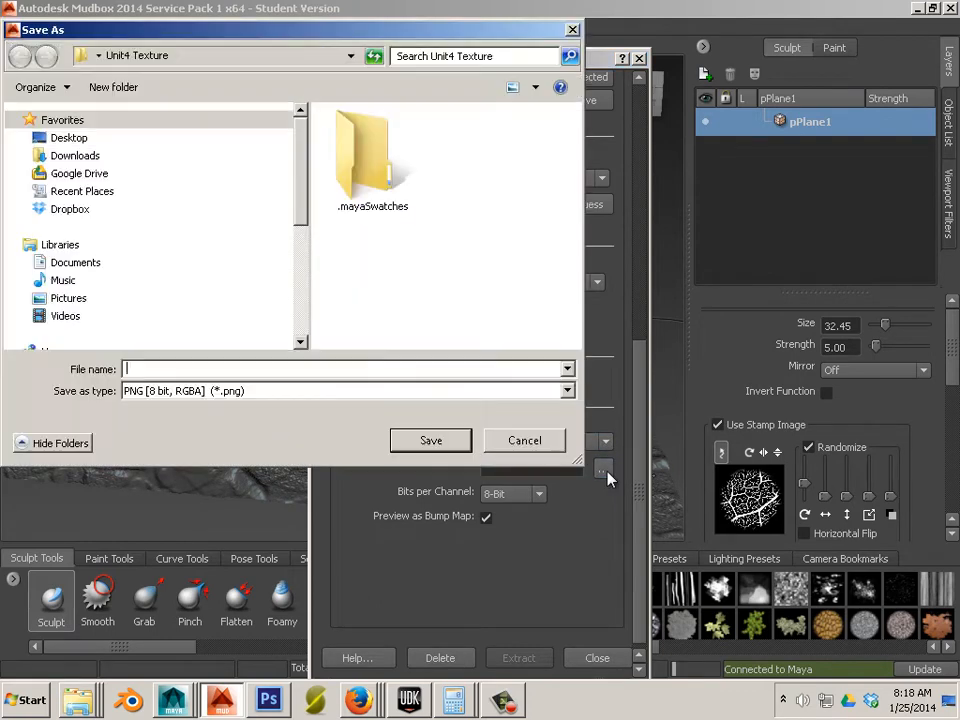
{"action": "left_click", "coordinate": [69, 137]}
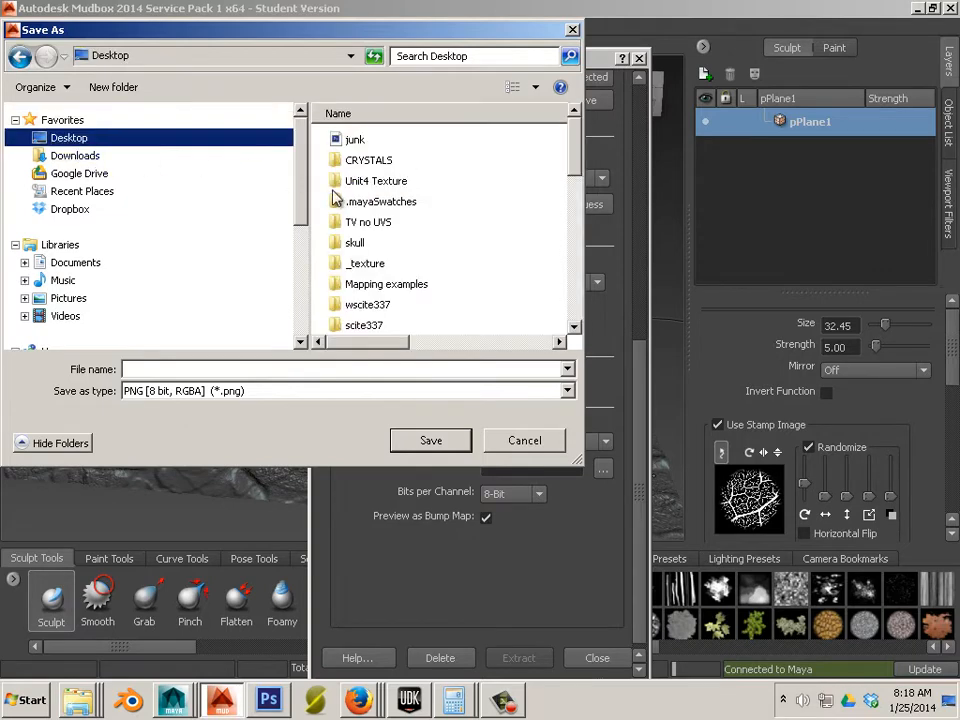
{"action": "double_click", "coordinate": [385, 182]}
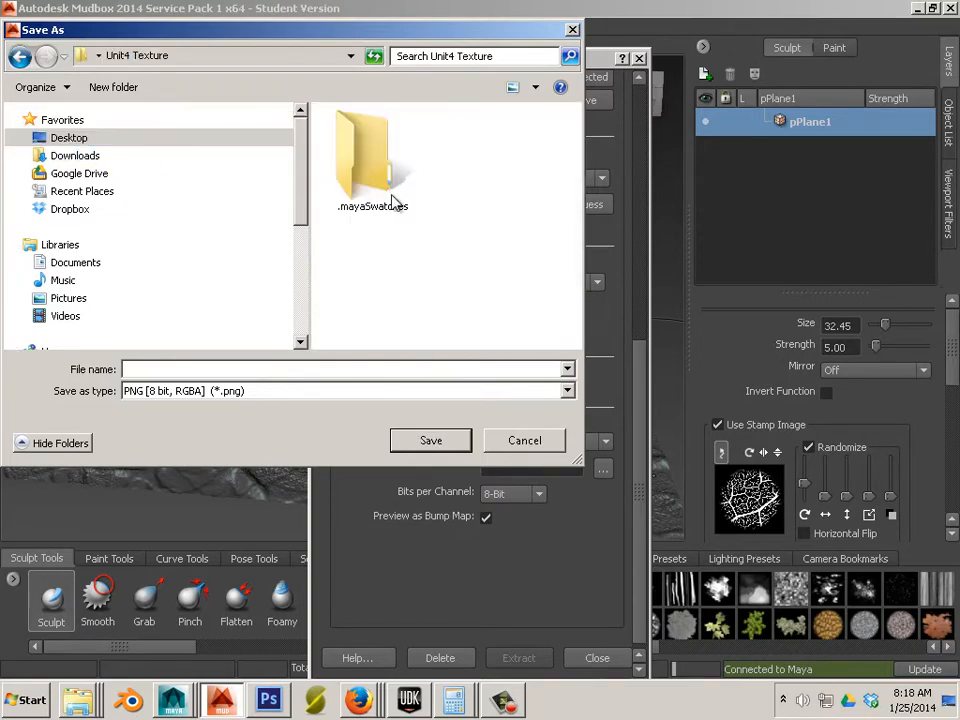
{"action": "left_click", "coordinate": [405, 393]}
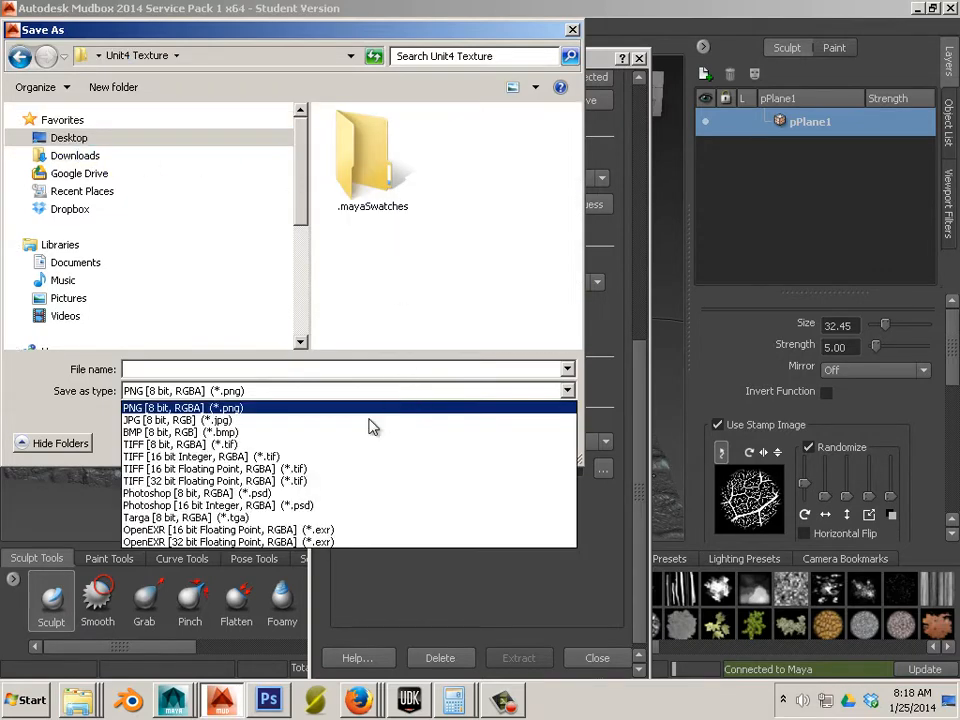
{"action": "left_click", "coordinate": [242, 458]}
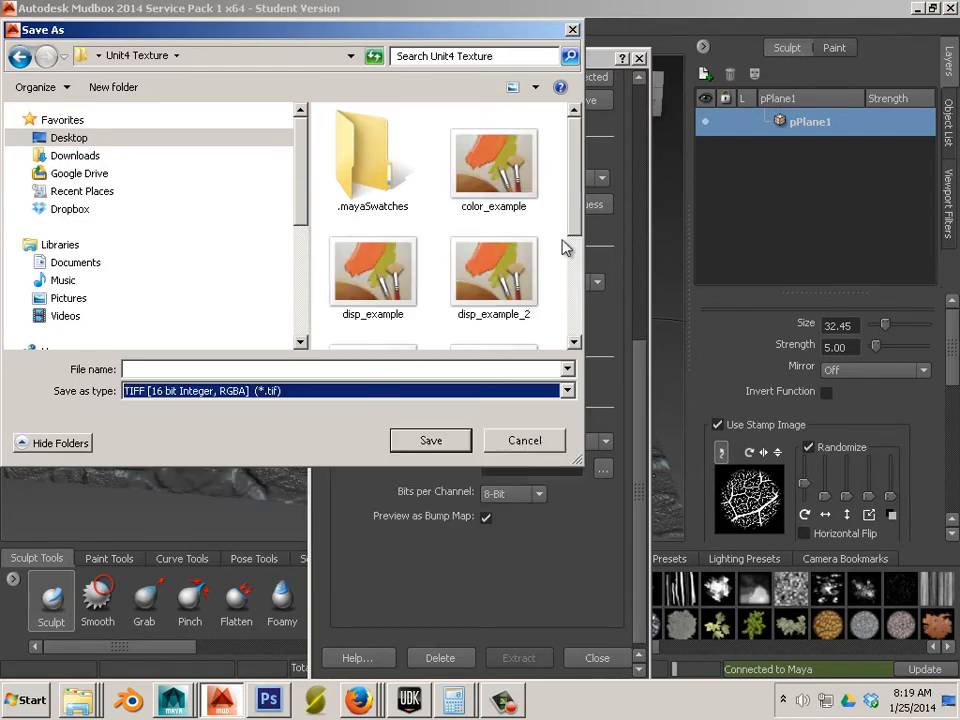
{"action": "left_click_drag", "start_coordinate": [575, 222], "coordinate": [549, 339]}
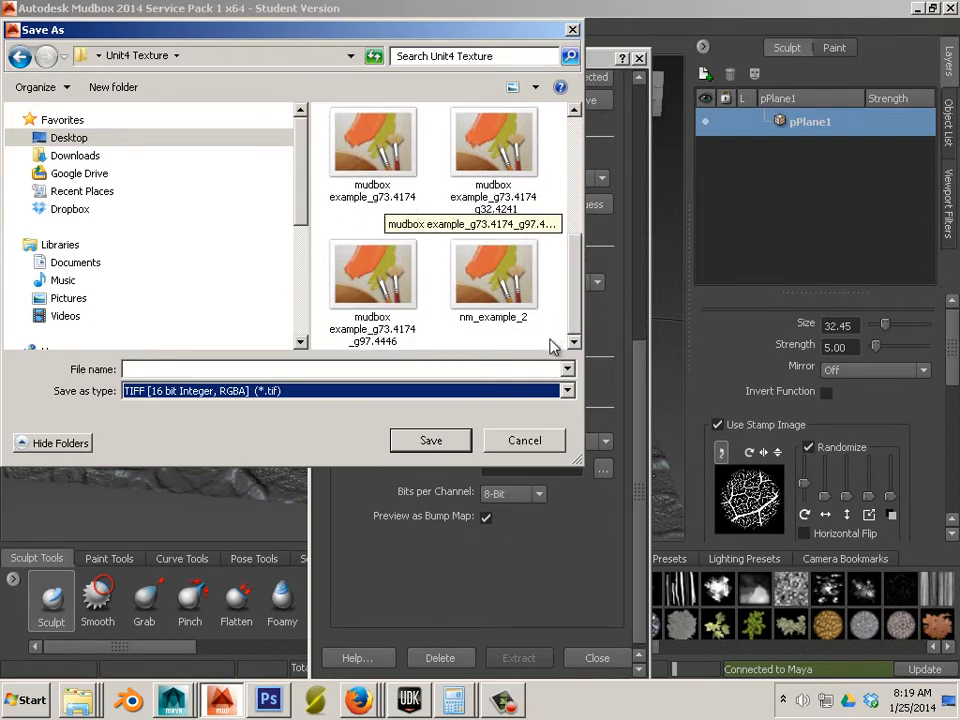
{"action": "left_click", "coordinate": [347, 295]}
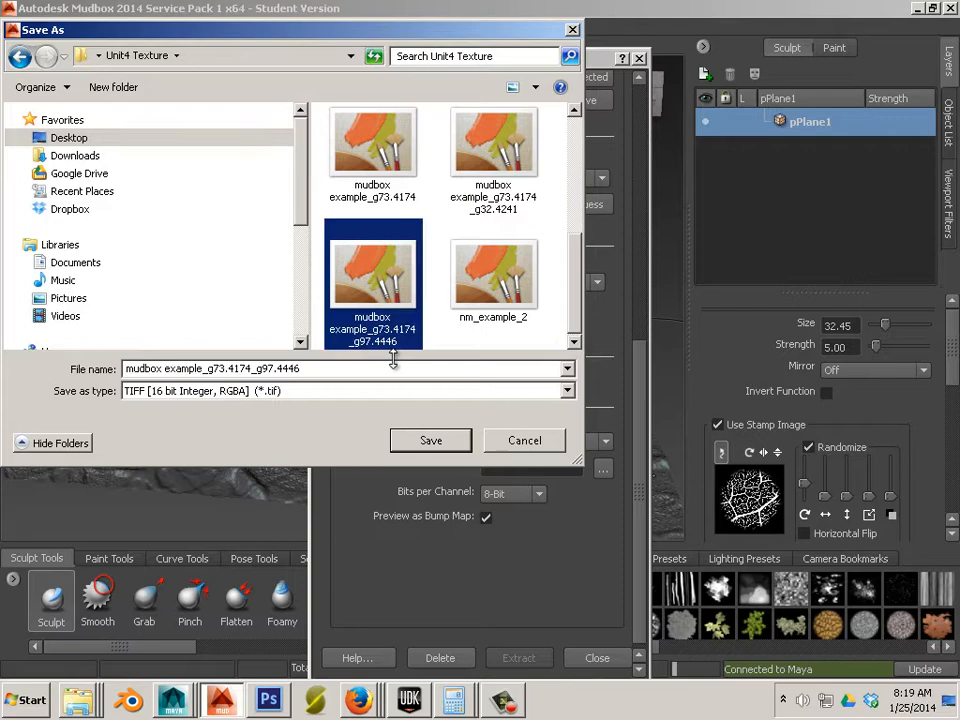
{"action": "left_click", "coordinate": [427, 441]}
{"action": "left_click", "coordinate": [540, 355]}
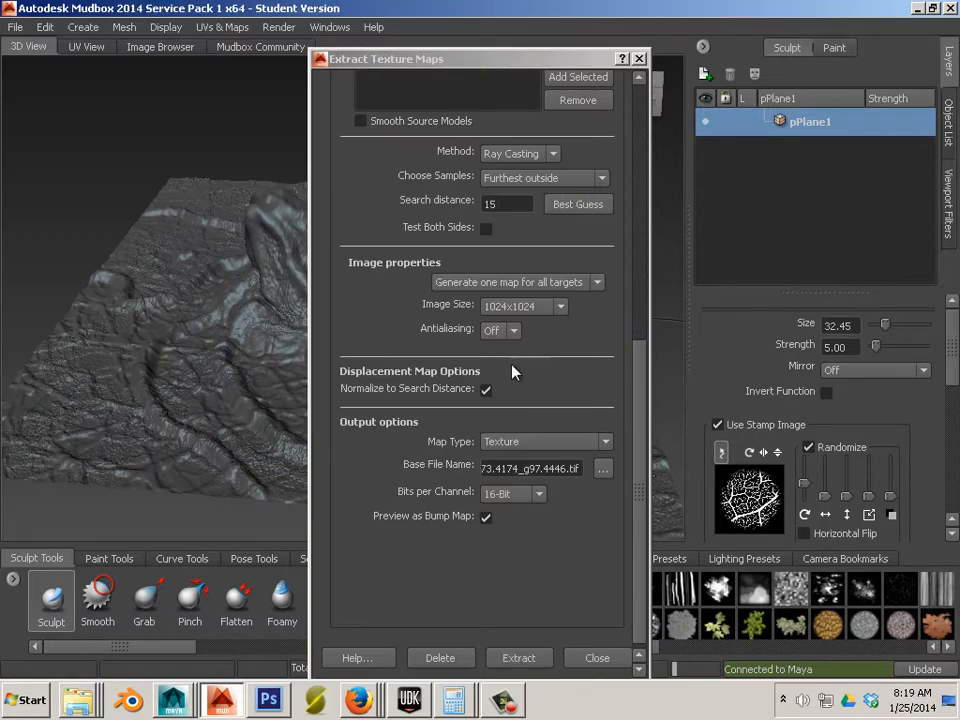
Extract the displacement map and close the extraction results
{"action": "left_click", "coordinate": [520, 658]}
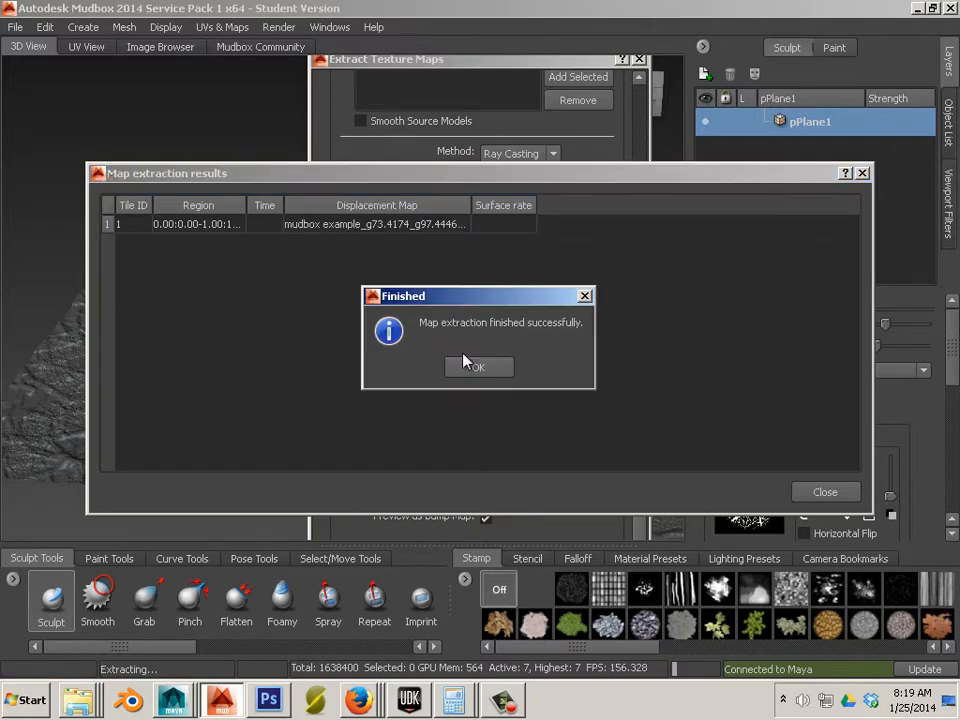
{"action": "left_click", "coordinate": [458, 367]}
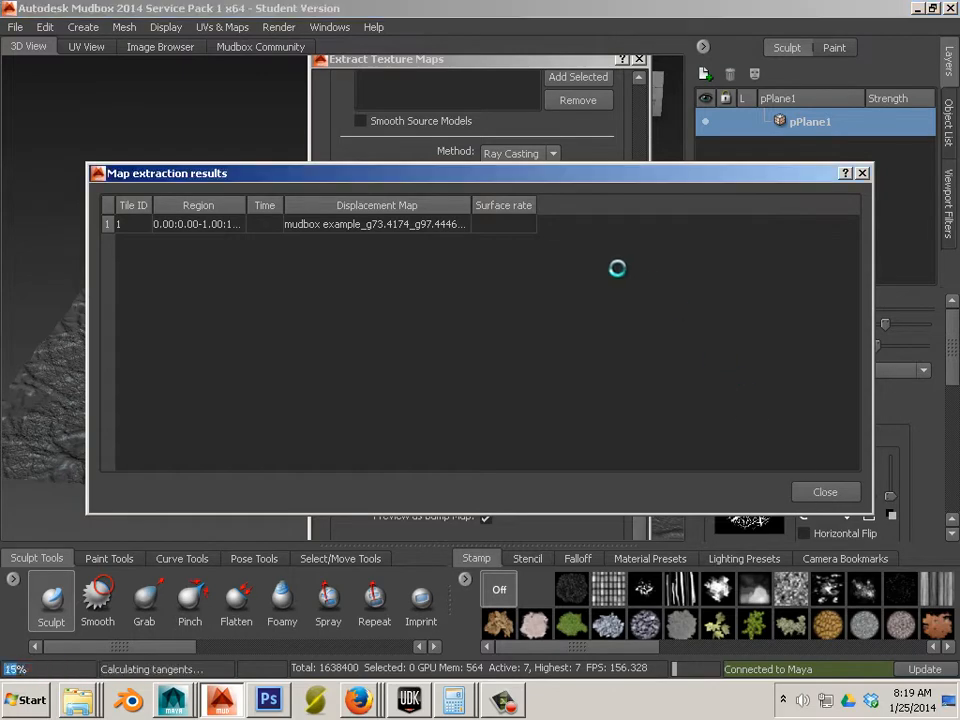
{"action": "left_click", "coordinate": [830, 492]}
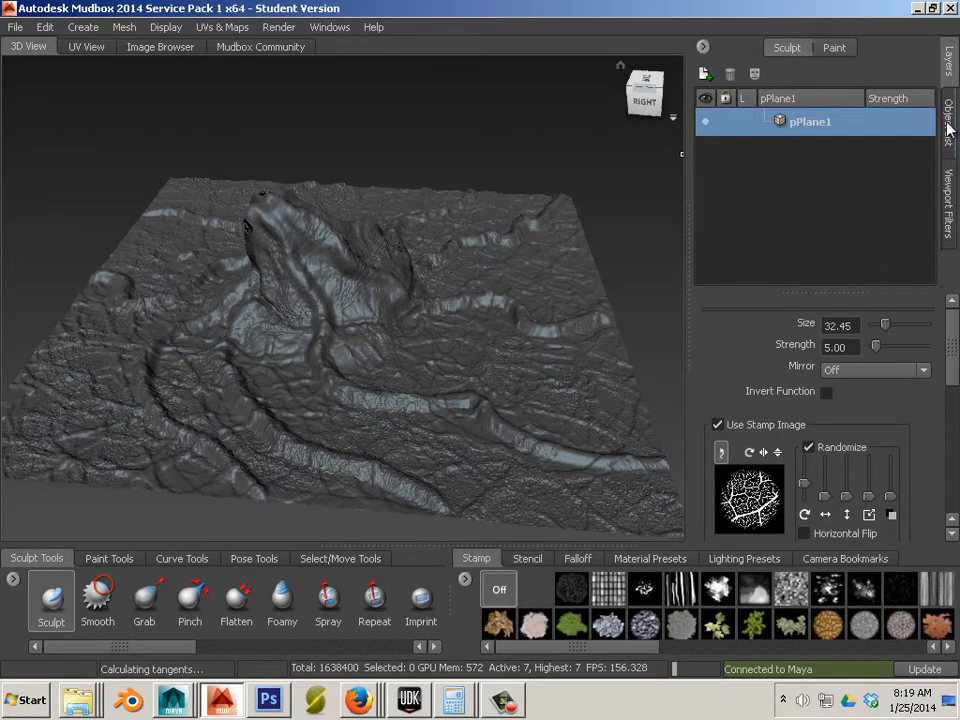
Show the paint layers, inspect the bump preview on the hill and set the bump map layer's strength to 11
{"action": "left_click", "coordinate": [834, 47]}
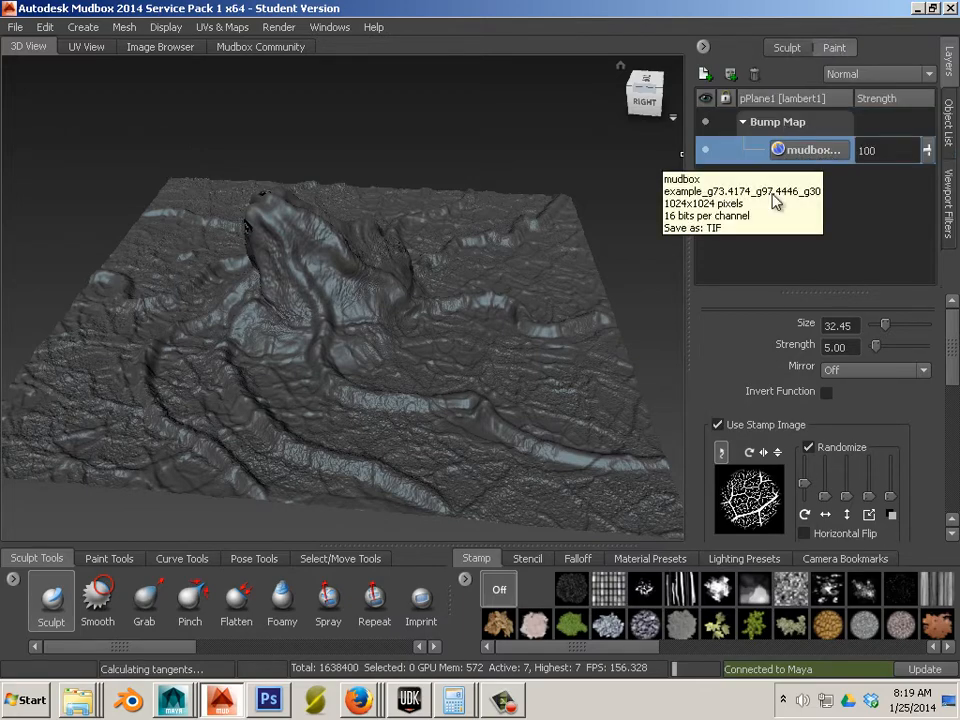
{"action": "mouse_move", "coordinate": [332, 161]}
{"action": "left_mouse_down", "text": "alt"}
{"action": "mouse_move", "coordinate": [421, 152]}
{"action": "mouse_move", "coordinate": [500, 160]}
{"action": "left_mouse_up", "text": "alt"}
{"action": "right_click_drag", "start_coordinate": [360, 250], "coordinate": [450, 280], "text": "alt"}
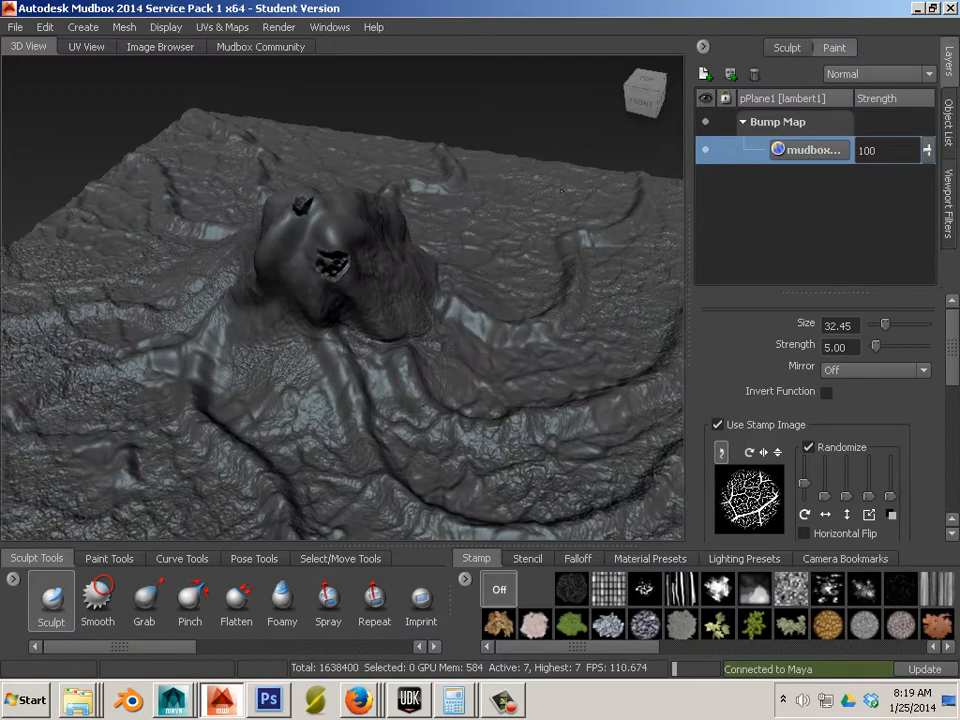
{"action": "left_click_drag", "start_coordinate": [290, 275], "coordinate": [203, 277], "text": "alt"}
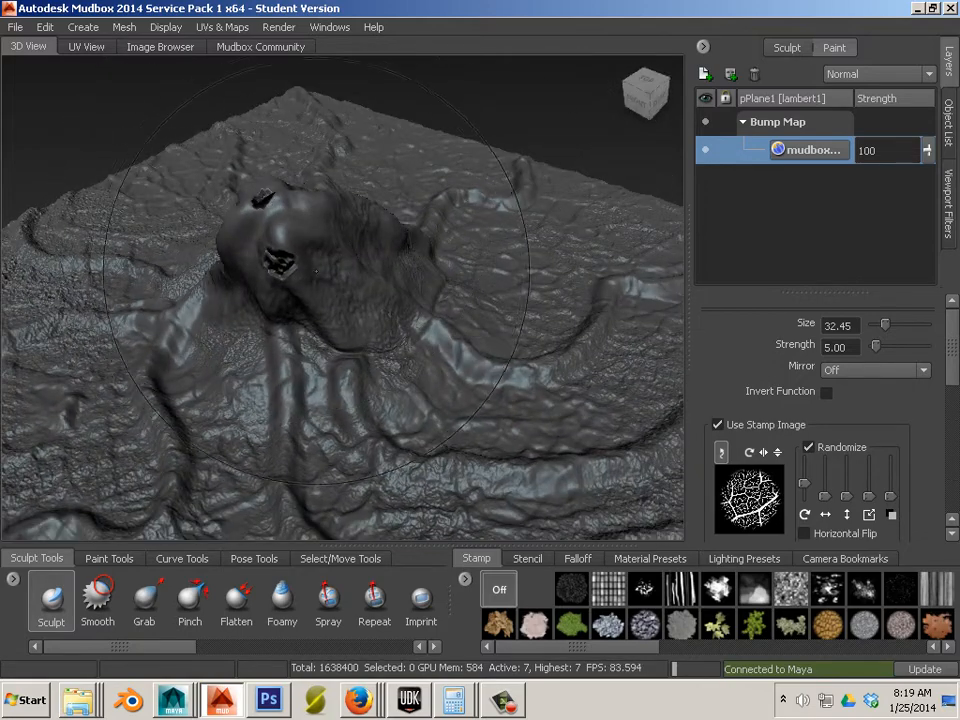
{"action": "mouse_move", "coordinate": [300, 277]}
{"action": "left_mouse_down", "text": "alt"}
{"action": "mouse_move", "coordinate": [205, 252]}
{"action": "mouse_move", "coordinate": [345, 285]}
{"action": "mouse_move", "coordinate": [395, 258]}
{"action": "left_mouse_up", "text": "alt"}
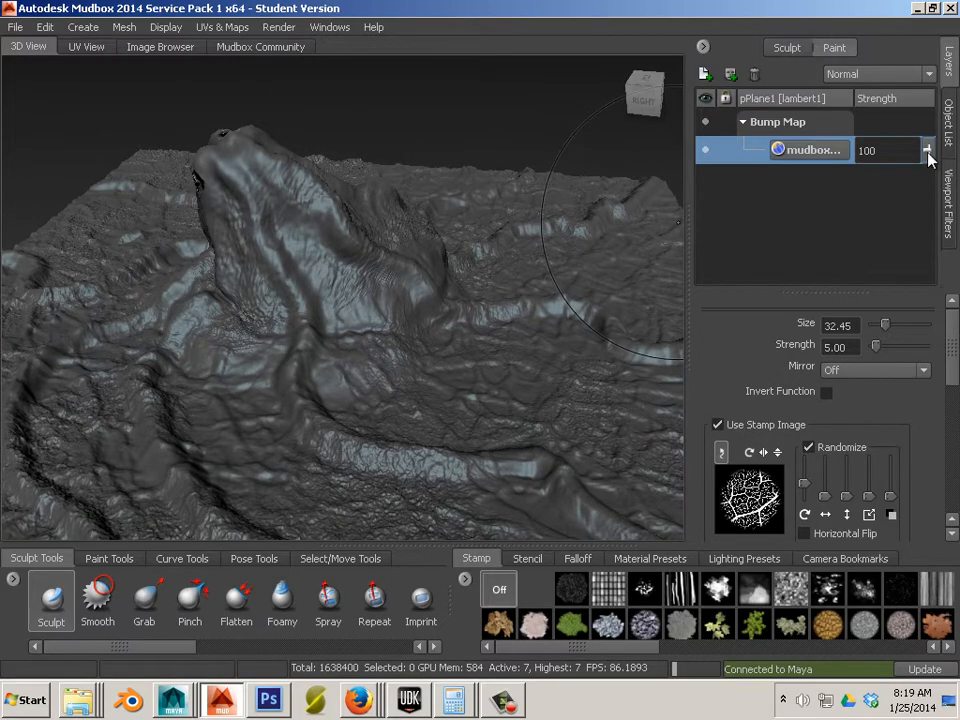
{"action": "left_click_drag", "start_coordinate": [927, 149], "coordinate": [917, 253]}
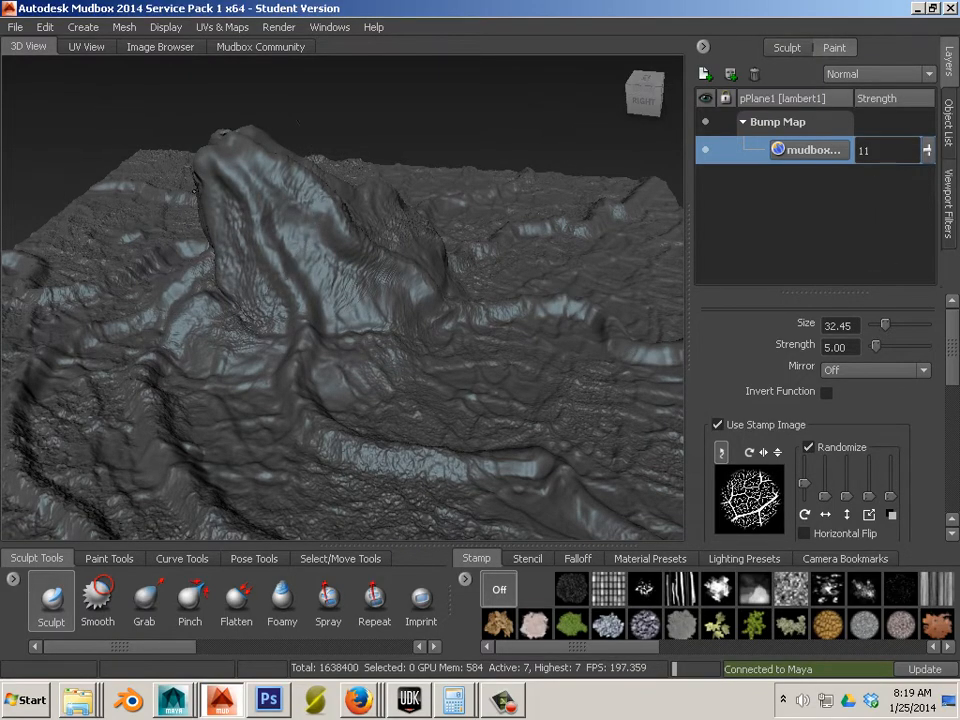
{"action": "left_click_drag", "start_coordinate": [230, 200], "coordinate": [120, 100], "text": "alt"}
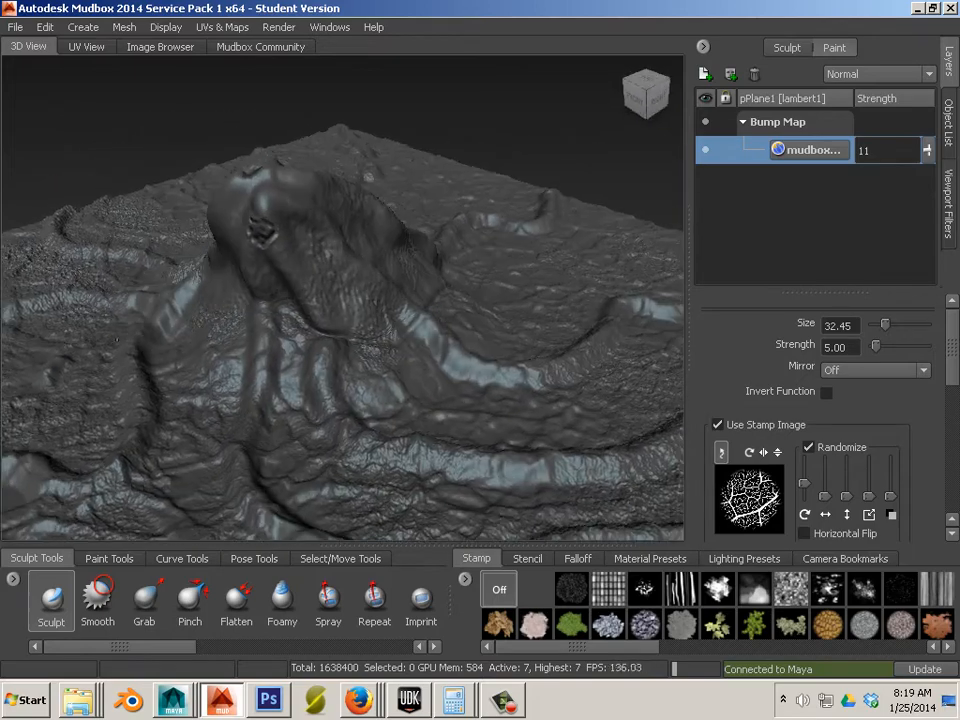
{"action": "left_click", "coordinate": [15, 27]}
{"action": "mouse_move", "coordinate": [40, 137]}
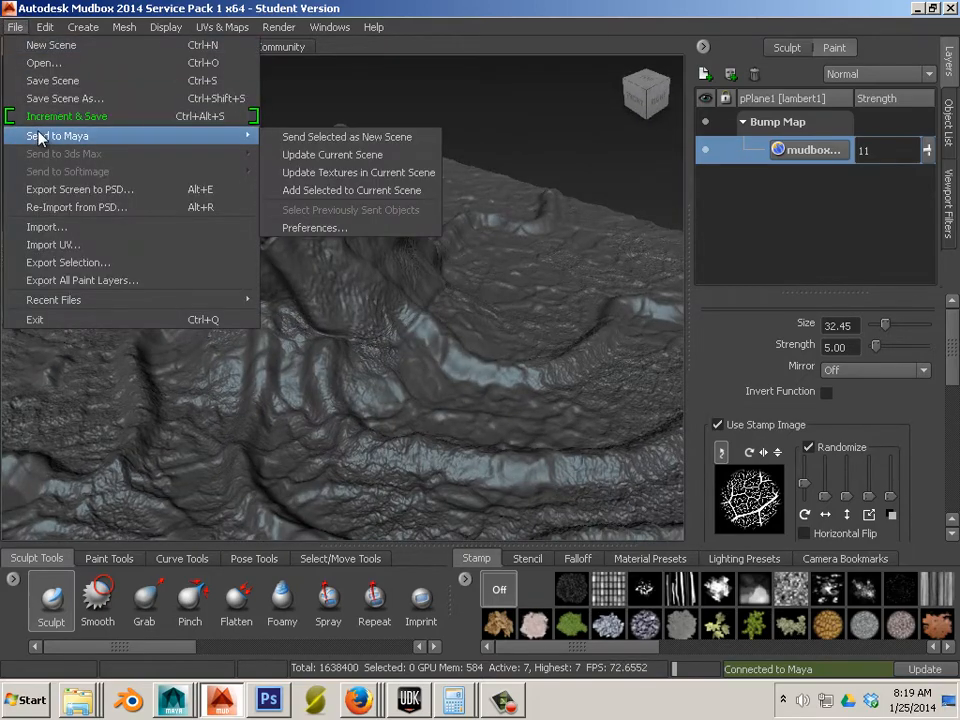
{"action": "left_click", "coordinate": [310, 145]}
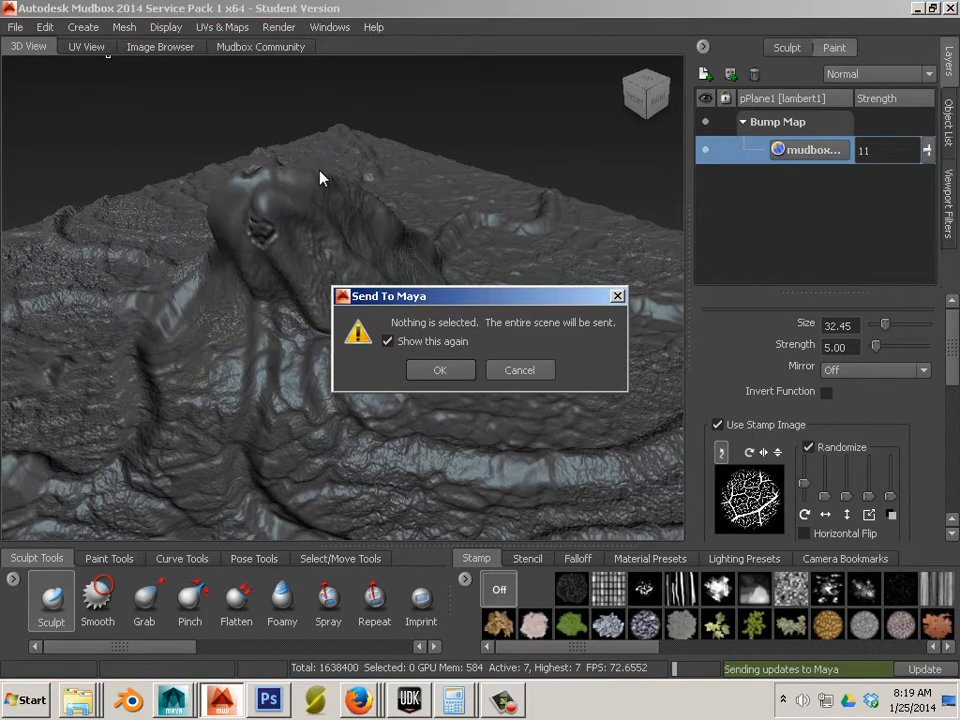
{"action": "left_click", "coordinate": [452, 374]}
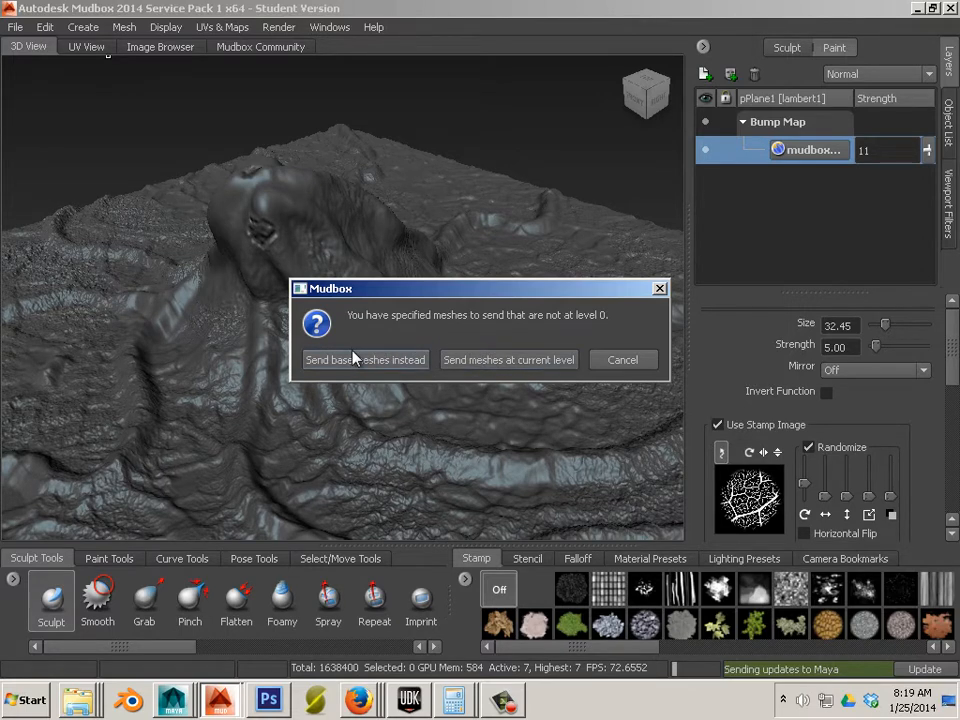
{"action": "left_click", "coordinate": [640, 356]}
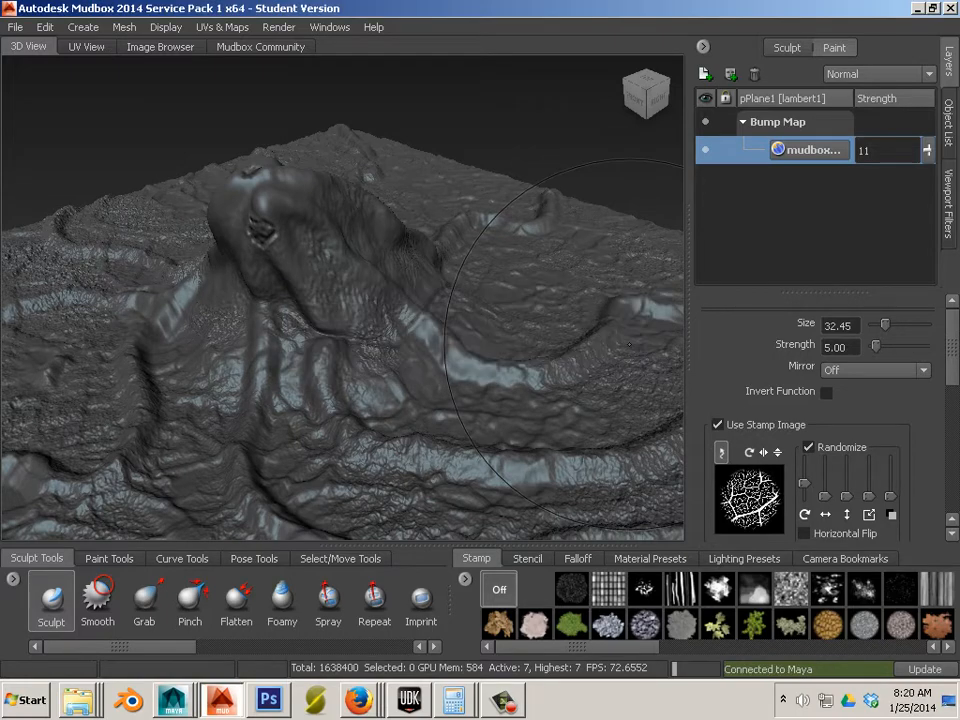
Compare the terrain with its bump map by stepping the mesh down to subdivision level 2 and back up to level 7
{"action": "key", "text": "Page_Down"}
{"action": "key", "text": "Page_Down"}
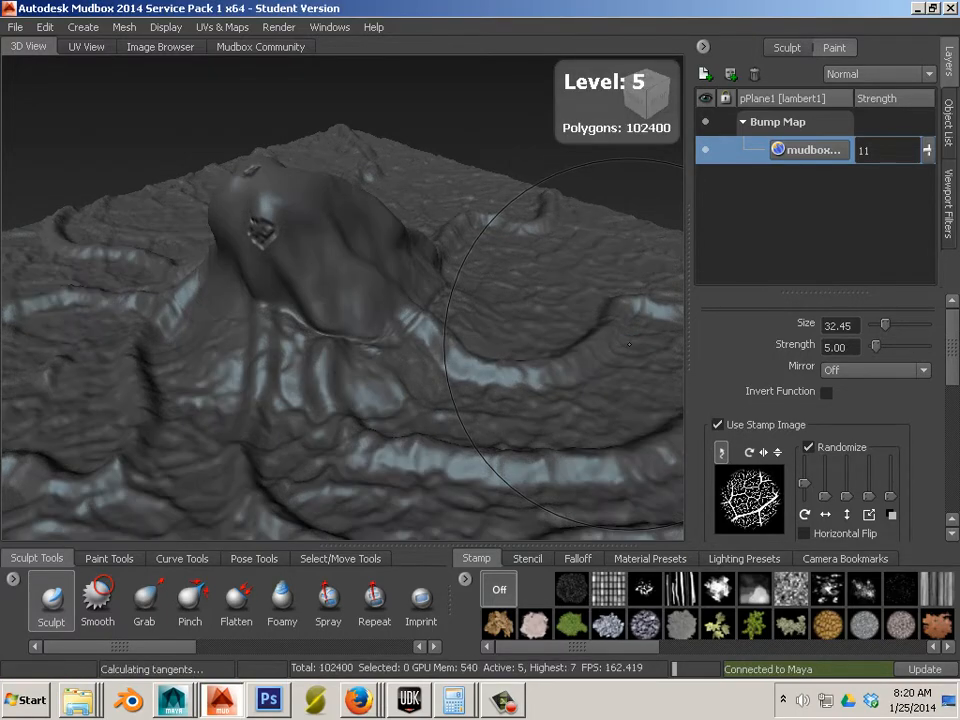
{"action": "key", "text": "Page_Down"}
{"action": "key", "text": "Page_Down"}
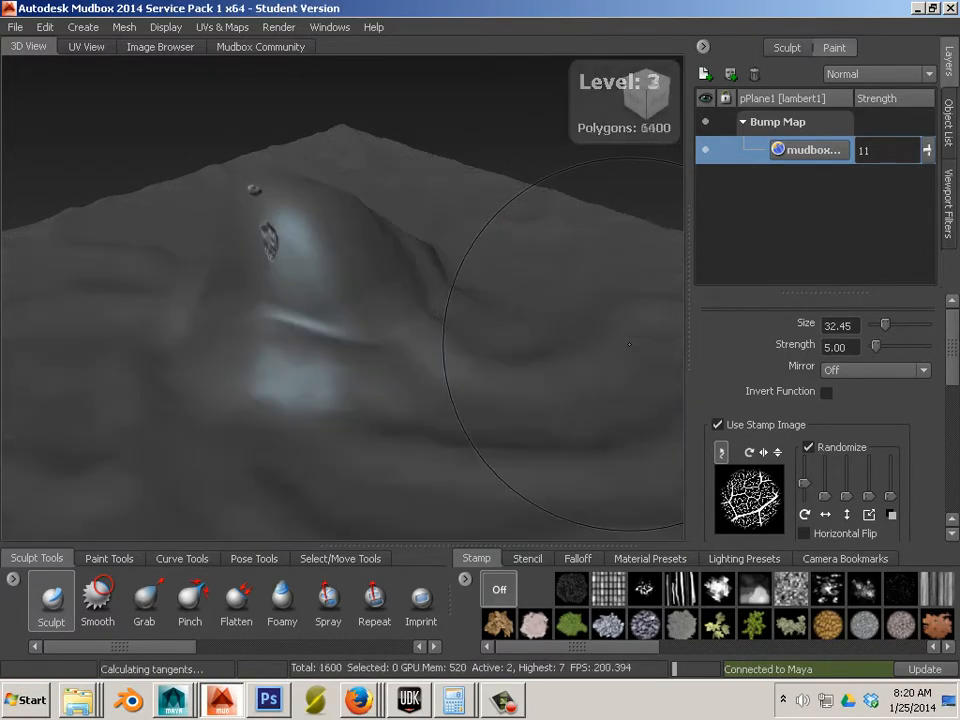
{"action": "key", "text": "Page_Down"}
{"action": "key", "text": "Page_Up"}
{"action": "key", "text": "Page_Down"}
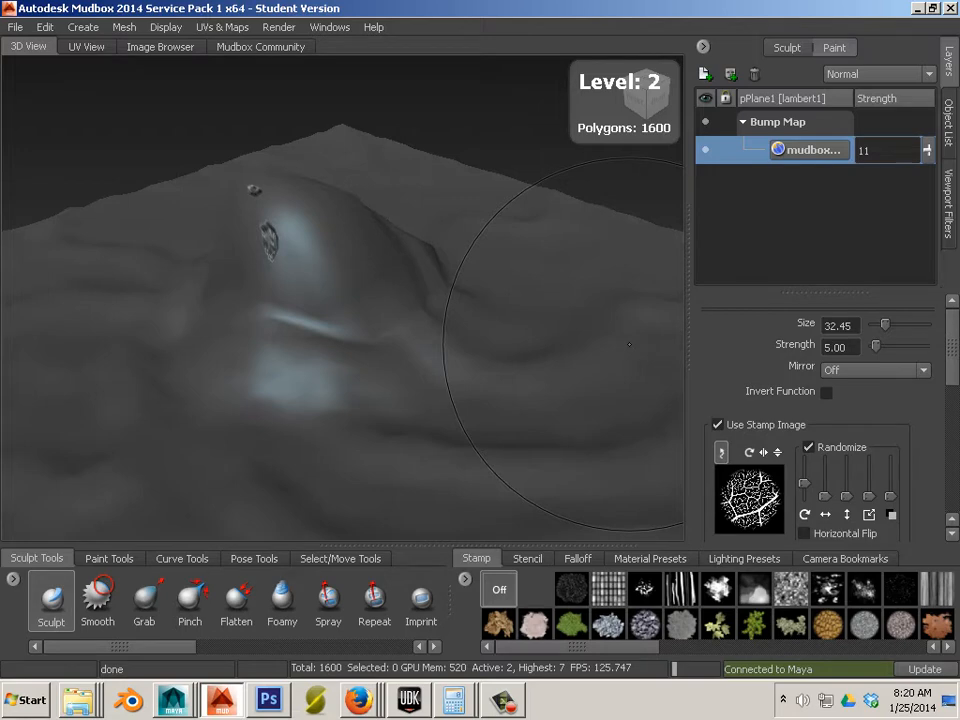
{"action": "key", "text": "Page_Up"}
{"action": "key", "text": "Page_Up"}
{"action": "key", "text": "Page_Up"}
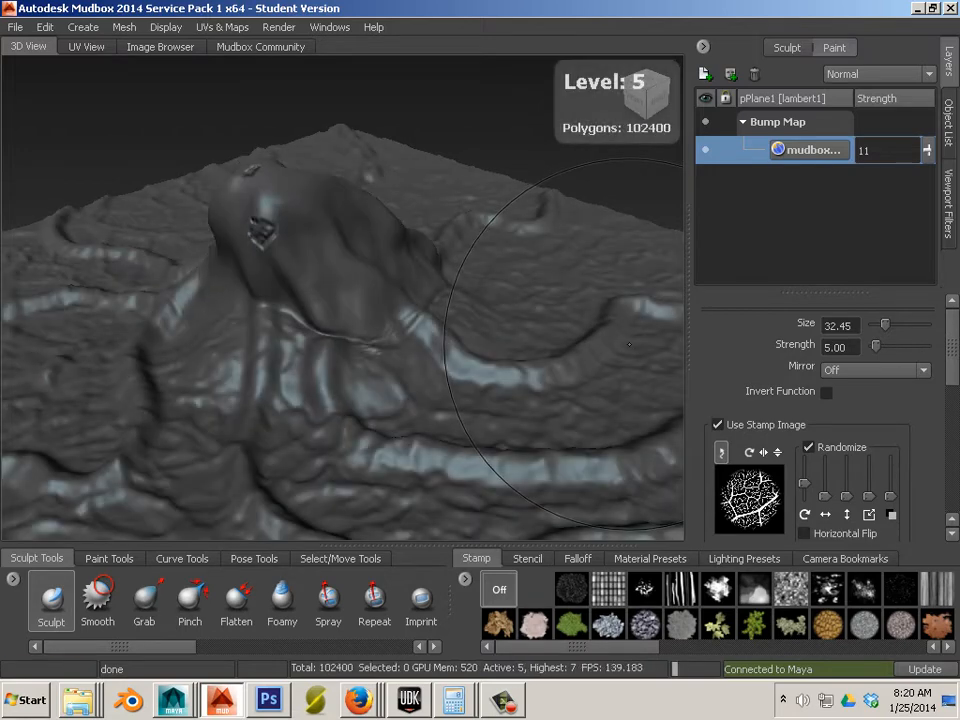
{"action": "key", "text": "Page_Up"}
{"action": "key", "text": "Page_Up"}
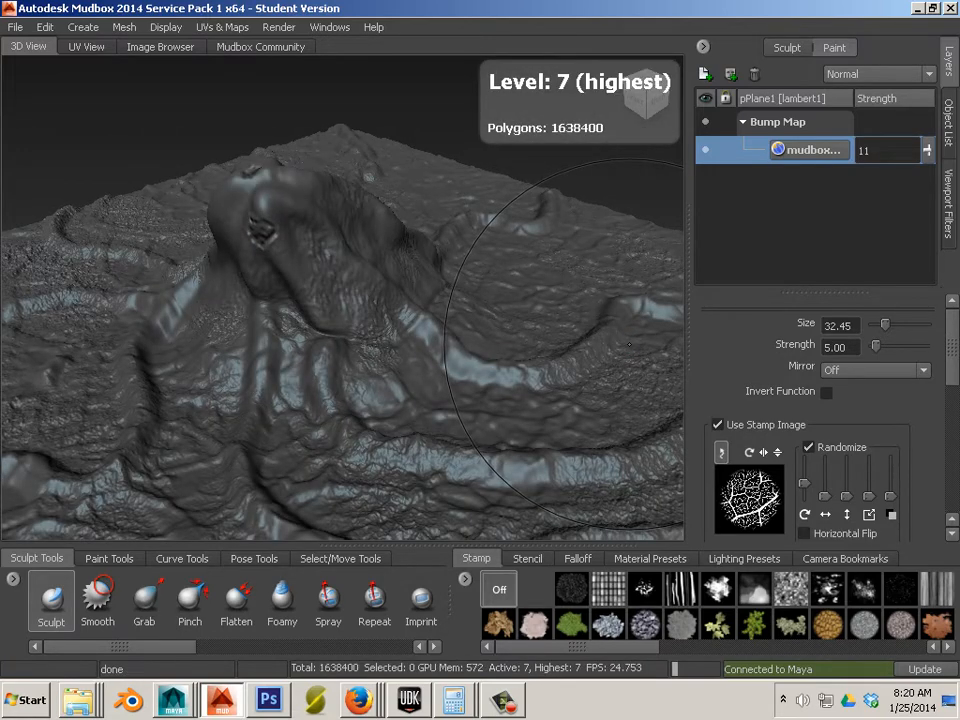
Lower the terrain mesh from its highest subdivision level to level 2
{"action": "key", "text": "Page_Down"}
{"action": "key", "text": "Page_Down"}
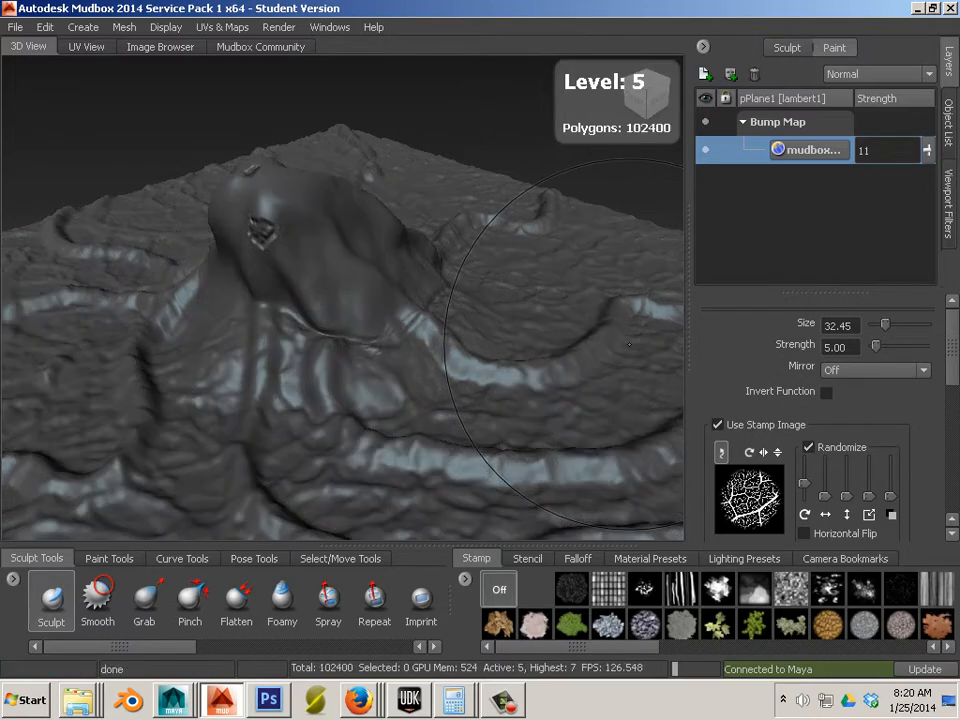
{"action": "key", "text": "Page_Down"}
{"action": "key", "text": "Page_Down"}
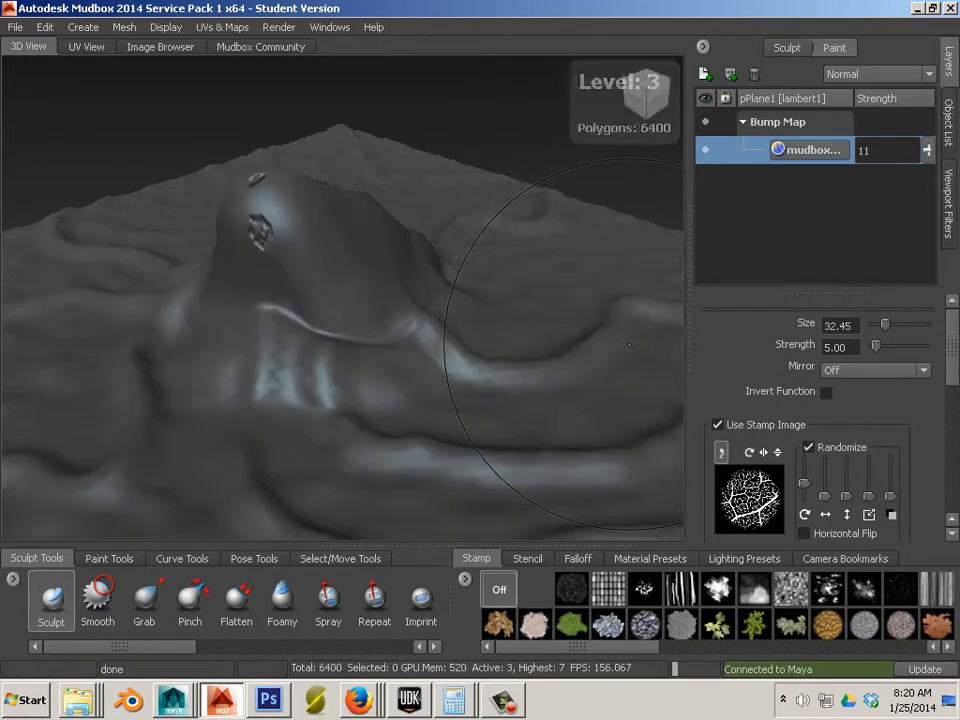
{"action": "key", "text": "Page_Down"}
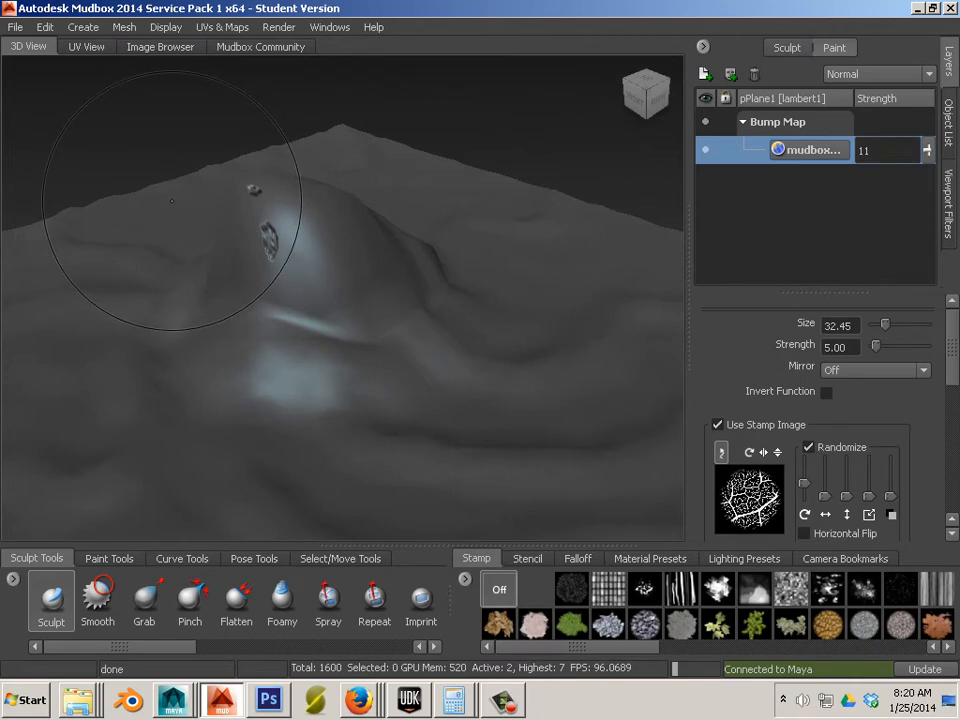
Send the entire scene to Maya as a new scene with meshes at the current level, discarding Maya's unsaved scene
{"action": "left_click", "coordinate": [15, 27]}
{"action": "mouse_move", "coordinate": [90, 135]}
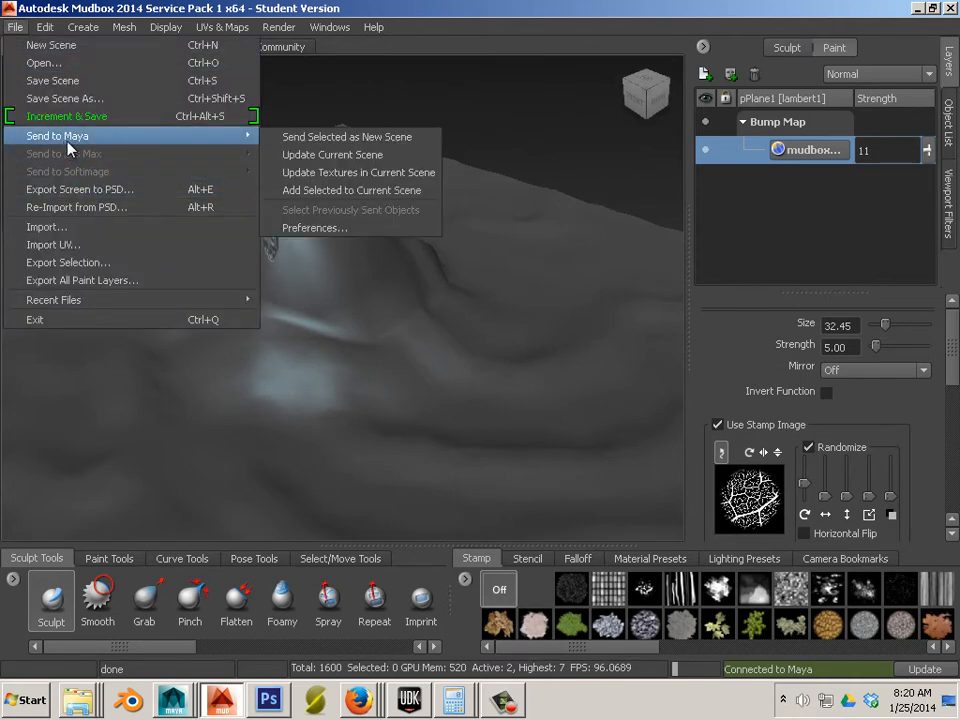
{"action": "left_click", "coordinate": [302, 138]}
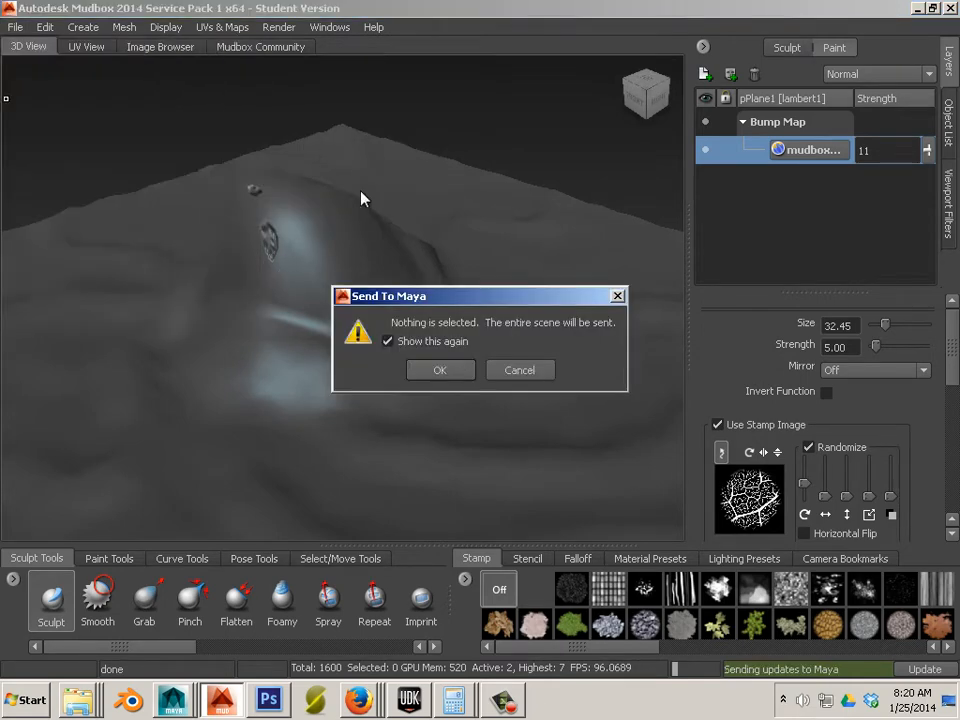
{"action": "left_click", "coordinate": [441, 370]}
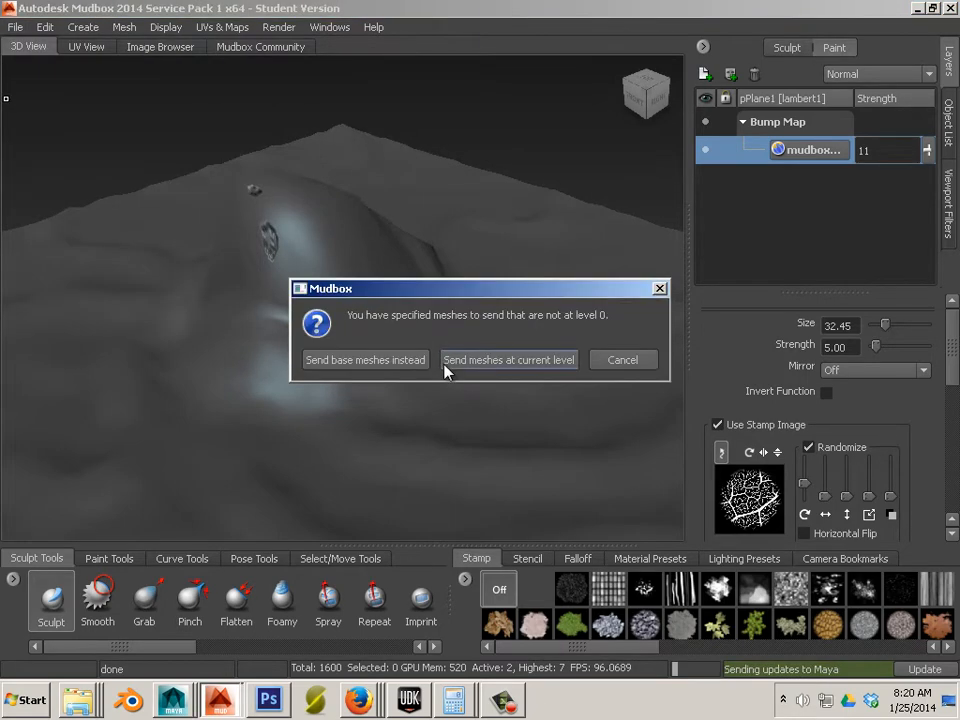
{"action": "left_click", "coordinate": [562, 364]}
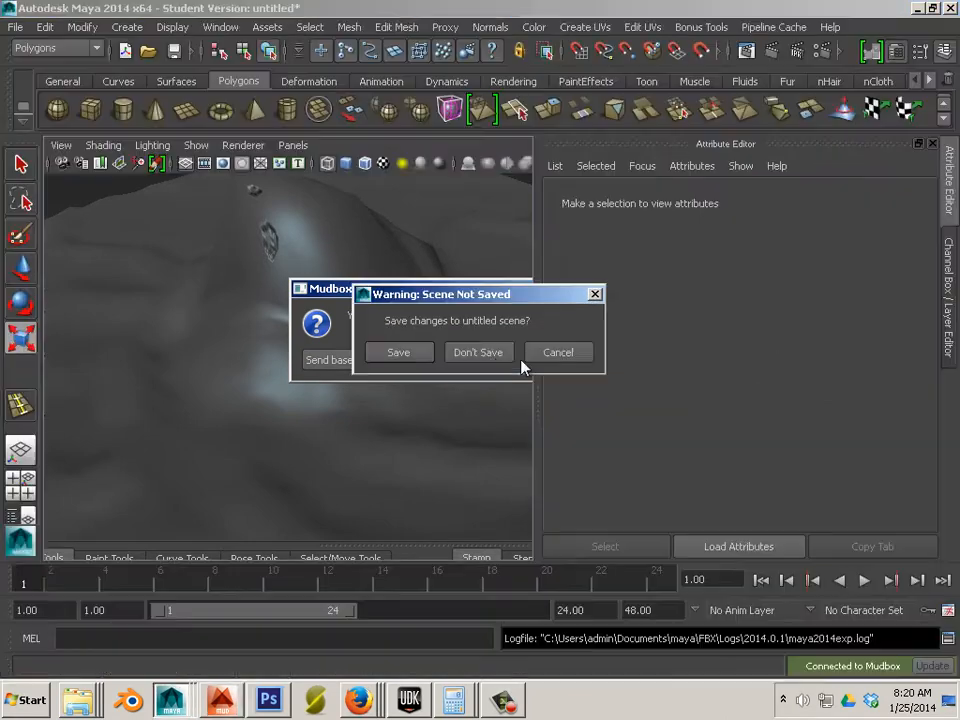
{"action": "left_click", "coordinate": [482, 356]}
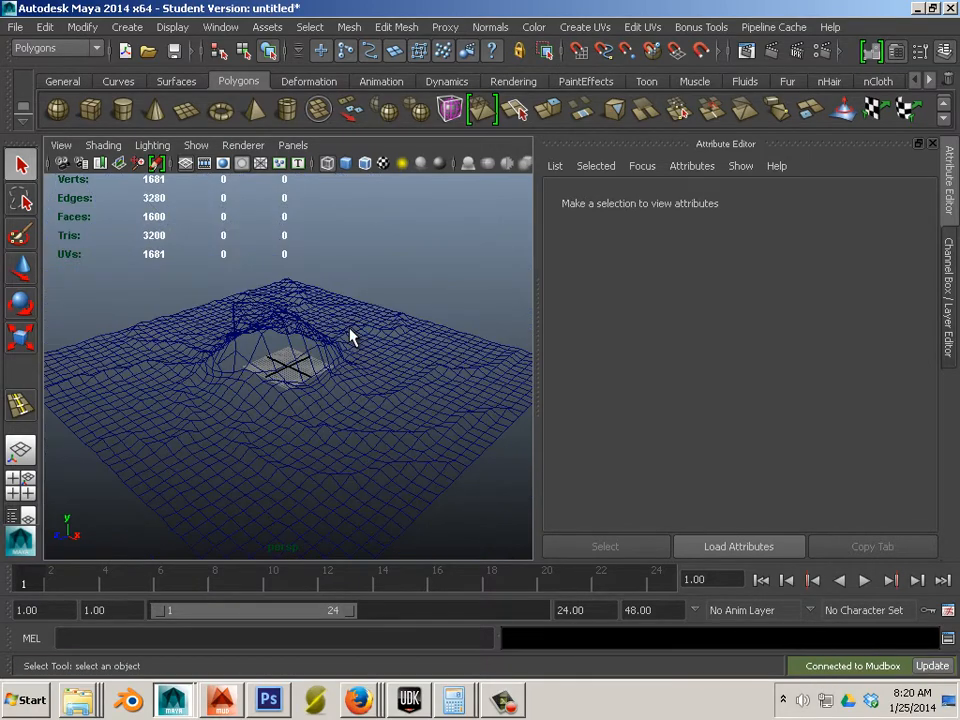
Select the imported terrain plane in Maya, show it shaded with textures and inspect the hill up close
{"action": "left_click", "coordinate": [351, 339]}
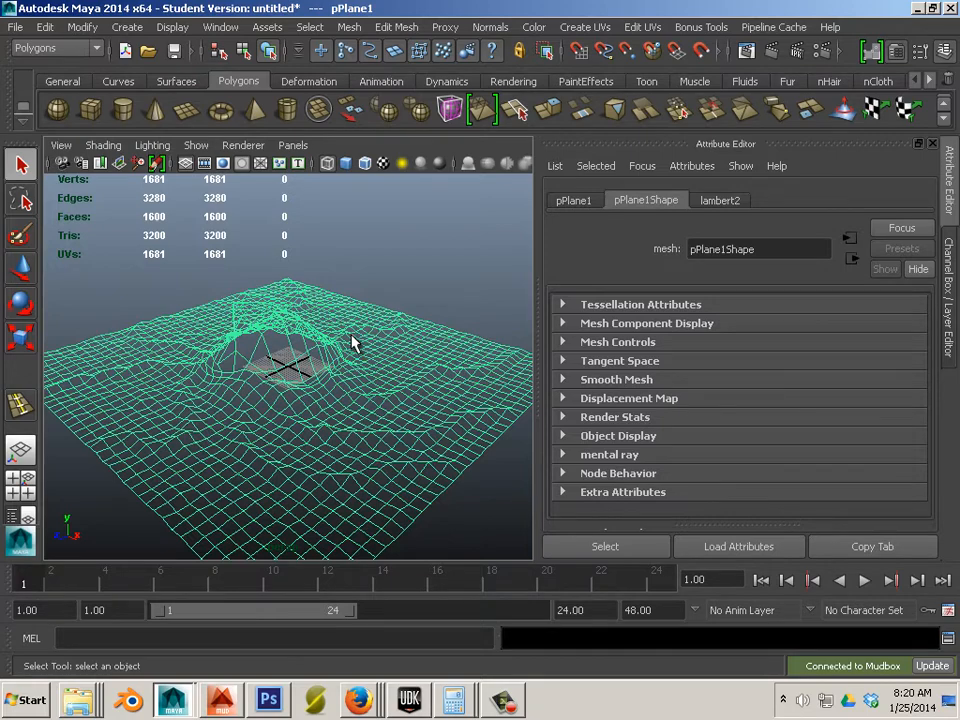
{"action": "key", "text": "6"}
{"action": "scroll", "coordinate": [352, 342], "scroll_direction": "up", "scroll_amount": 3}
{"action": "left_click", "coordinate": [453, 282]}
{"action": "left_click_drag", "start_coordinate": [396, 302], "coordinate": [358, 332], "text": "alt"}
{"action": "left_click", "coordinate": [358, 332]}
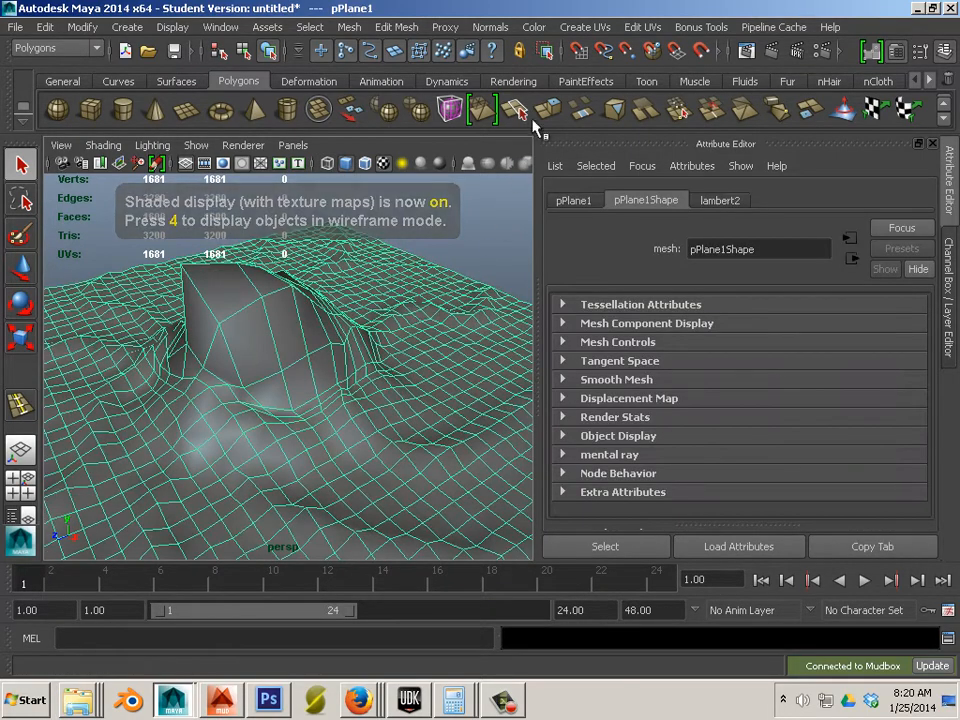
Soften the edges of the terrain plane and check the smoothed surface deselected
{"action": "left_click", "coordinate": [507, 29]}
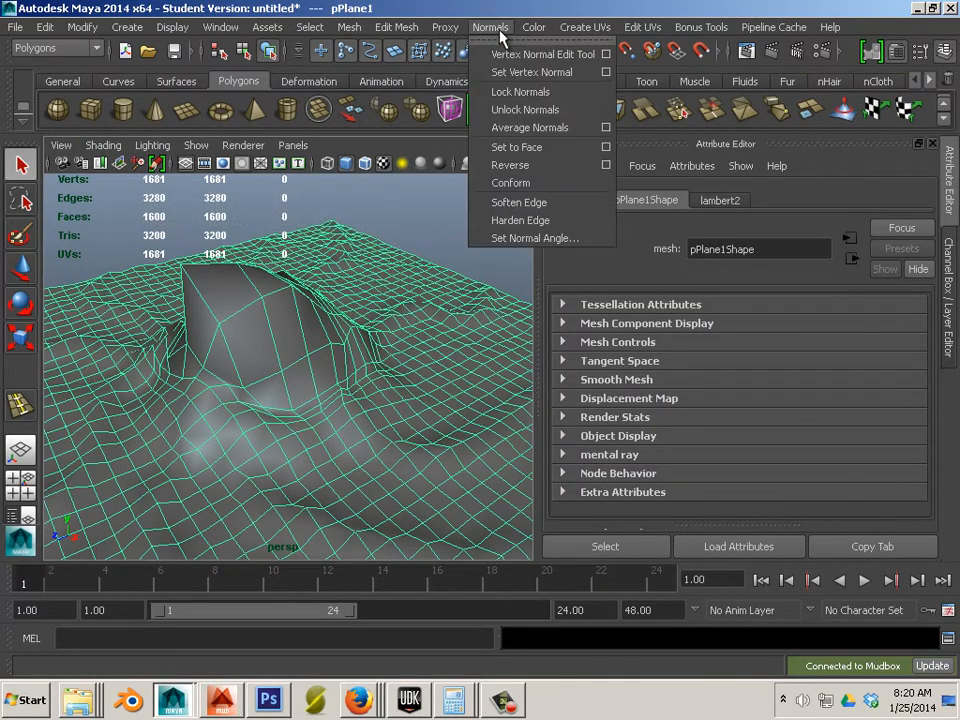
{"action": "left_click", "coordinate": [515, 204]}
{"action": "left_click", "coordinate": [463, 270]}
{"action": "left_click_drag", "start_coordinate": [463, 270], "coordinate": [340, 300], "text": "alt"}
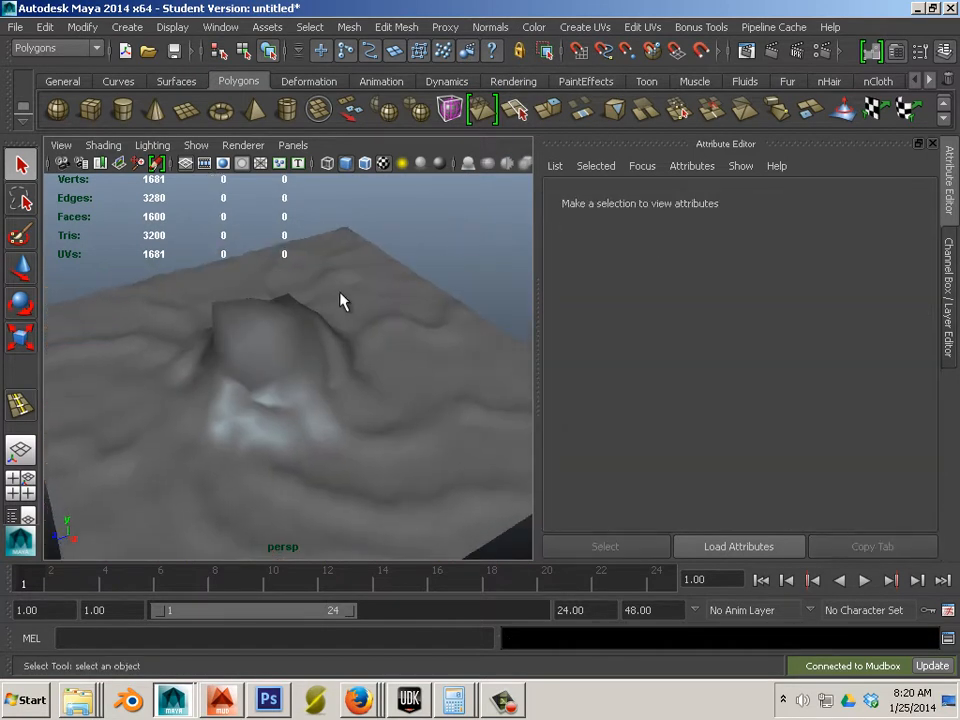
Select the terrain plane, open the Hypershade and select the lambert1 flattened displacement map among its textures
{"action": "left_click", "coordinate": [345, 300]}
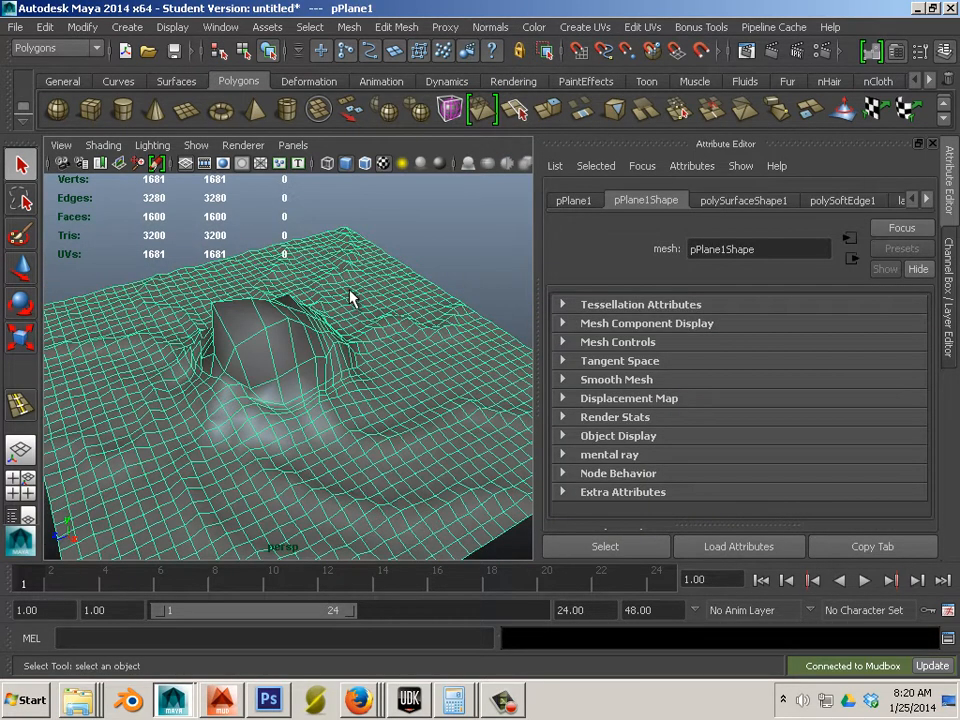
{"action": "left_click", "coordinate": [220, 27]}
{"action": "mouse_move", "coordinate": [232, 80]}
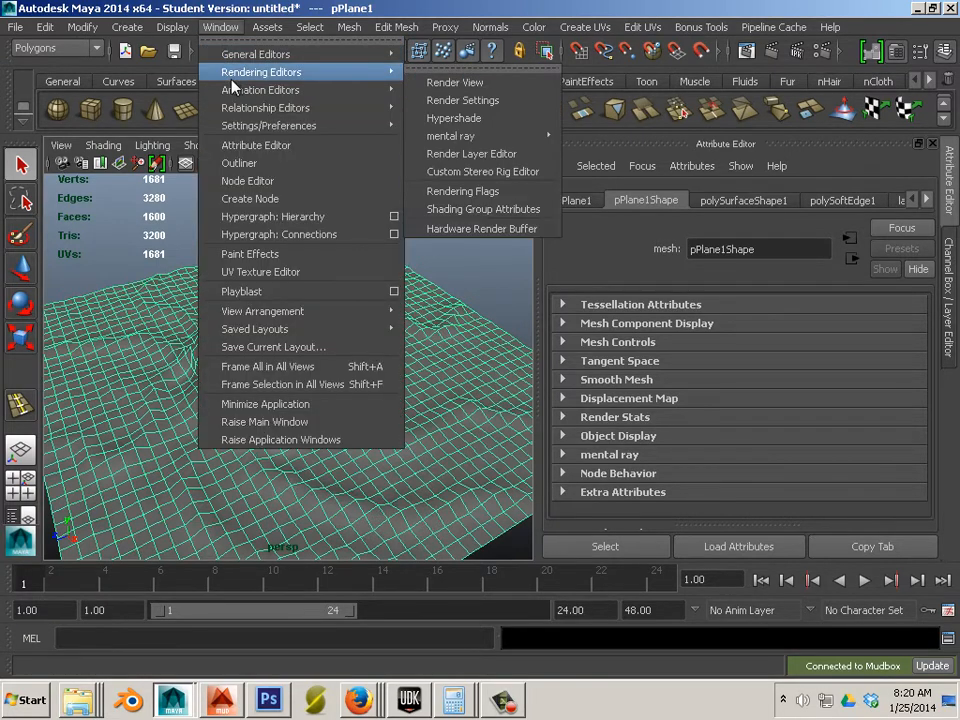
{"action": "left_click", "coordinate": [450, 118]}
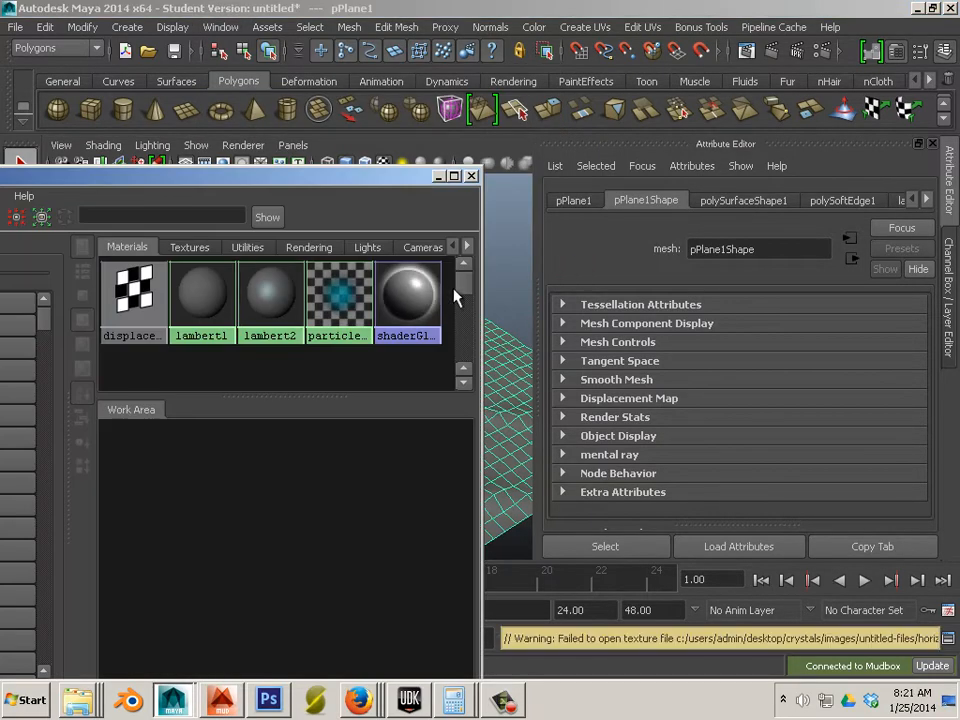
{"action": "left_click_drag", "start_coordinate": [182, 180], "coordinate": [712, 136]}
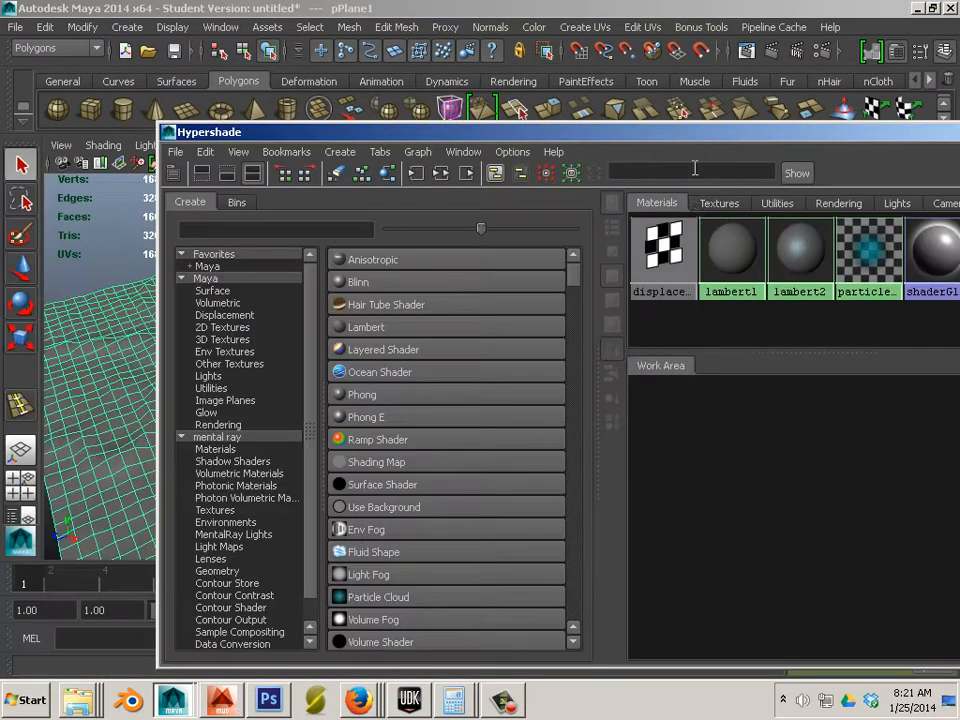
{"action": "left_click", "coordinate": [716, 205]}
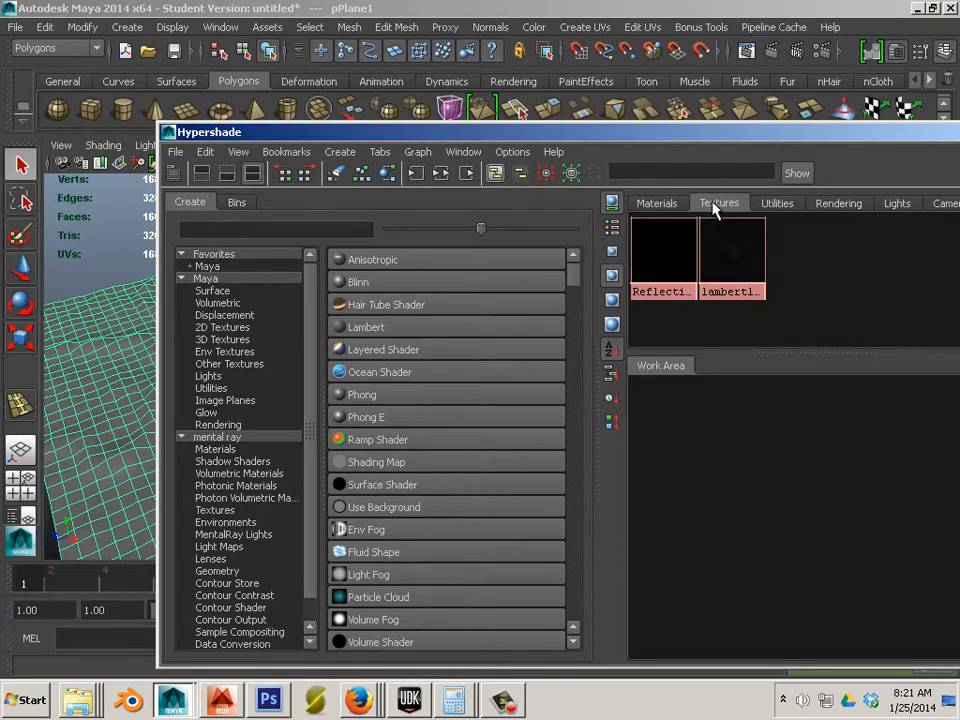
{"action": "left_click", "coordinate": [730, 250]}
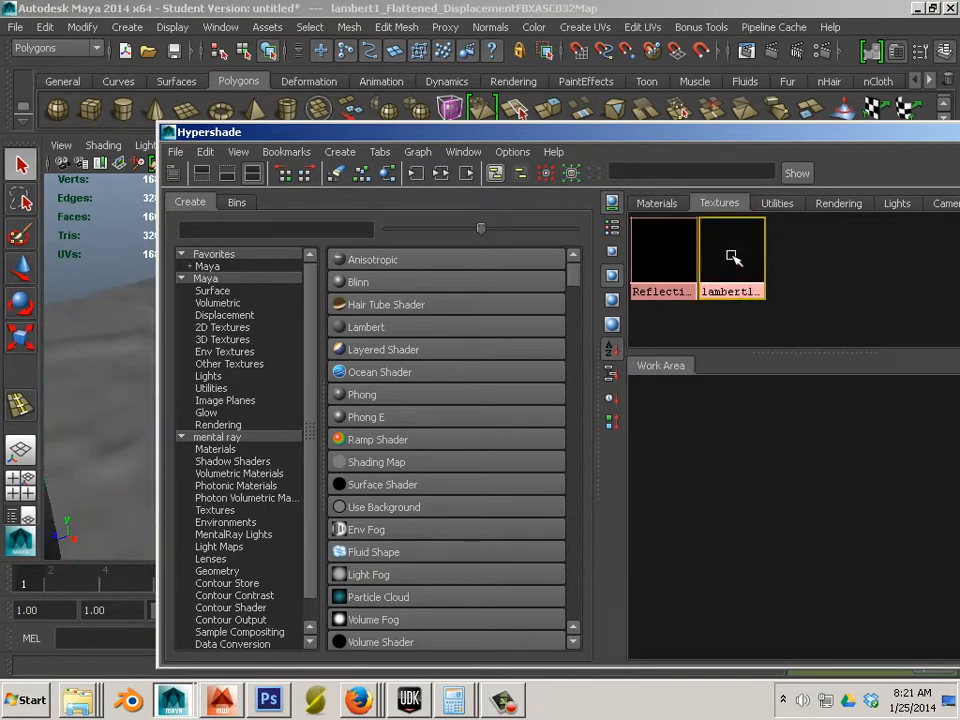
Open the displacement map texture in Photoshop, examine the image and minimize Photoshop
{"action": "right_click_drag", "start_coordinate": [738, 253], "coordinate": [770, 272]}
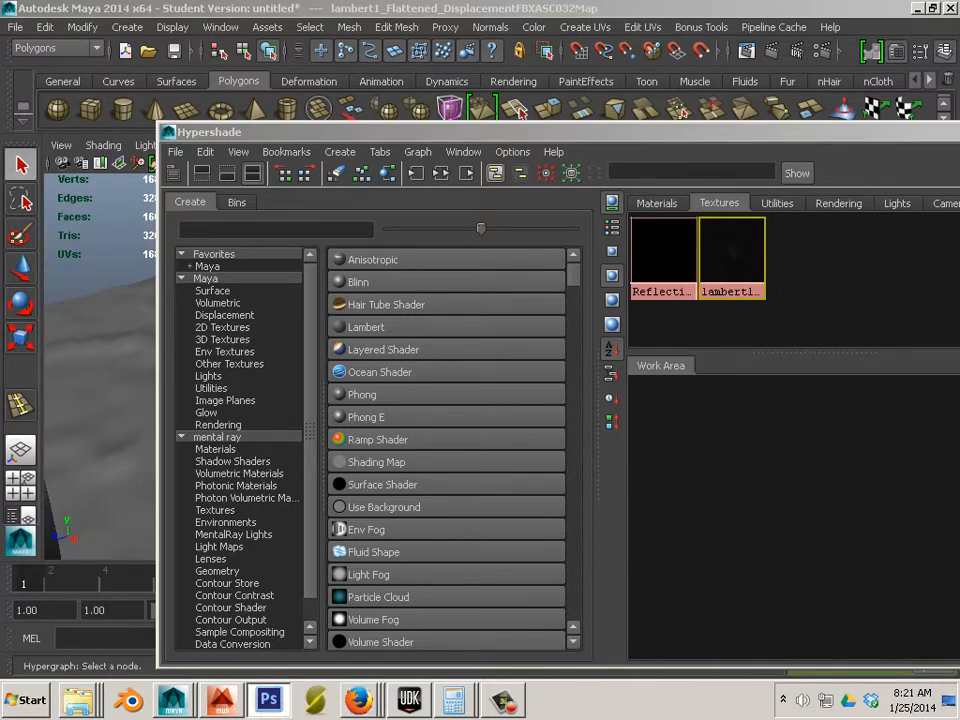
{"action": "left_click_drag", "start_coordinate": [0, 26], "coordinate": [396, 26]}
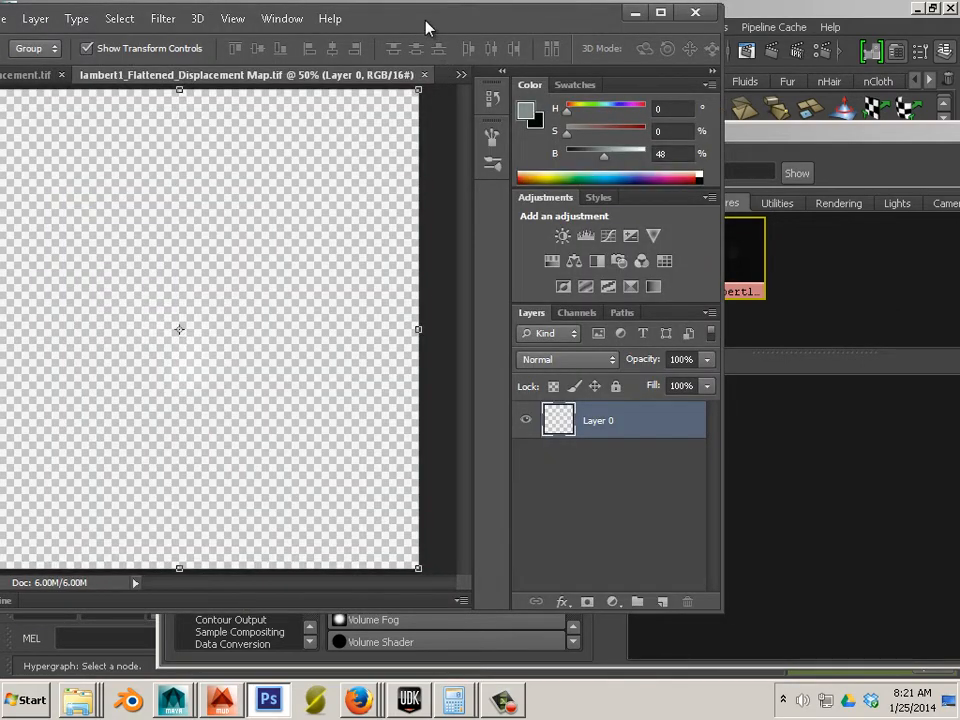
{"action": "left_click", "coordinate": [634, 13]}
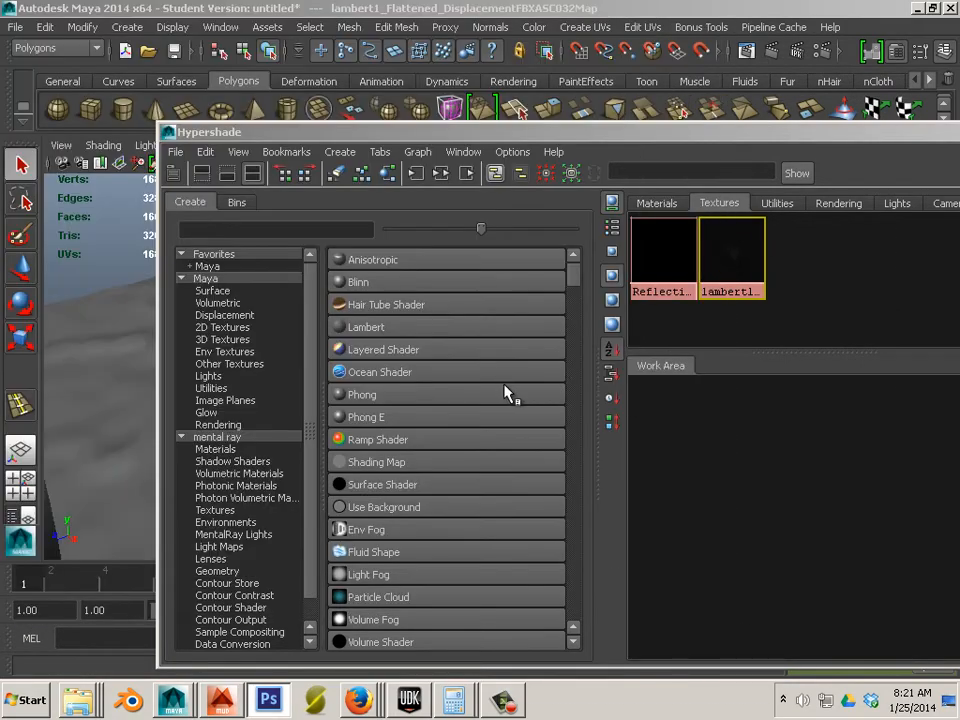
Select the lambert2 material in the Hypershade and graph its shading network in the work area
{"action": "left_click", "coordinate": [657, 203]}
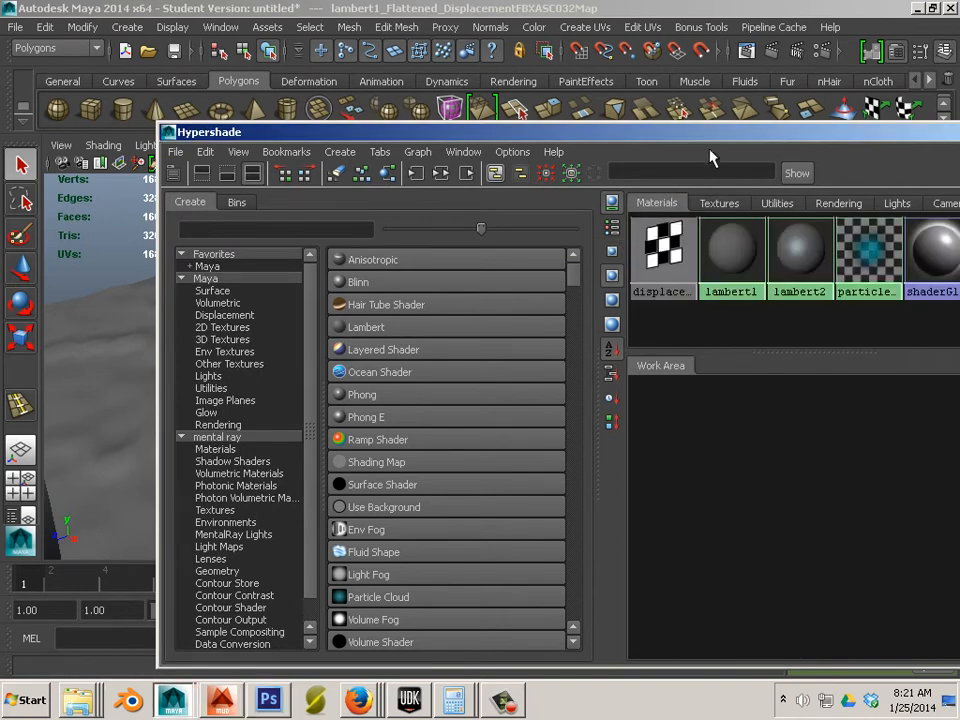
{"action": "left_click_drag", "start_coordinate": [724, 140], "coordinate": [564, 128]}
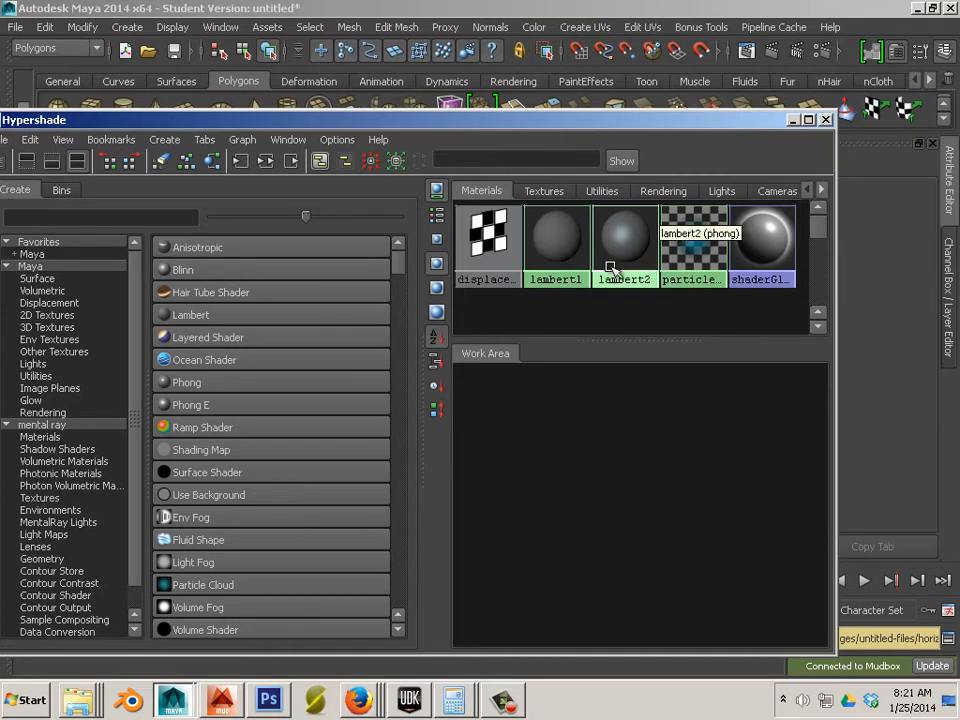
{"action": "left_click", "coordinate": [611, 225]}
{"action": "left_click_drag", "start_coordinate": [674, 126], "coordinate": [561, 410]}
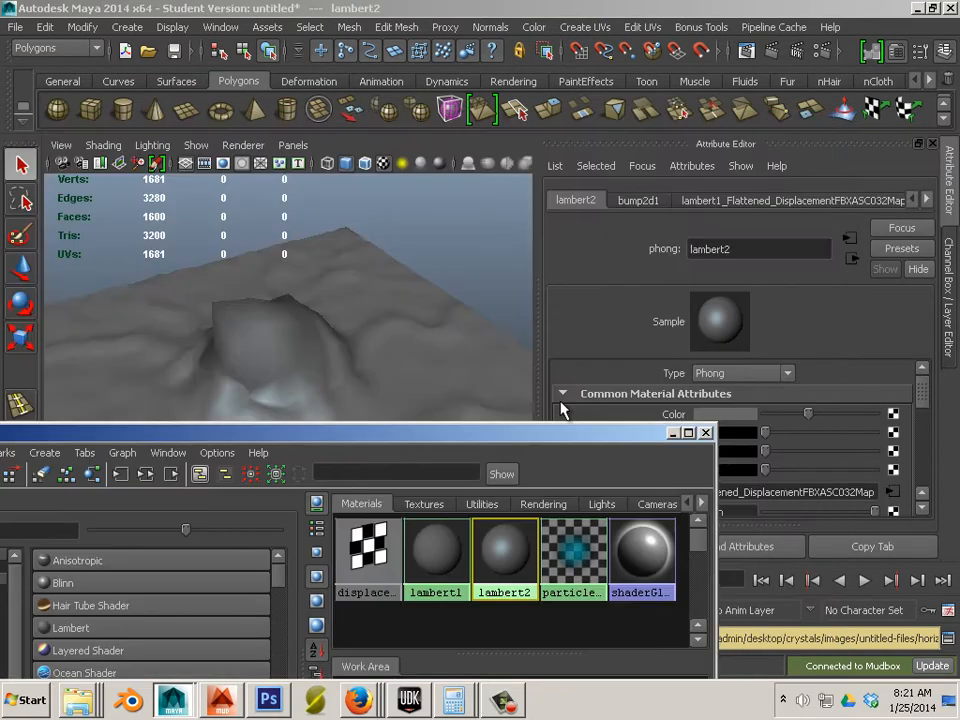
{"action": "left_click", "coordinate": [433, 346]}
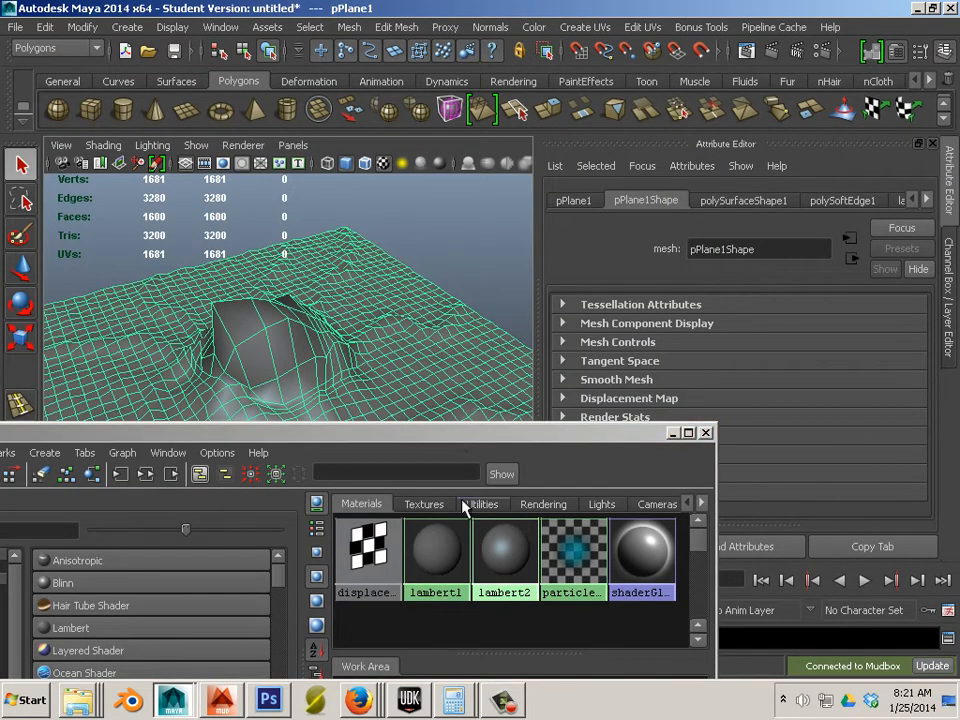
{"action": "left_click", "coordinate": [505, 550]}
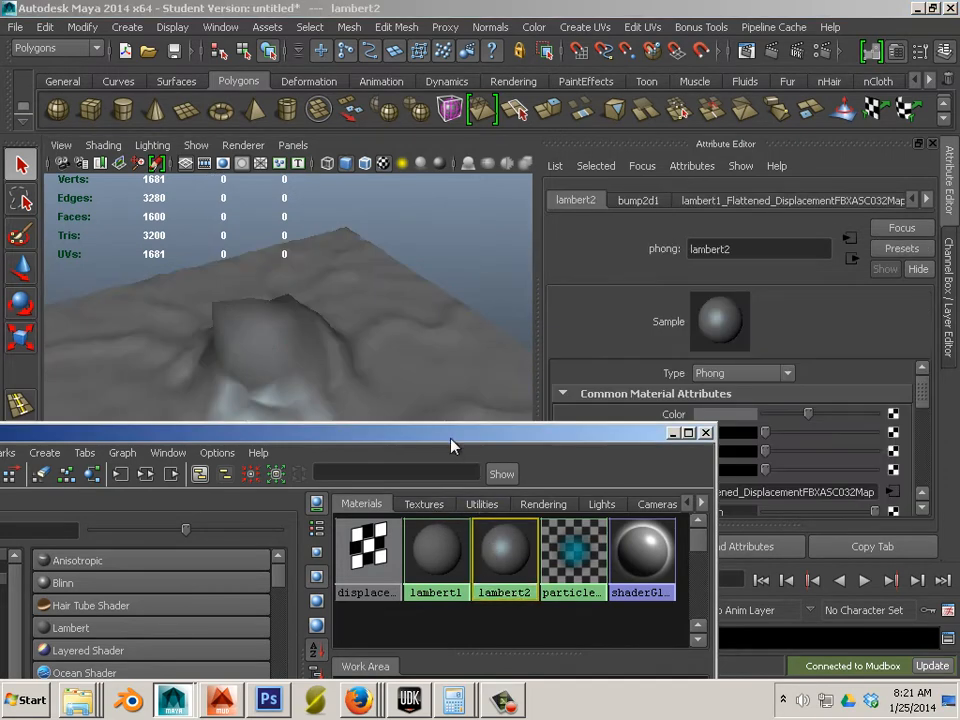
{"action": "left_click_drag", "start_coordinate": [450, 436], "coordinate": [401, 242]}
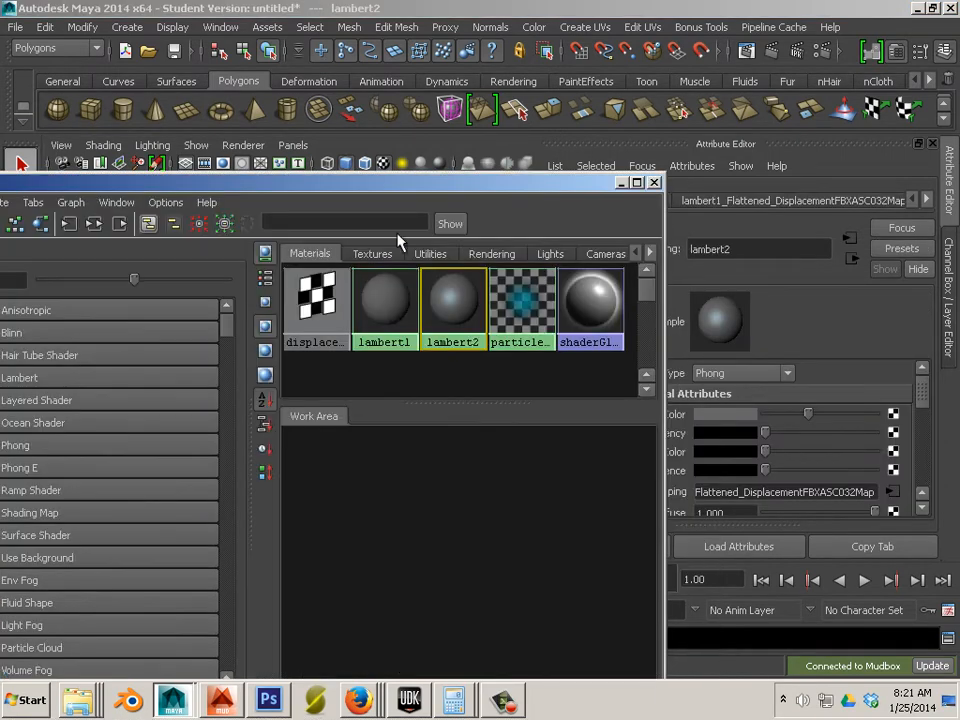
{"action": "left_click", "coordinate": [94, 224]}
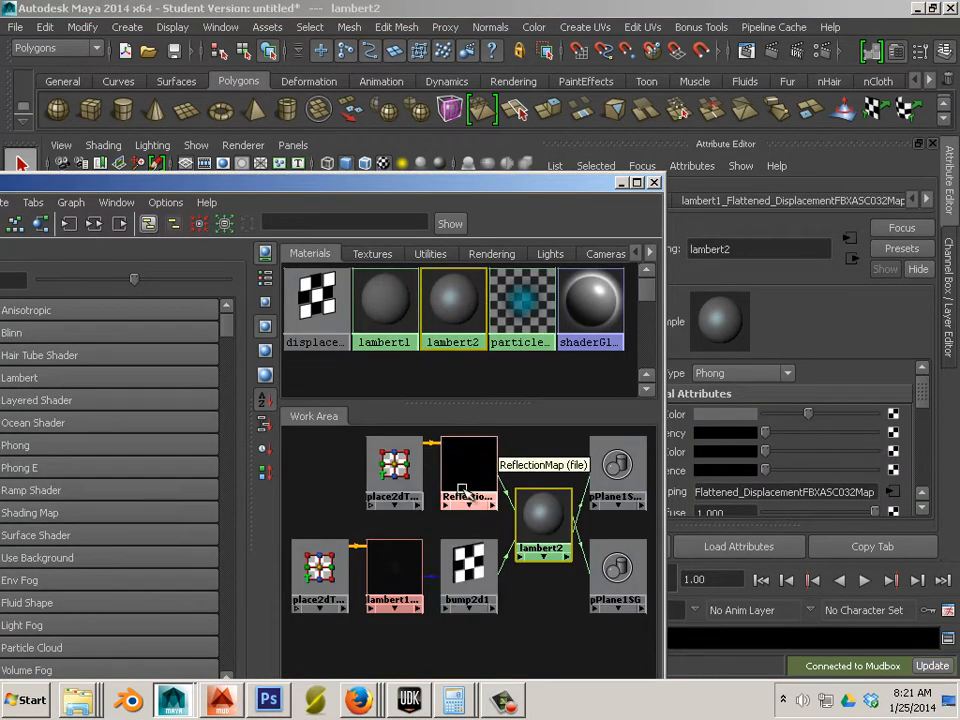
Examine the displacement texture, the bump2d1 node and displacementShader1 to see how the map is connected
{"action": "left_click", "coordinate": [455, 570]}
{"action": "left_click", "coordinate": [390, 570]}
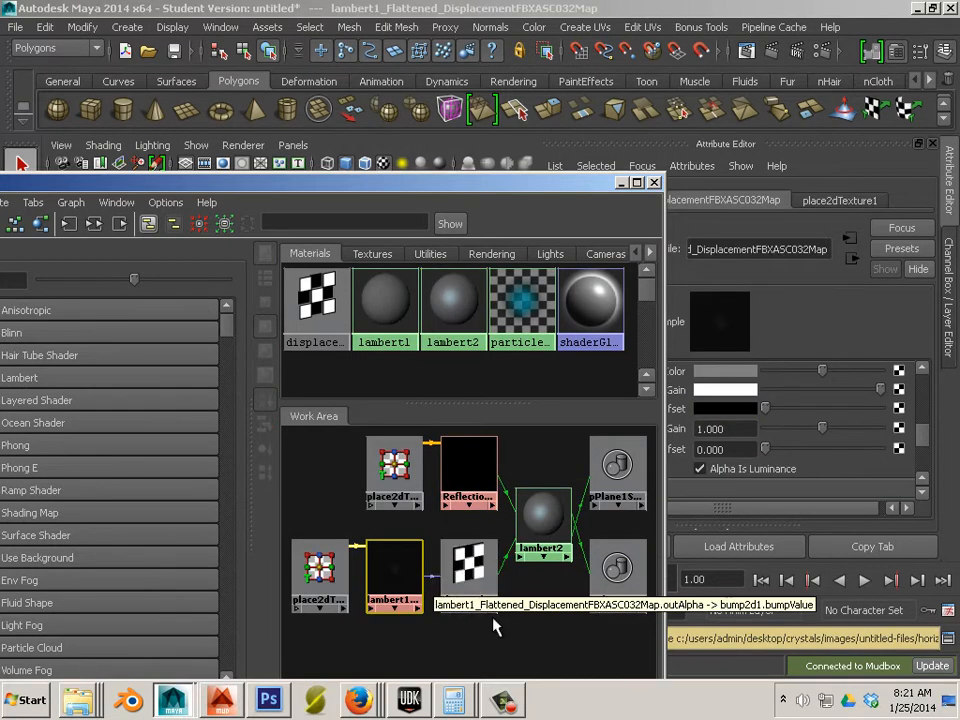
{"action": "mouse_move", "coordinate": [465, 577]}
{"action": "left_mouse_down"}
{"action": "mouse_move", "coordinate": [478, 625]}
{"action": "mouse_move", "coordinate": [476, 570]}
{"action": "left_mouse_up"}
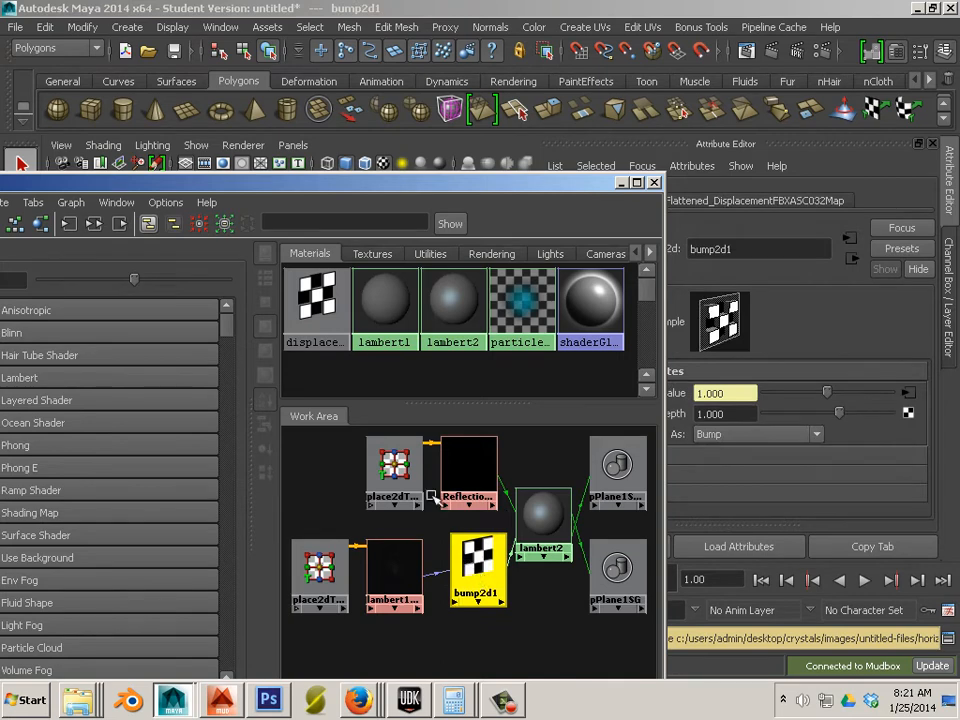
{"action": "left_click", "coordinate": [316, 318]}
{"action": "left_click_drag", "start_coordinate": [476, 568], "coordinate": [464, 581]}
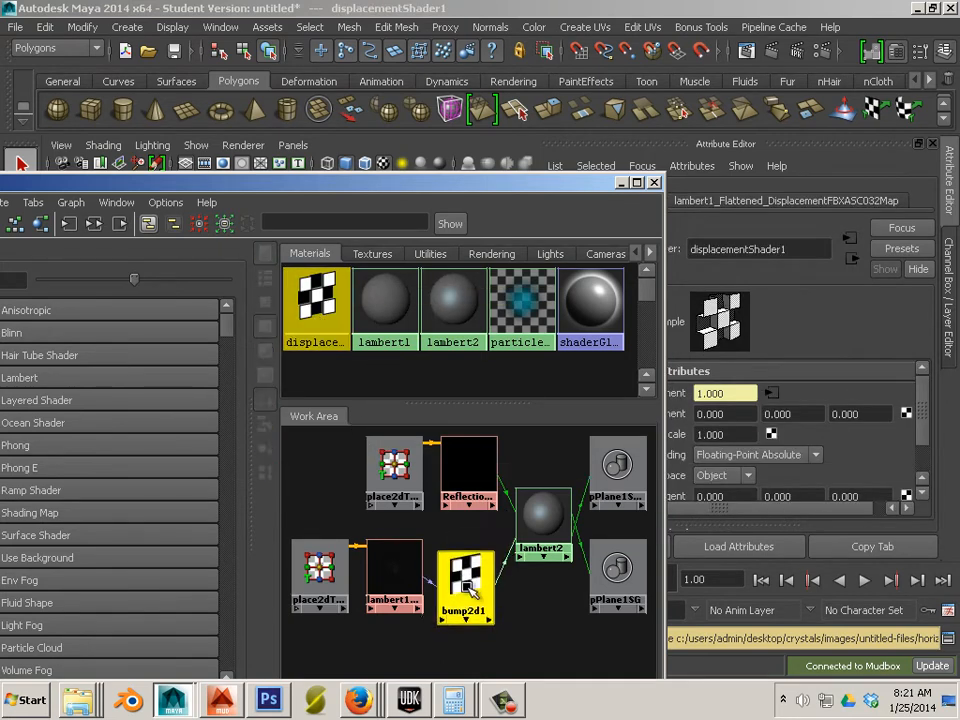
Switch to Mudbox and reopen the saved texture map extraction "My Extraction Operation 1"
{"action": "key", "text": "alt+Tab"}
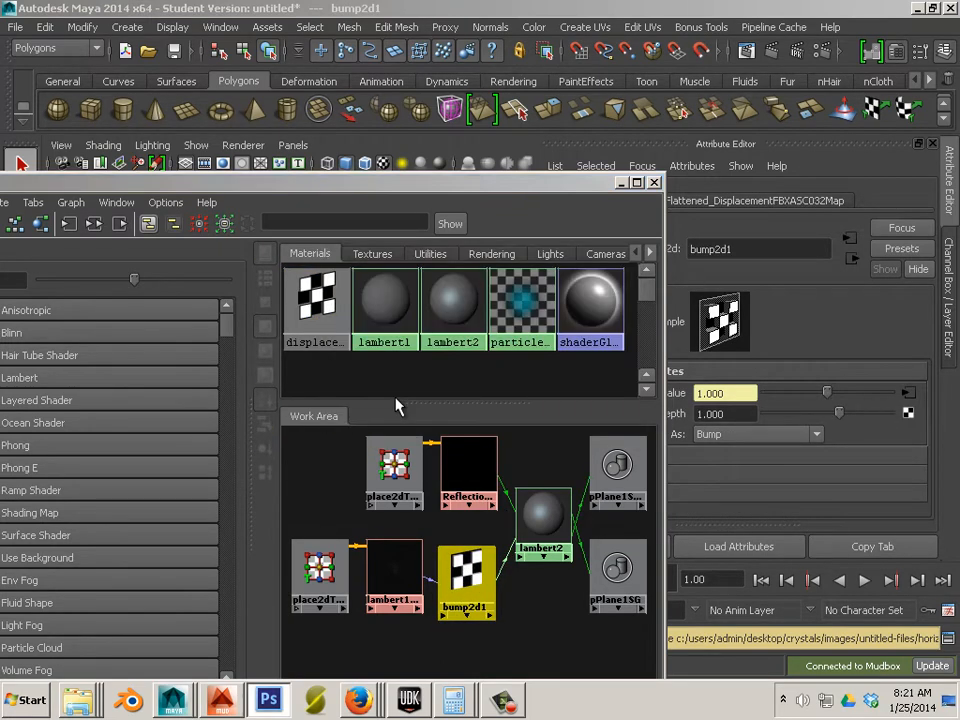
{"action": "key", "text": "alt+Tab"}
{"action": "key", "text": "alt+Tab"}
{"action": "key", "text": "alt+Tab"}
{"action": "key", "text": "alt+Tab"}
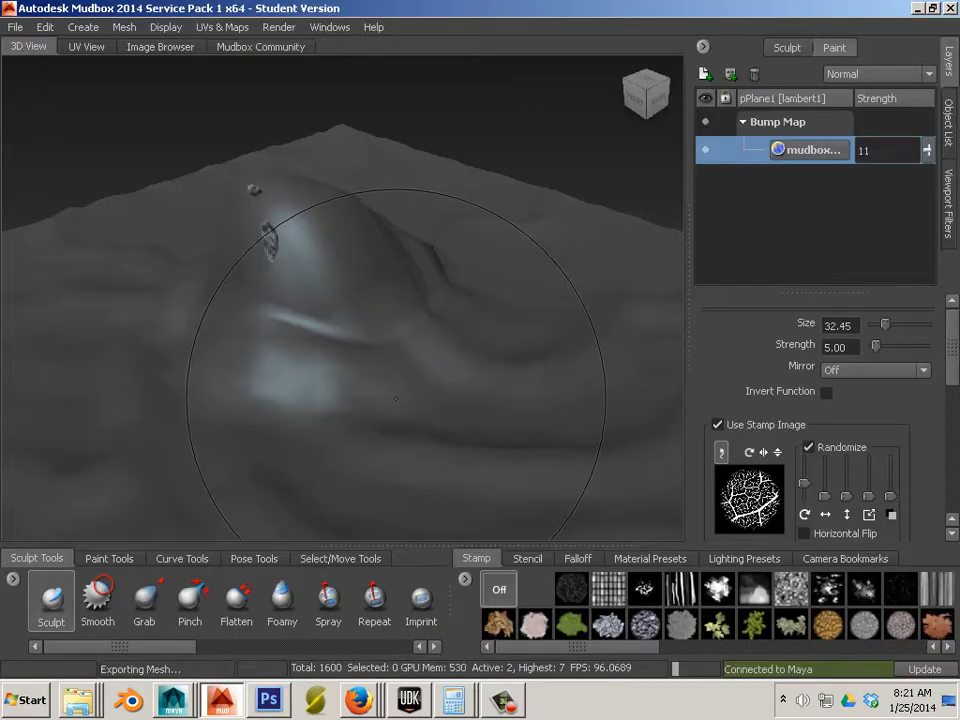
{"action": "left_click", "coordinate": [224, 28]}
{"action": "mouse_move", "coordinate": [265, 138]}
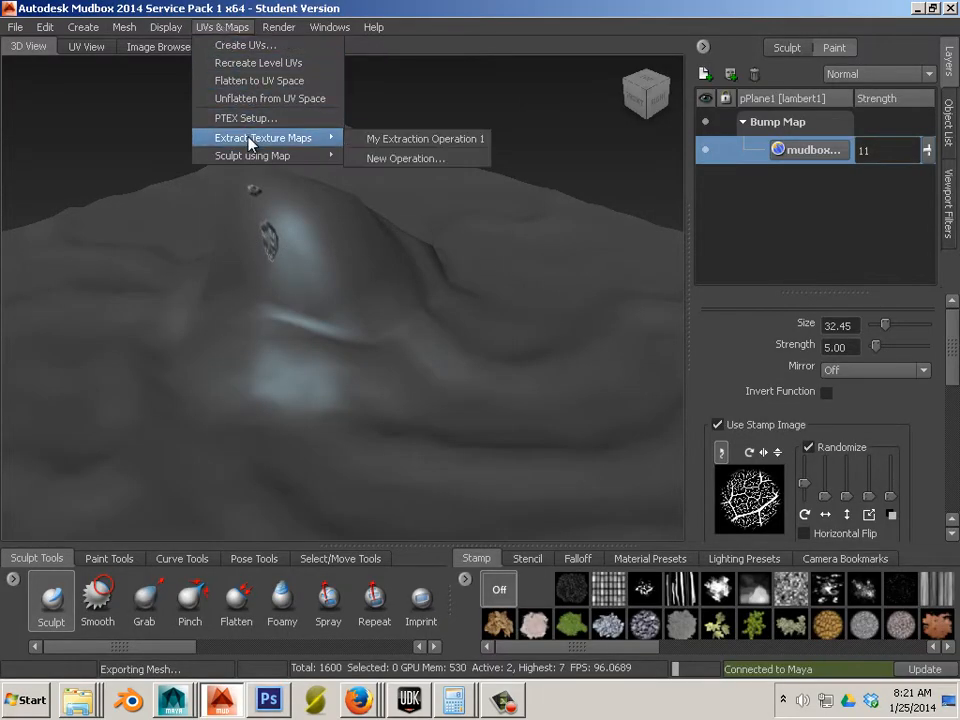
{"action": "left_click", "coordinate": [393, 142]}
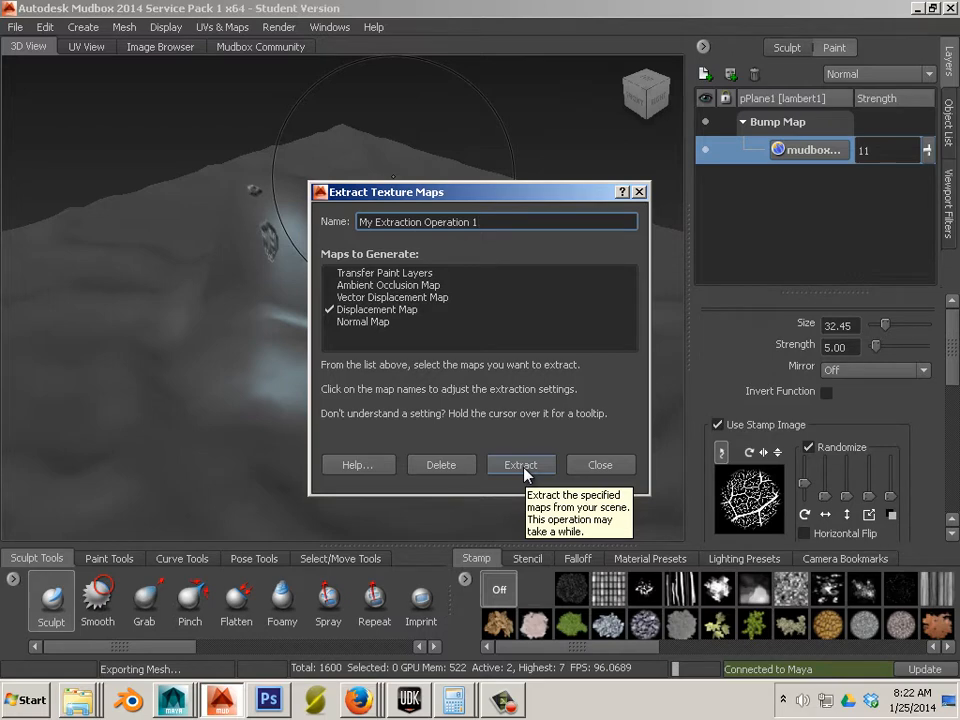
Delete the saved extraction operation and set up a new texture map extraction that generates a displacement map
{"action": "left_click", "coordinate": [450, 466]}
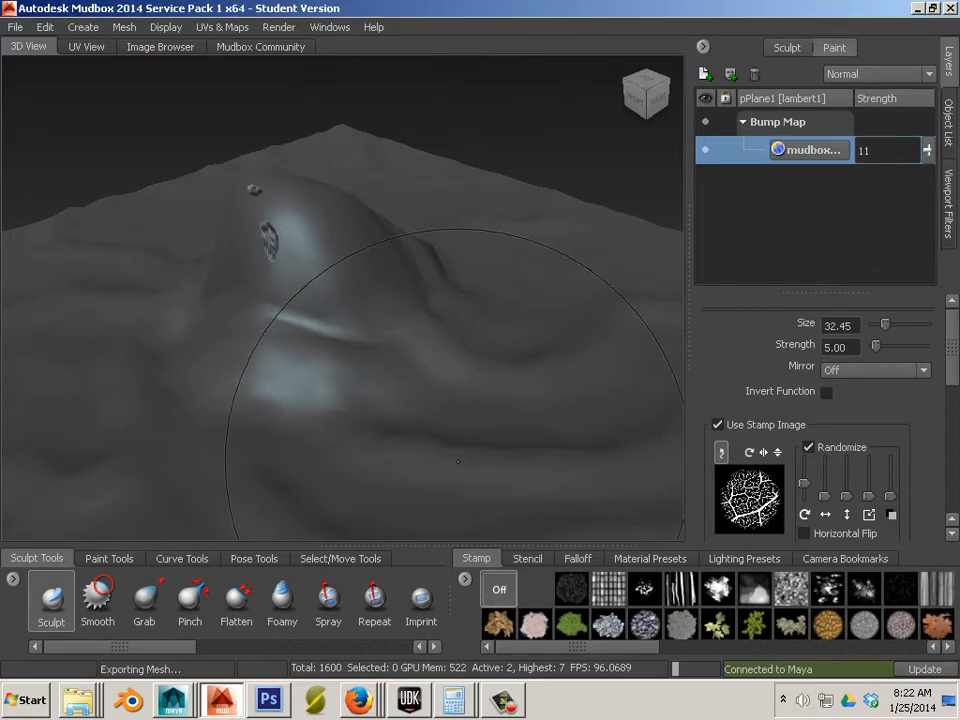
{"action": "left_click", "coordinate": [220, 27]}
{"action": "mouse_move", "coordinate": [268, 142]}
{"action": "left_click", "coordinate": [385, 139]}
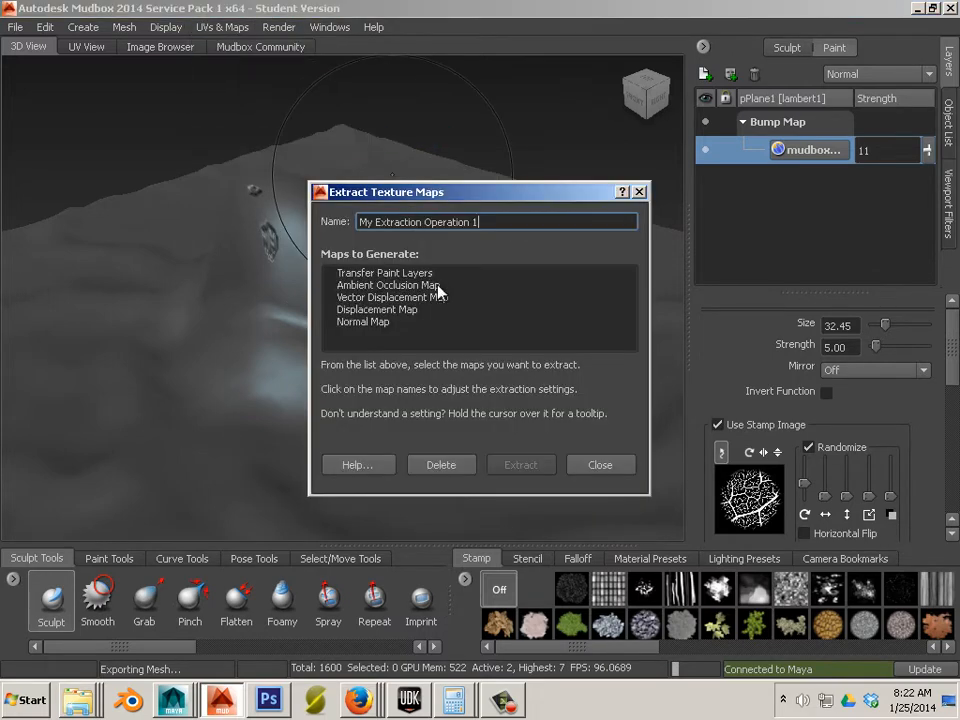
{"action": "left_click", "coordinate": [407, 312]}
{"action": "scroll", "coordinate": [541, 384], "scroll_direction": "down", "scroll_amount": 5}
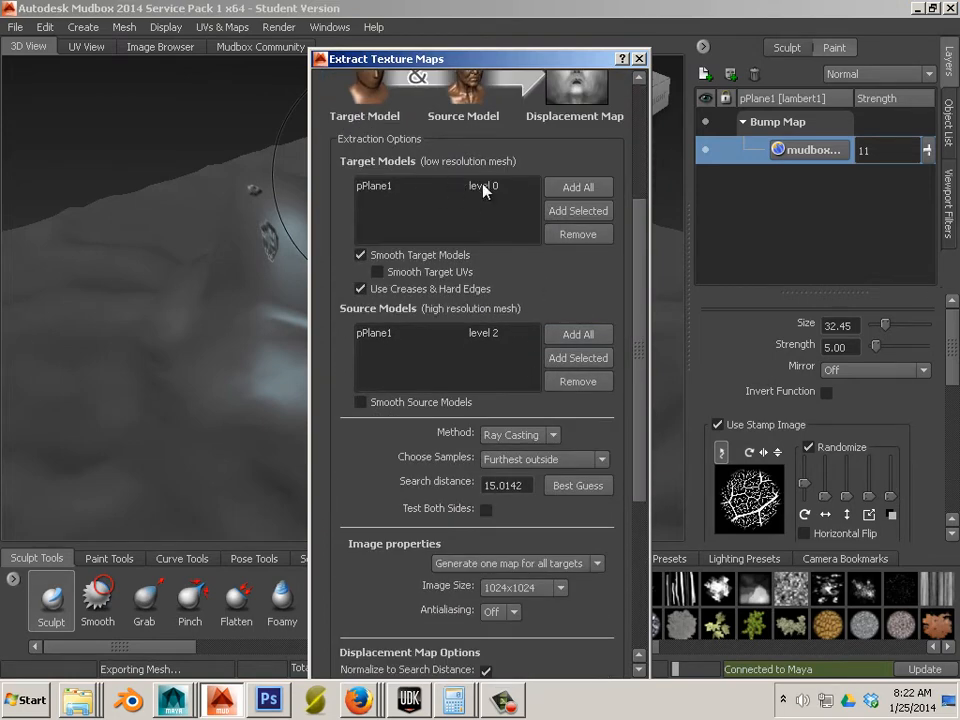
Find pPlane1 and its levels in the object list and try to add the selected mesh as source model
{"action": "left_click", "coordinate": [568, 334]}
{"action": "left_click", "coordinate": [480, 349]}
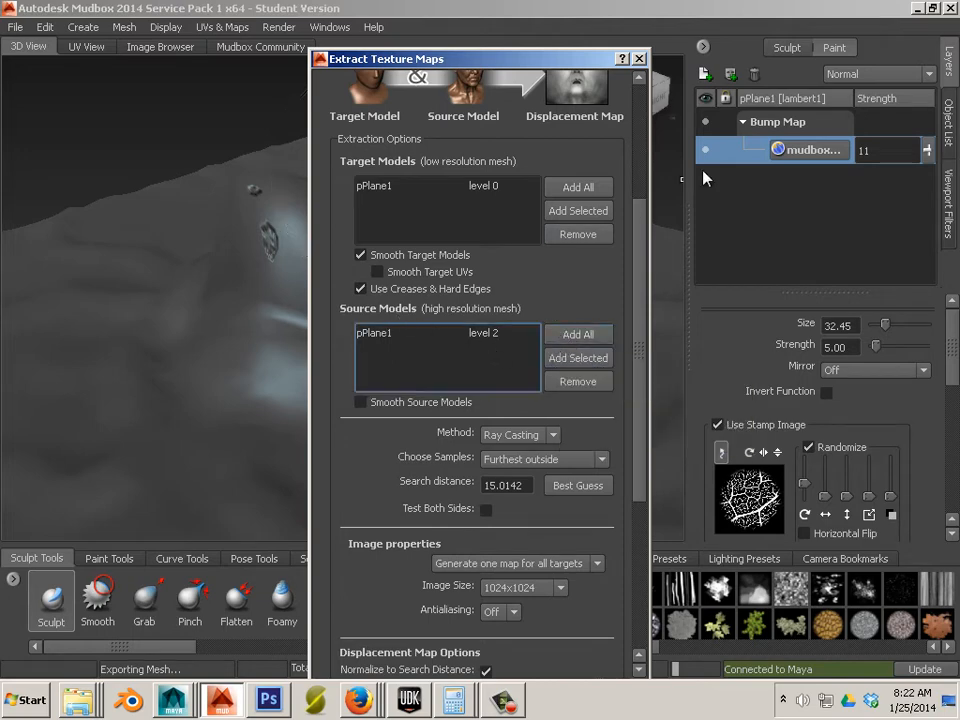
{"action": "left_click", "coordinate": [950, 130]}
{"action": "scroll", "coordinate": [860, 185], "scroll_direction": "down", "scroll_amount": 1}
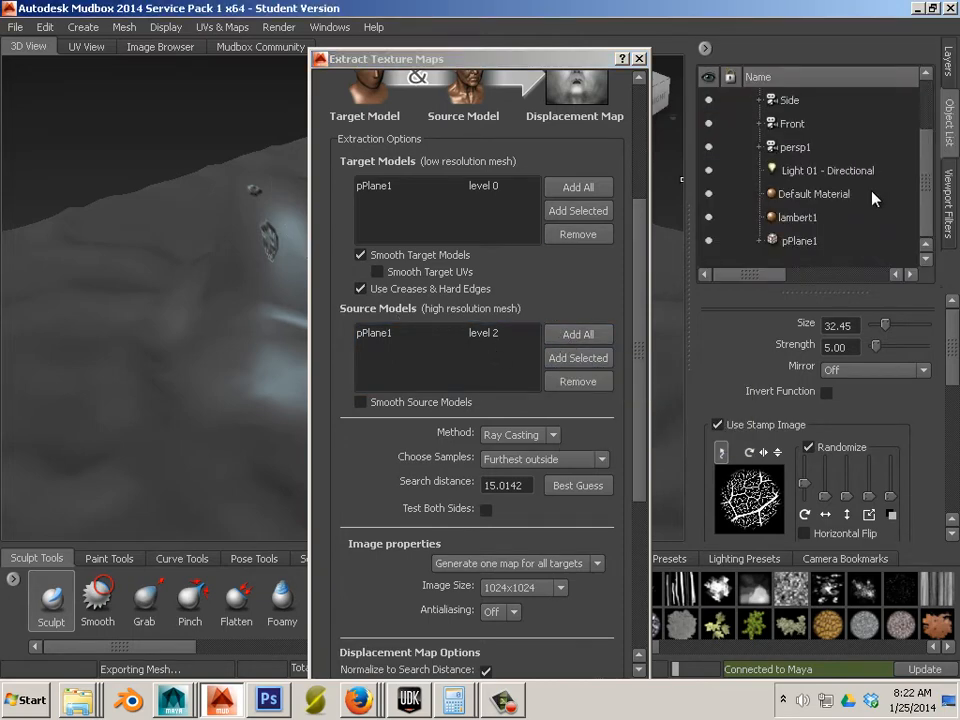
{"action": "left_click", "coordinate": [800, 242]}
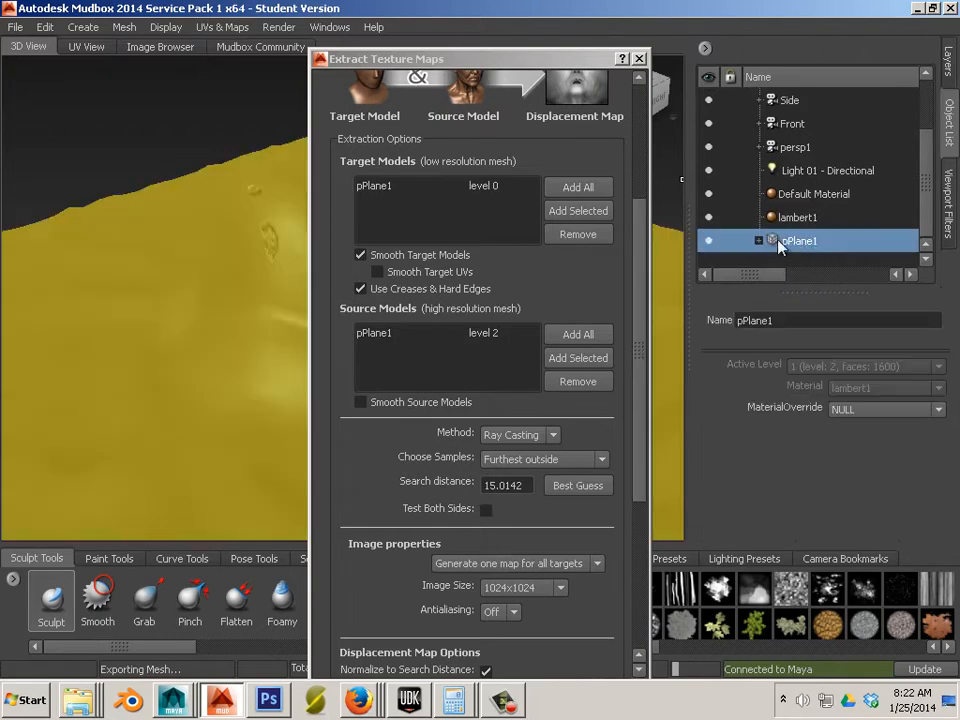
{"action": "left_click", "coordinate": [760, 241]}
{"action": "scroll", "coordinate": [765, 229], "scroll_direction": "down", "scroll_amount": 1}
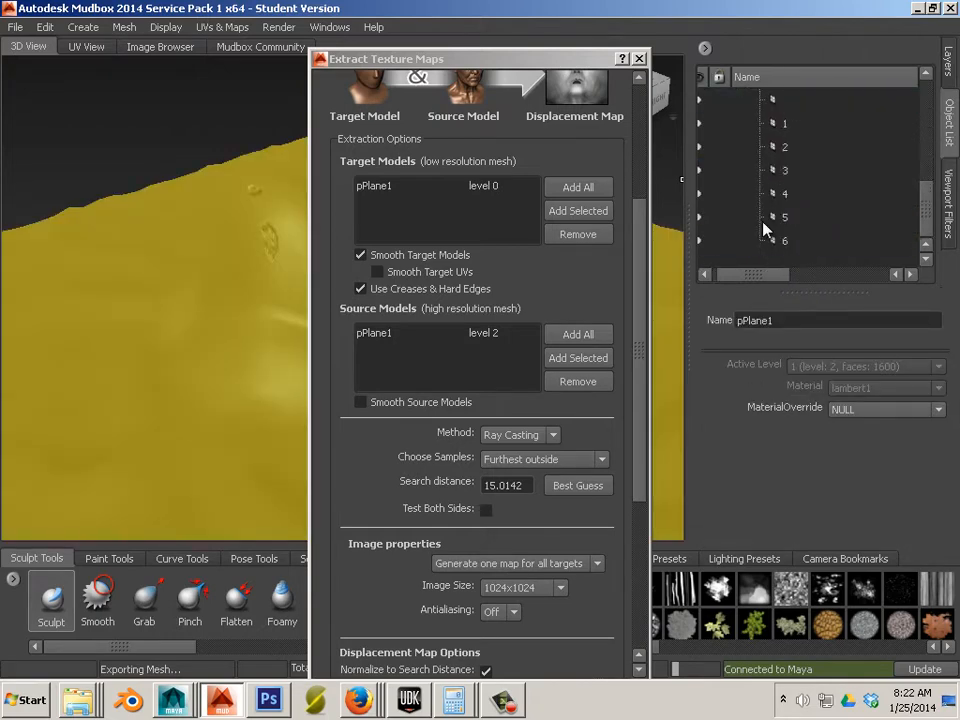
{"action": "scroll", "coordinate": [778, 246], "scroll_direction": "up", "scroll_amount": 2}
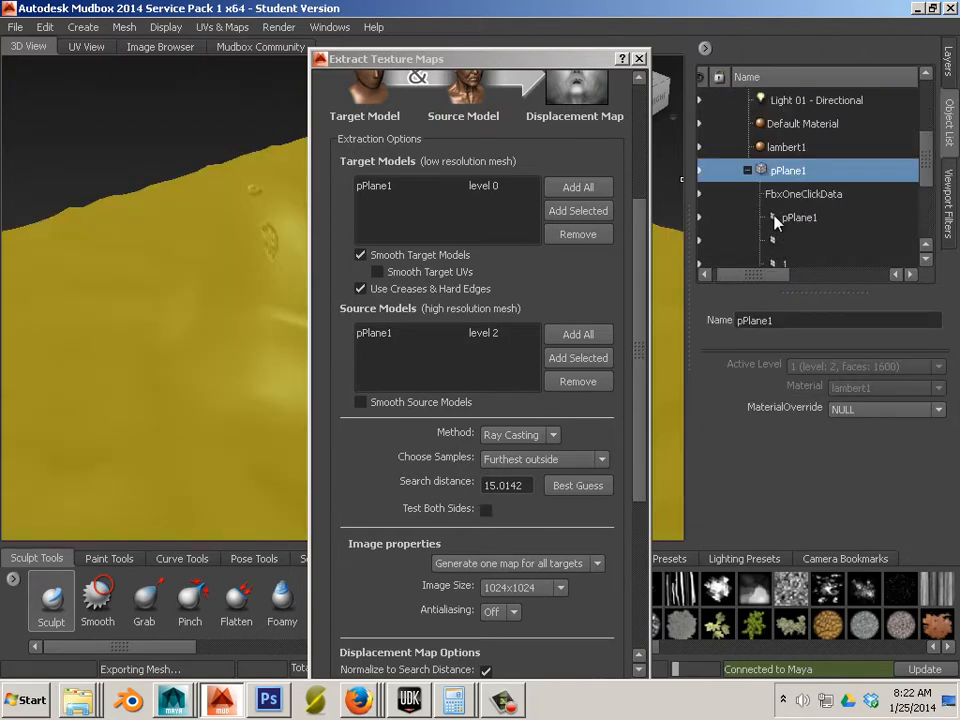
{"action": "left_click", "coordinate": [598, 360]}
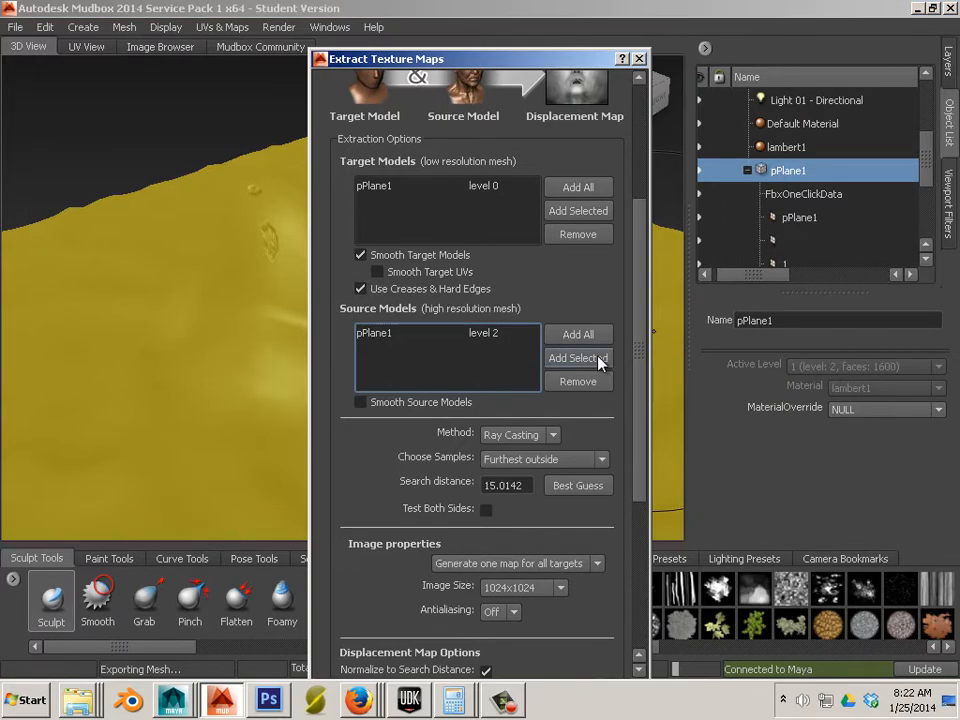
Set the source model pPlane1 to level 7 and the target model pPlane1 to level 2
{"action": "left_click", "coordinate": [520, 336]}
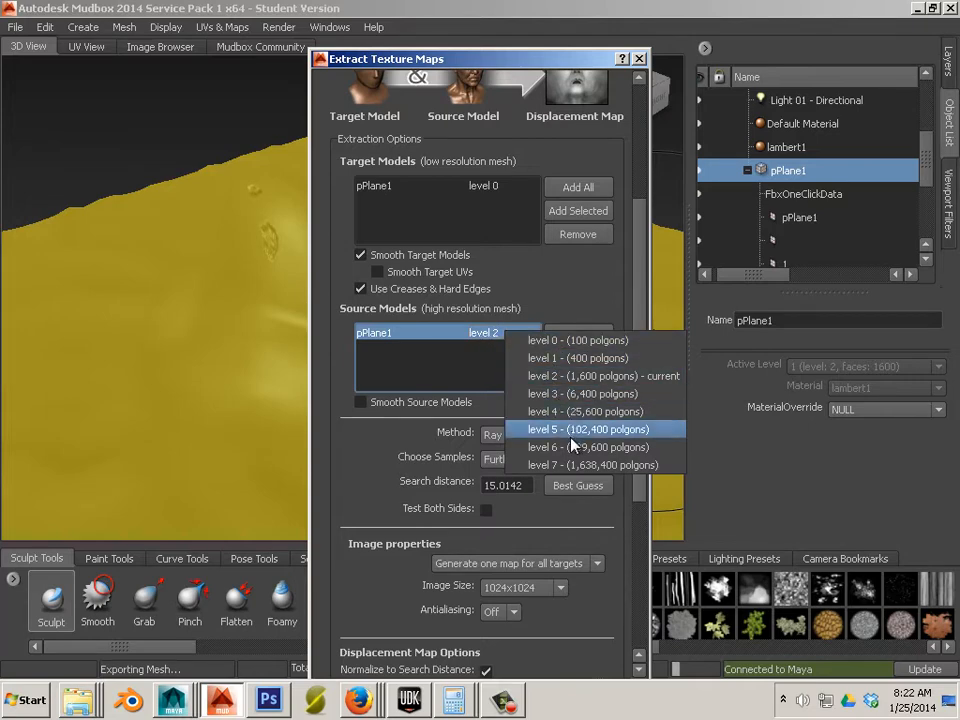
{"action": "left_click", "coordinate": [595, 465]}
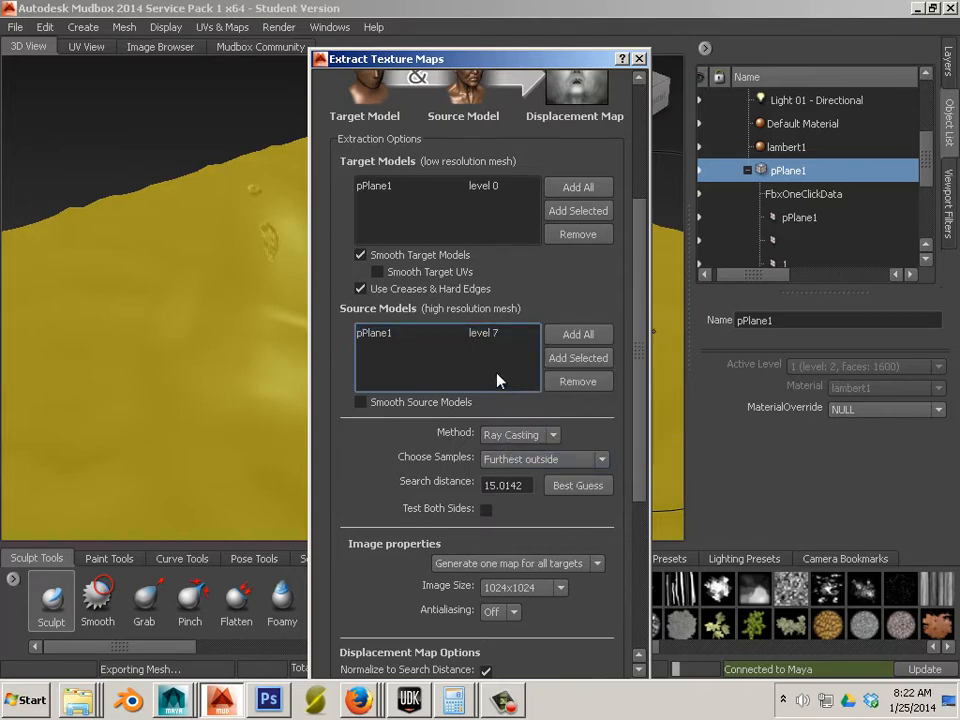
{"action": "left_click", "coordinate": [489, 193]}
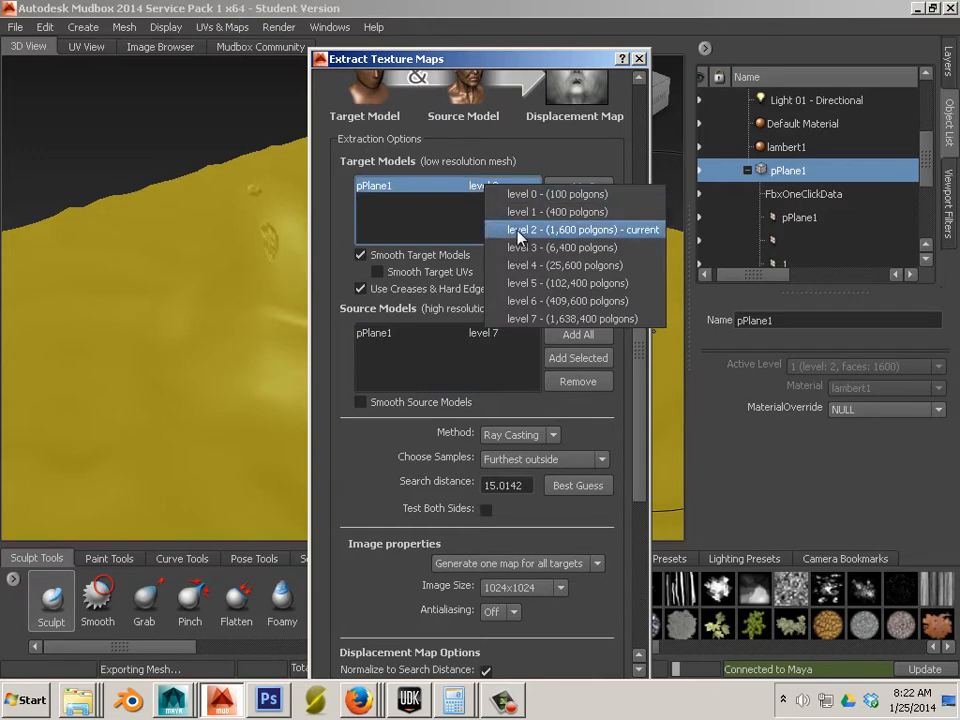
{"action": "left_click", "coordinate": [519, 233]}
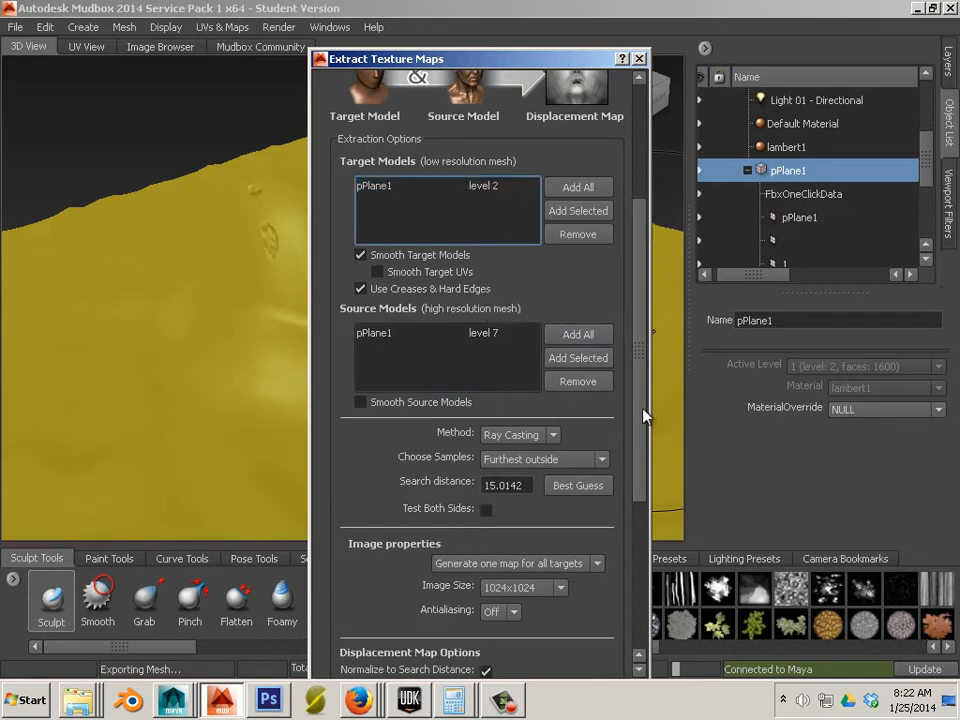
Change the displacement map extraction method to Subdivision
{"action": "scroll", "coordinate": [640, 416], "scroll_direction": "down", "scroll_amount": 5}
{"action": "left_click", "coordinate": [544, 200]}
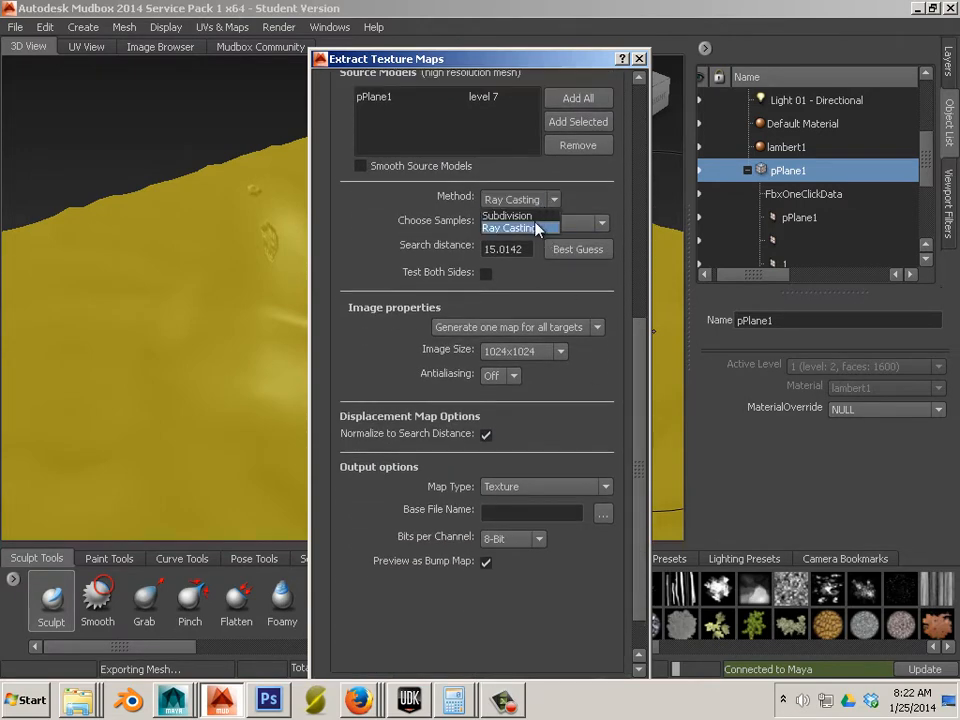
{"action": "left_click", "coordinate": [530, 216]}
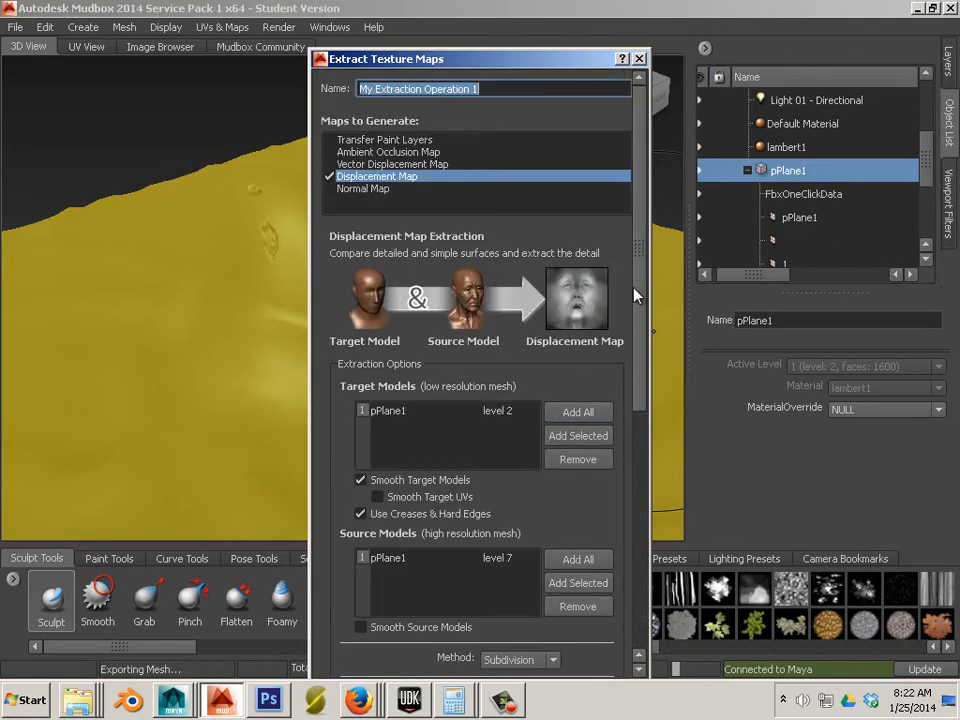
Set the base file to nm_example_2 as TIFF [16 bit Integer, RGBA] in Unit4 Texture, replacing the existing file
{"action": "scroll", "coordinate": [636, 295], "scroll_direction": "down", "scroll_amount": 9}
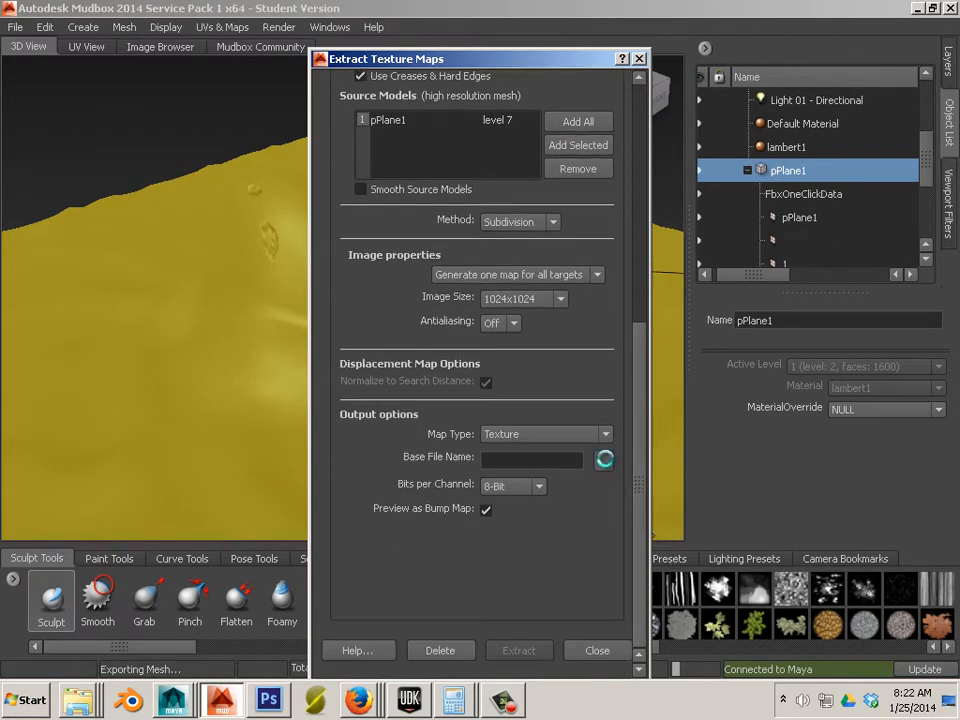
{"action": "left_click", "coordinate": [604, 459]}
{"action": "left_click", "coordinate": [269, 395]}
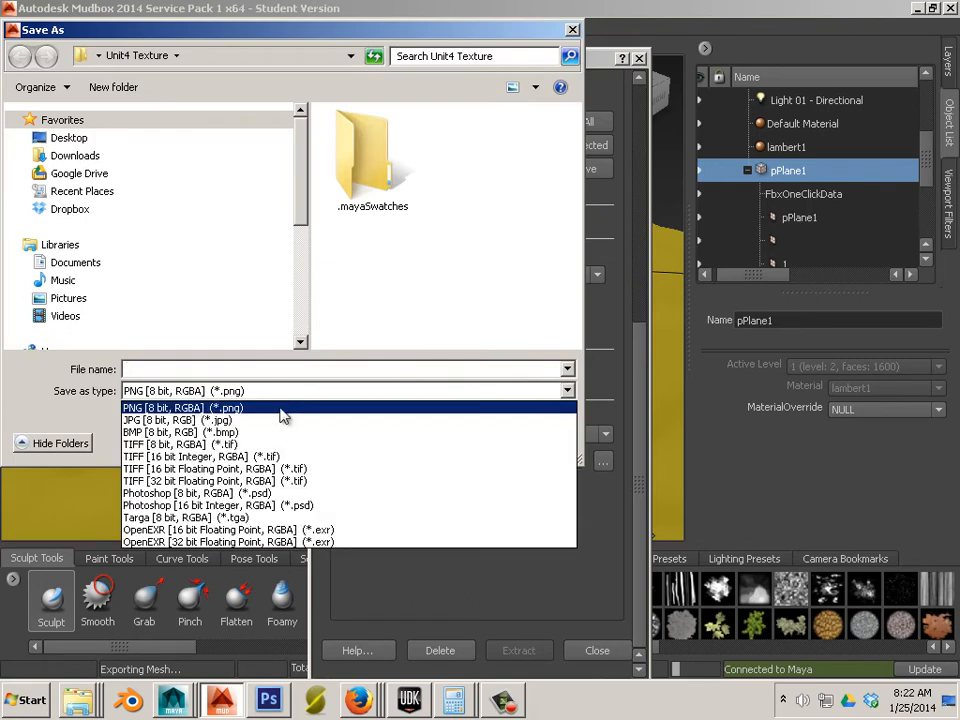
{"action": "left_click", "coordinate": [272, 456]}
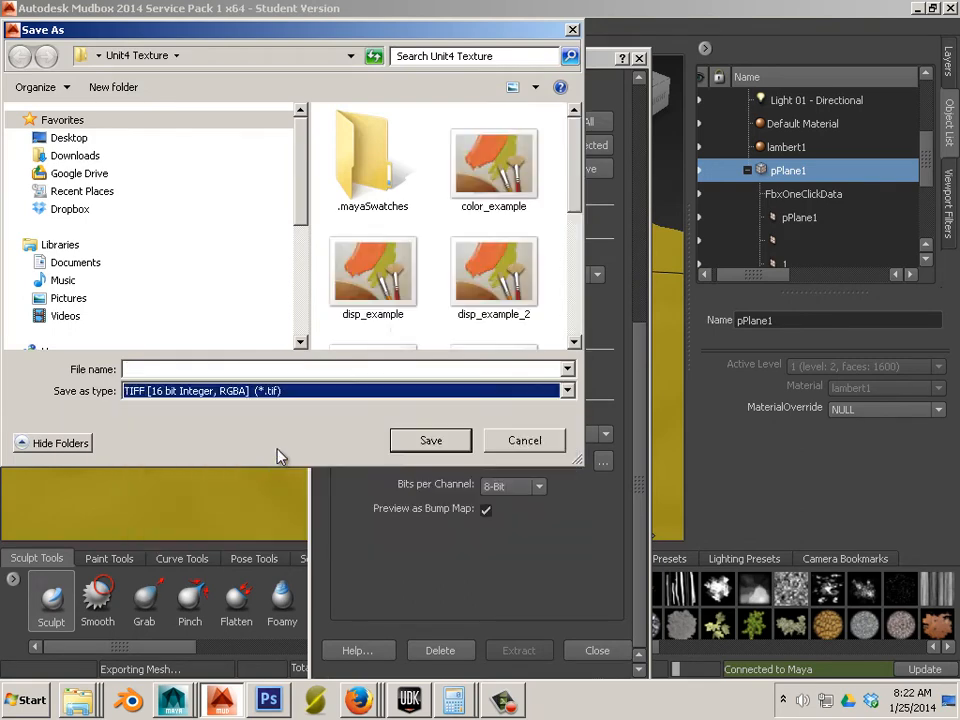
{"action": "left_click_drag", "start_coordinate": [572, 208], "coordinate": [572, 330]}
{"action": "left_click", "coordinate": [375, 300]}
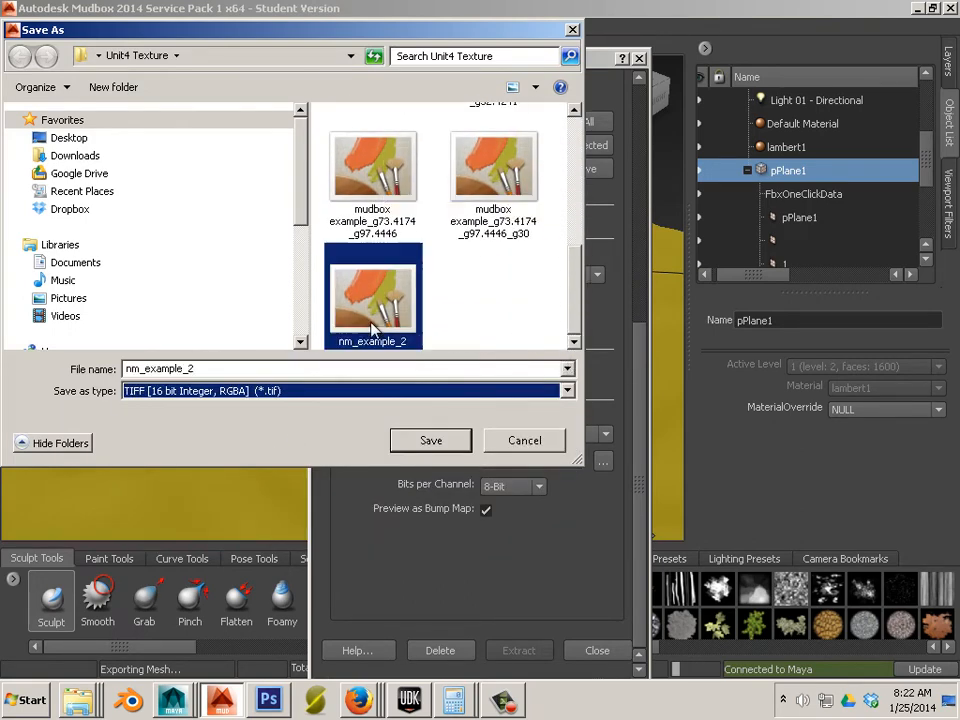
{"action": "left_click", "coordinate": [428, 442]}
{"action": "left_click", "coordinate": [536, 349]}
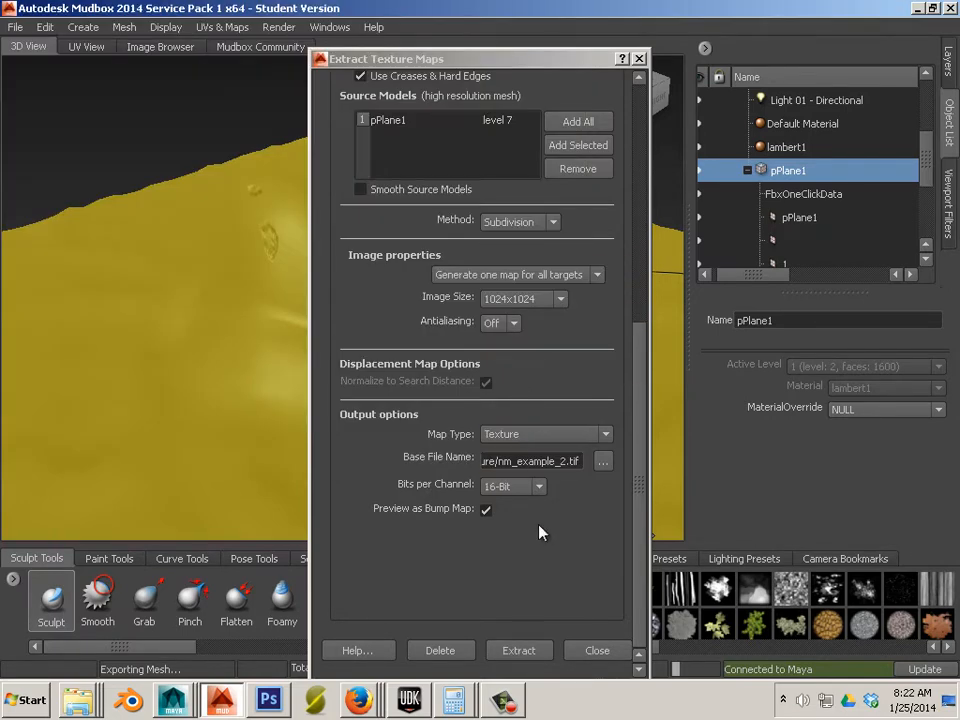
Extract the displacement map and move the extraction results window aside to uncover the terrain
{"action": "left_click", "coordinate": [510, 648]}
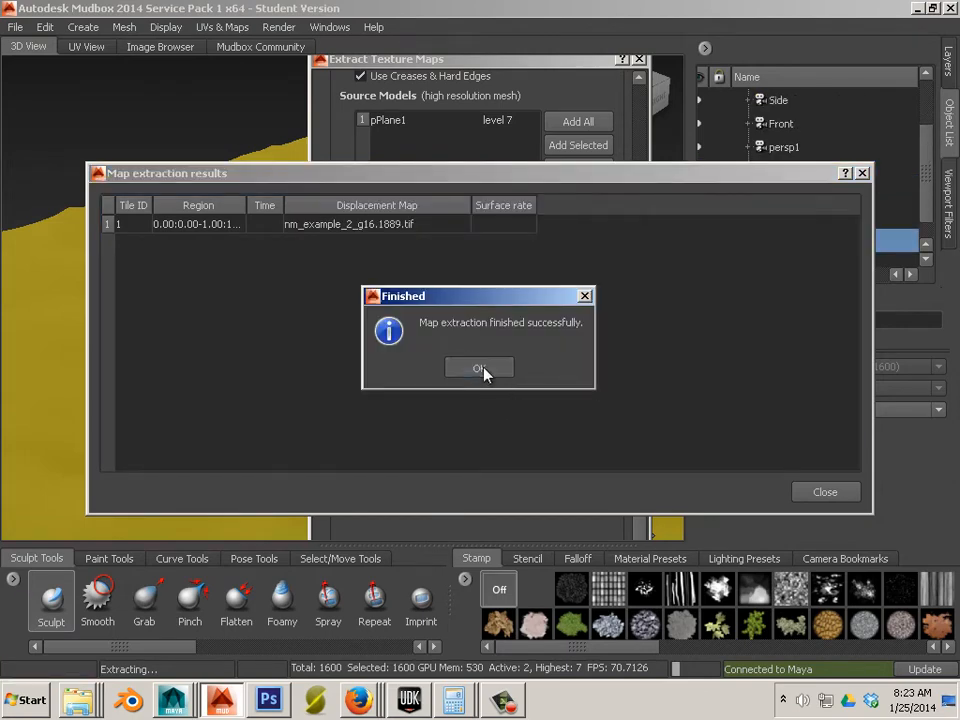
{"action": "left_click", "coordinate": [483, 369]}
{"action": "left_click_drag", "start_coordinate": [500, 192], "coordinate": [955, 540]}
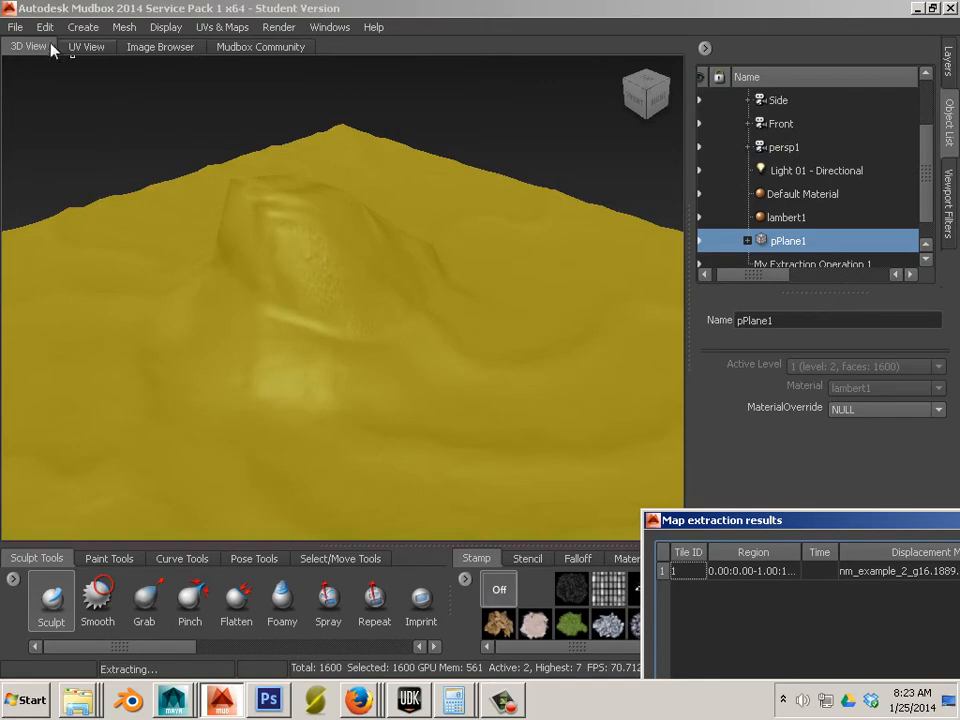
Send the terrain mesh to Maya at its current level
{"action": "left_click", "coordinate": [15, 28]}
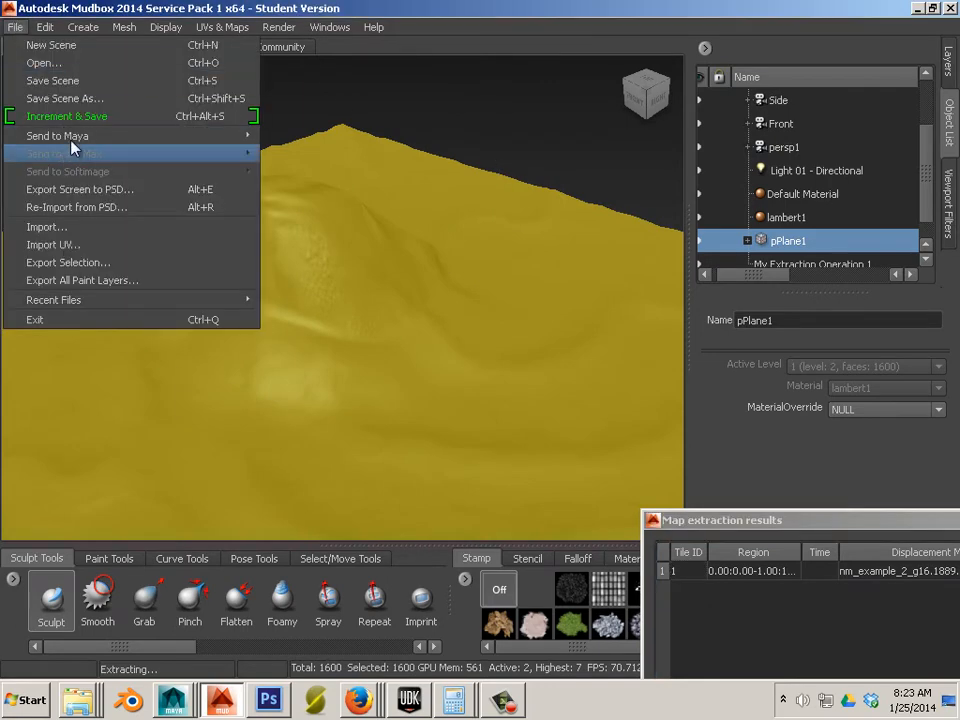
{"action": "mouse_move", "coordinate": [75, 136]}
{"action": "left_click", "coordinate": [318, 138]}
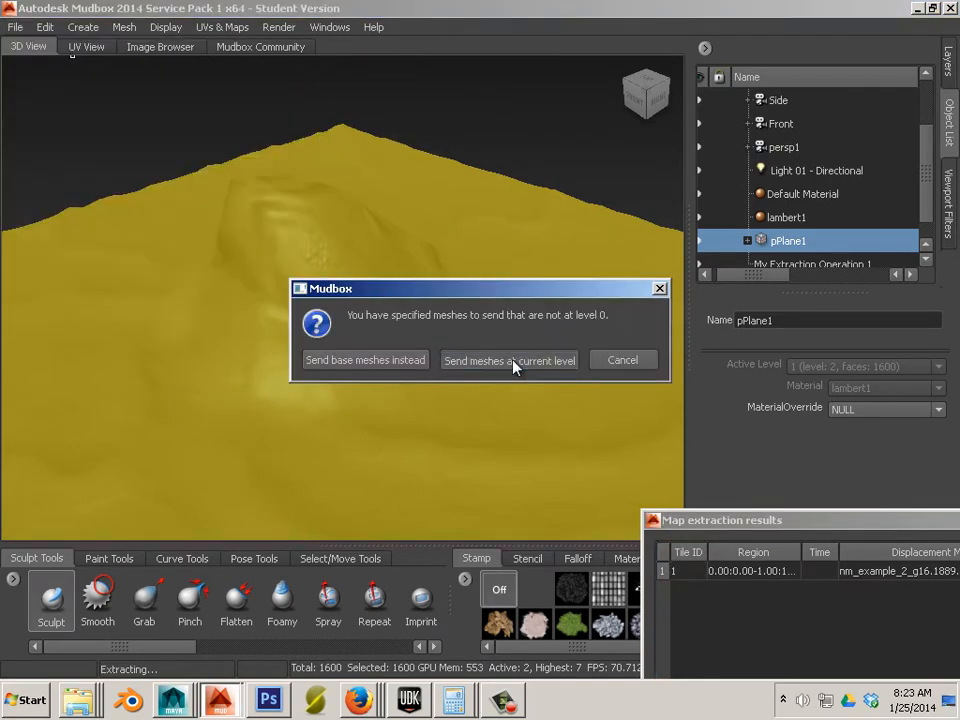
{"action": "left_click", "coordinate": [512, 362]}
{"action": "left_click", "coordinate": [478, 352]}
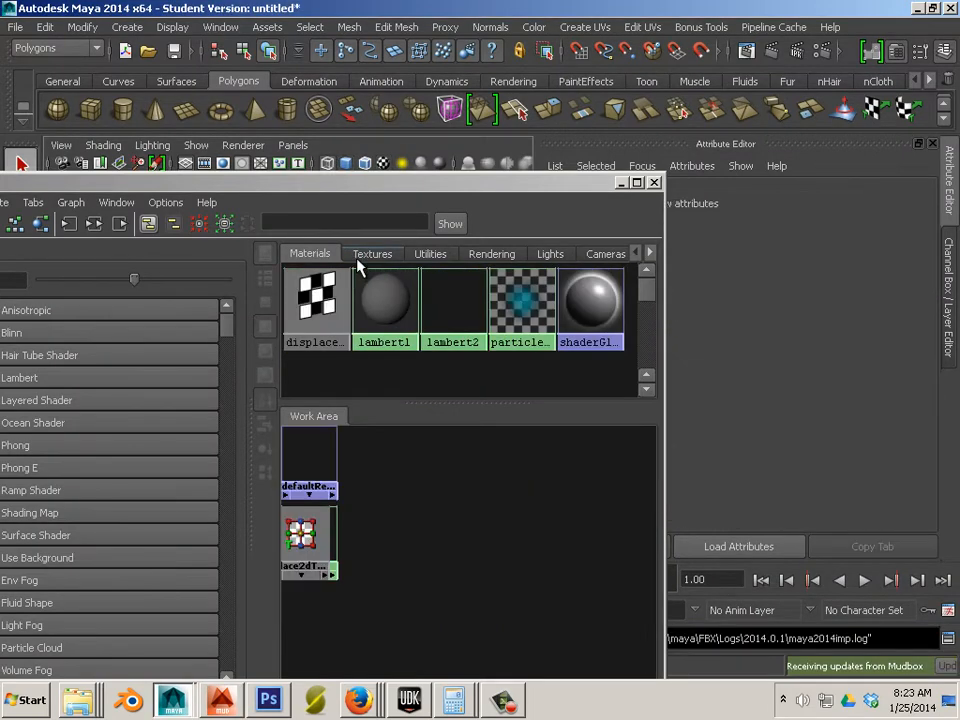
Check the imported displacement texture in Maya's Hypershade and graph the shading network of the lambert2 material
{"action": "left_click", "coordinate": [370, 255]}
{"action": "left_click", "coordinate": [390, 300]}
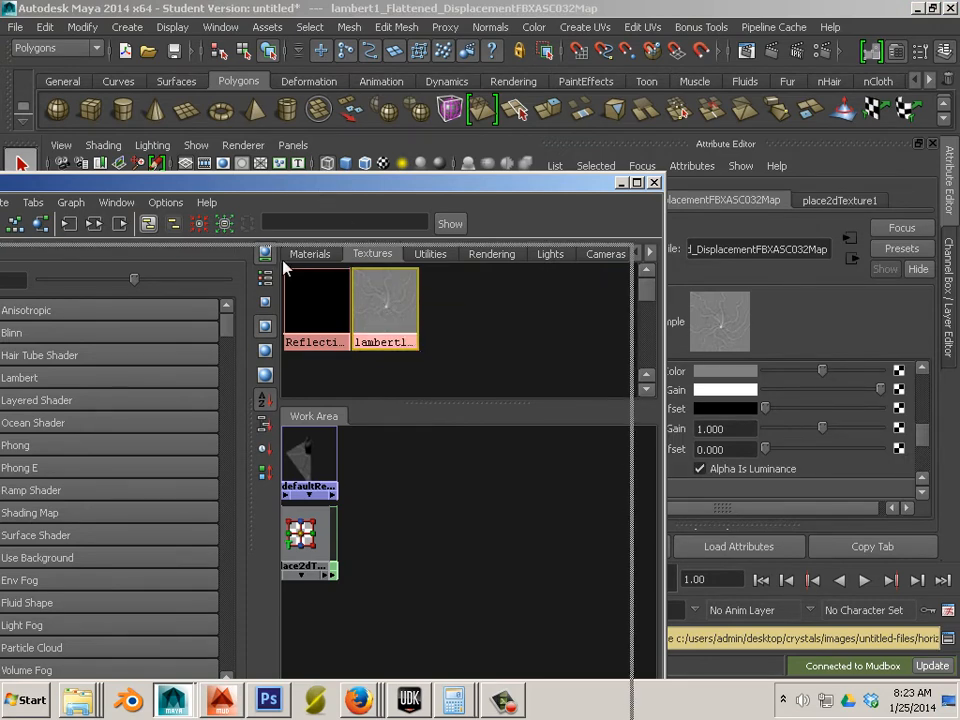
{"action": "left_click_drag", "start_coordinate": [283, 262], "coordinate": [367, 198]}
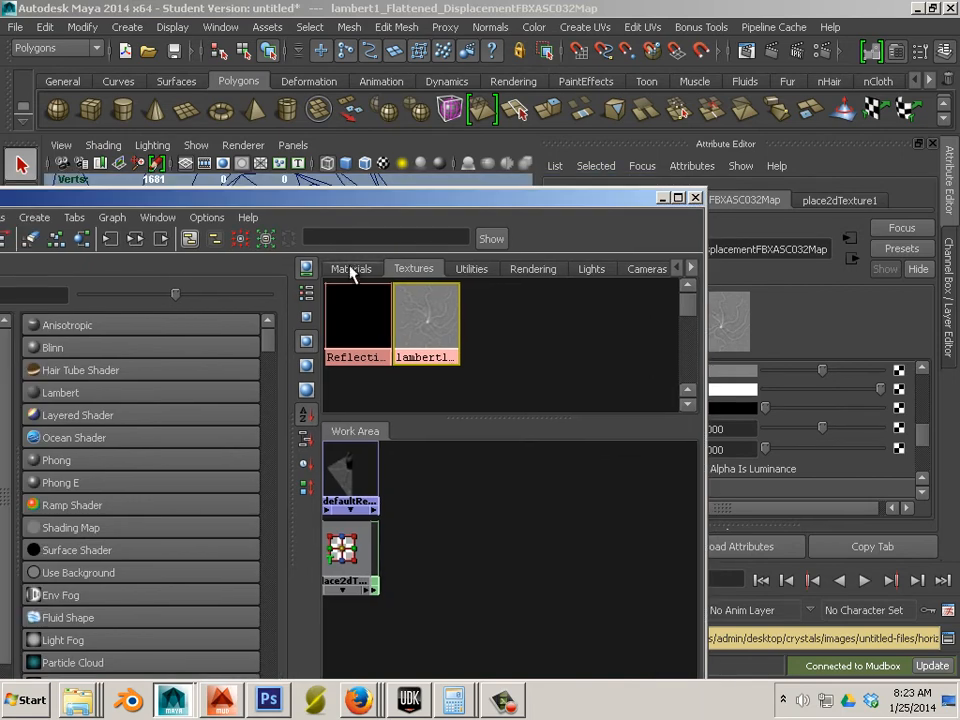
{"action": "left_click", "coordinate": [352, 270]}
{"action": "left_click", "coordinate": [494, 330]}
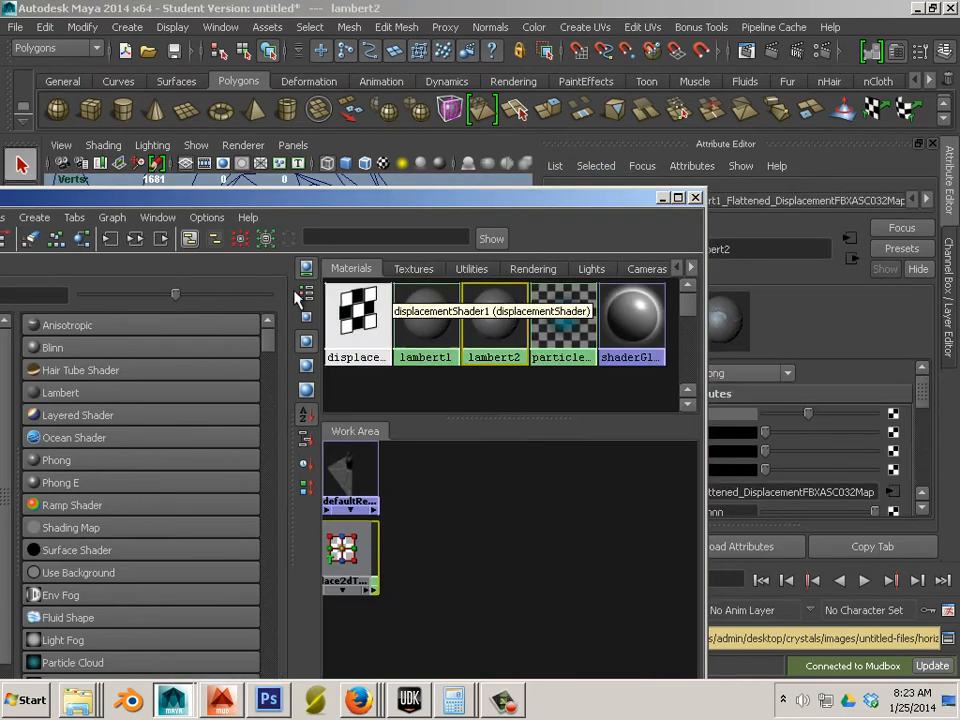
{"action": "left_click", "coordinate": [156, 242]}
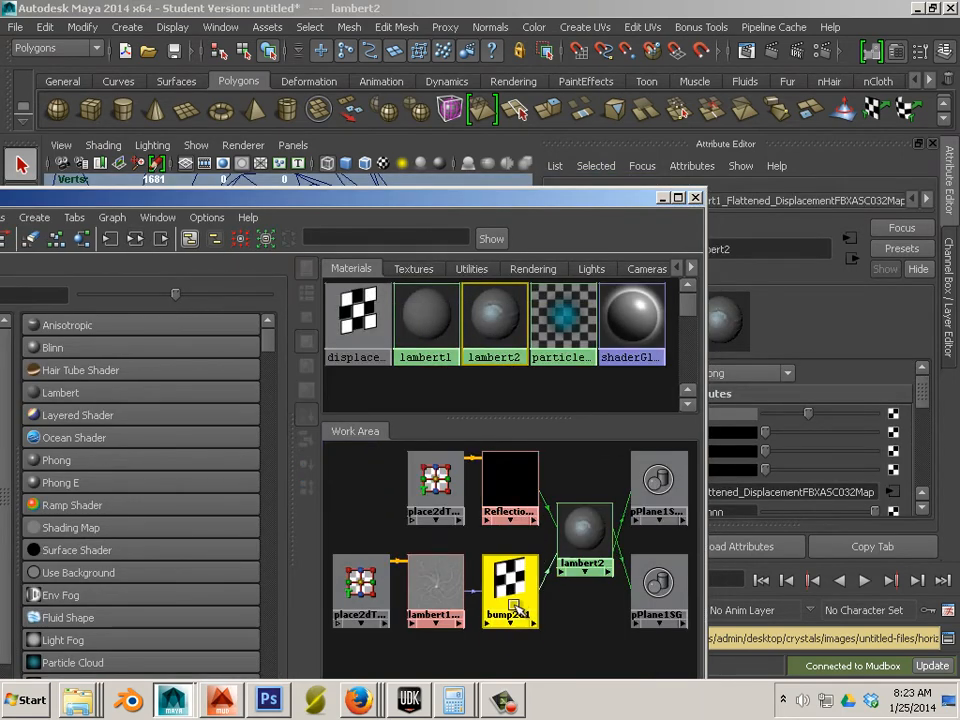
Examine the bump, displacement texture, reflection and placement nodes connected to lambert2, spreading them apart in the work area
{"action": "left_click", "coordinate": [436, 605]}
{"action": "left_click", "coordinate": [372, 610]}
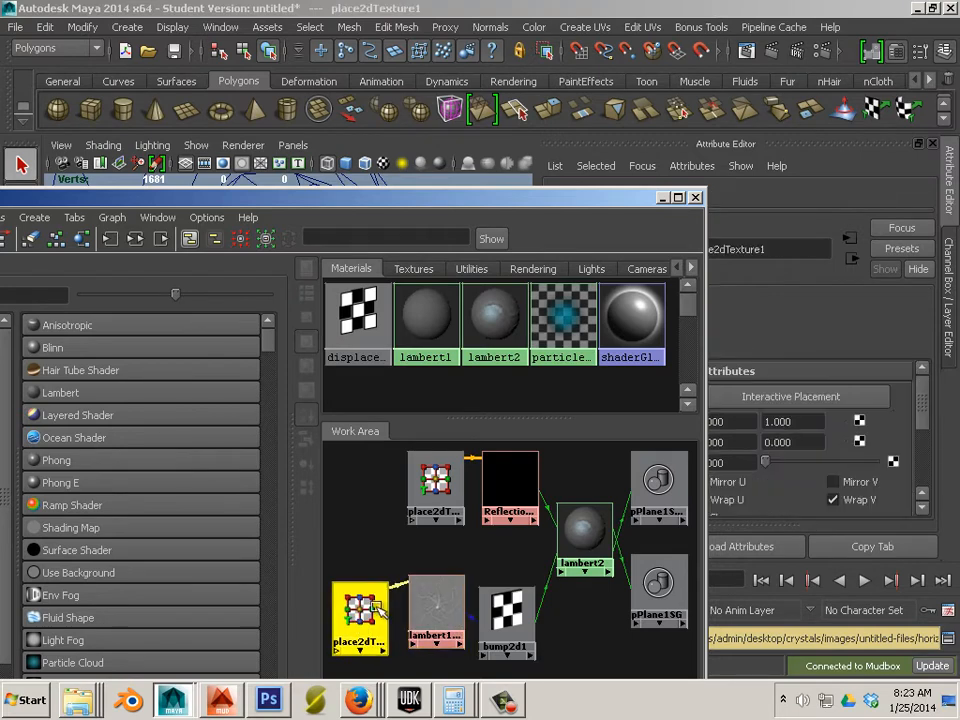
{"action": "left_click", "coordinate": [578, 540]}
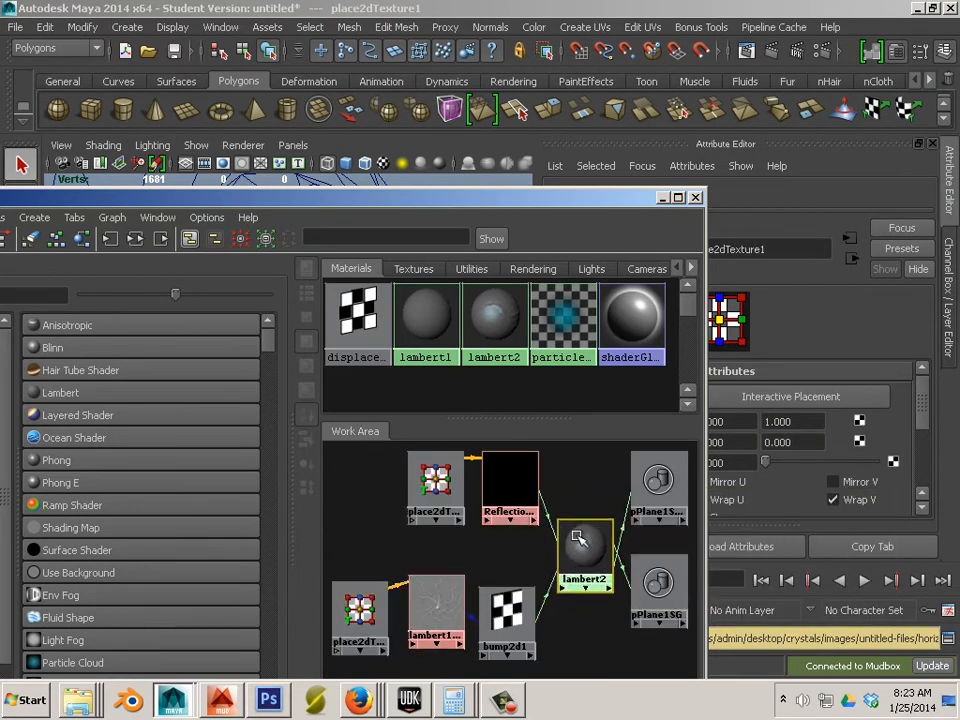
{"action": "left_click", "coordinate": [510, 488]}
{"action": "left_click", "coordinate": [440, 490]}
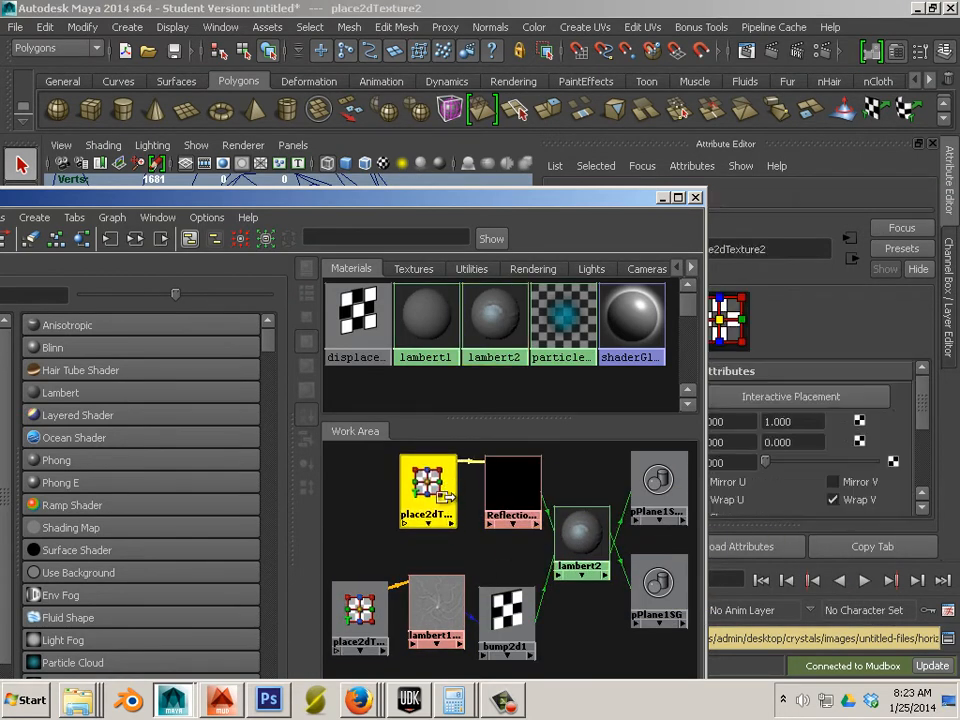
Create a new Lambert material, graph its network and connect the displacement texture to its shading group as displacement
{"action": "left_click", "coordinate": [58, 395]}
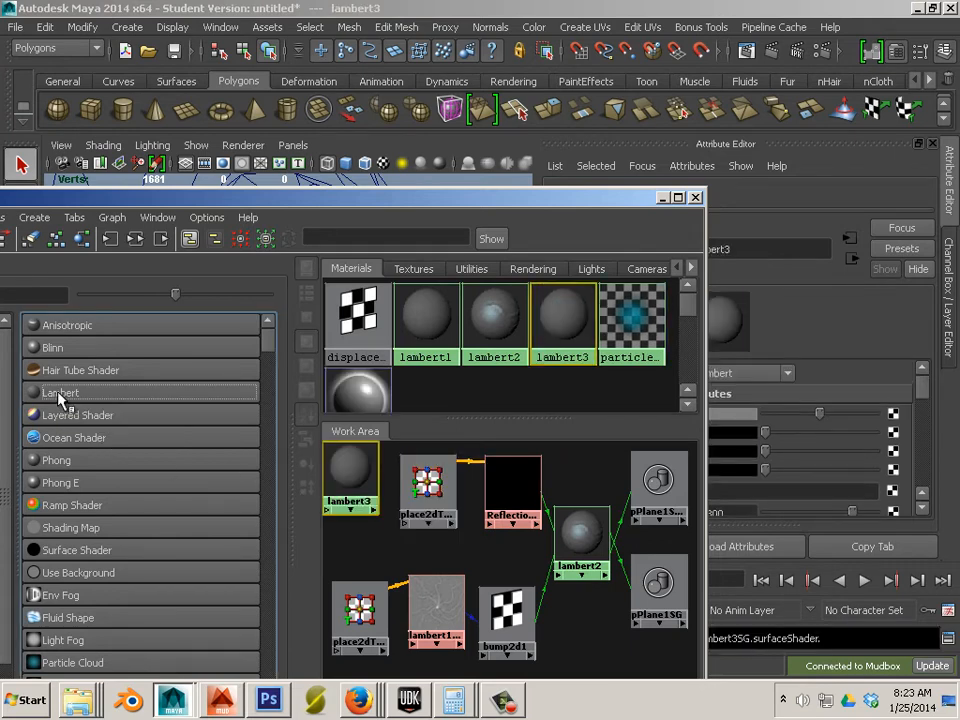
{"action": "left_click", "coordinate": [135, 240]}
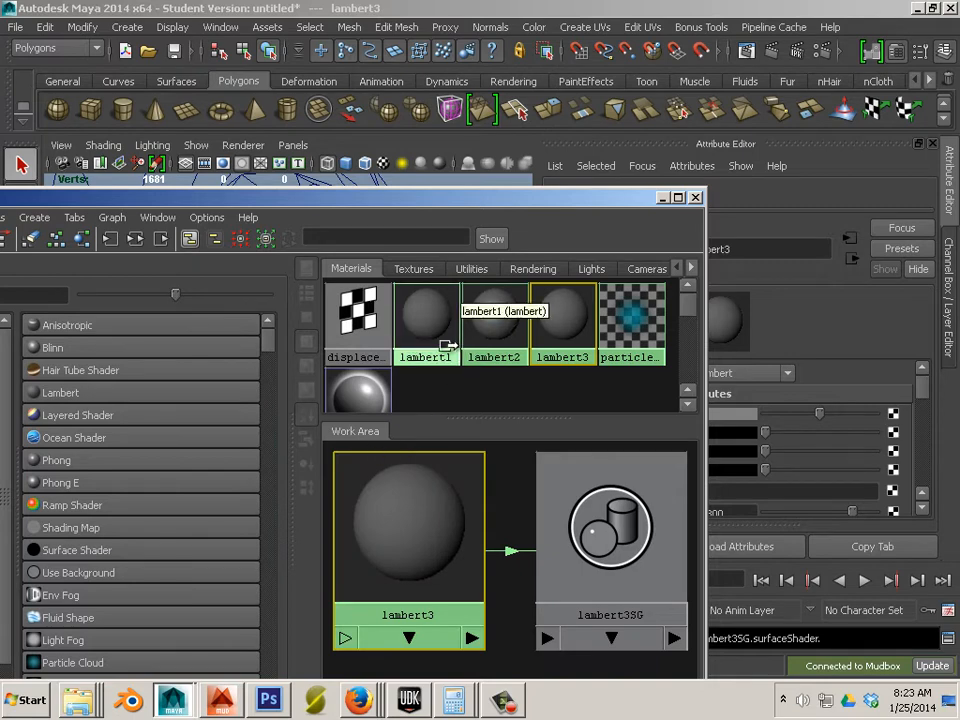
{"action": "left_click", "coordinate": [400, 268]}
{"action": "middle_click_drag", "start_coordinate": [407, 330], "coordinate": [392, 514]}
{"action": "left_click", "coordinate": [540, 645]}
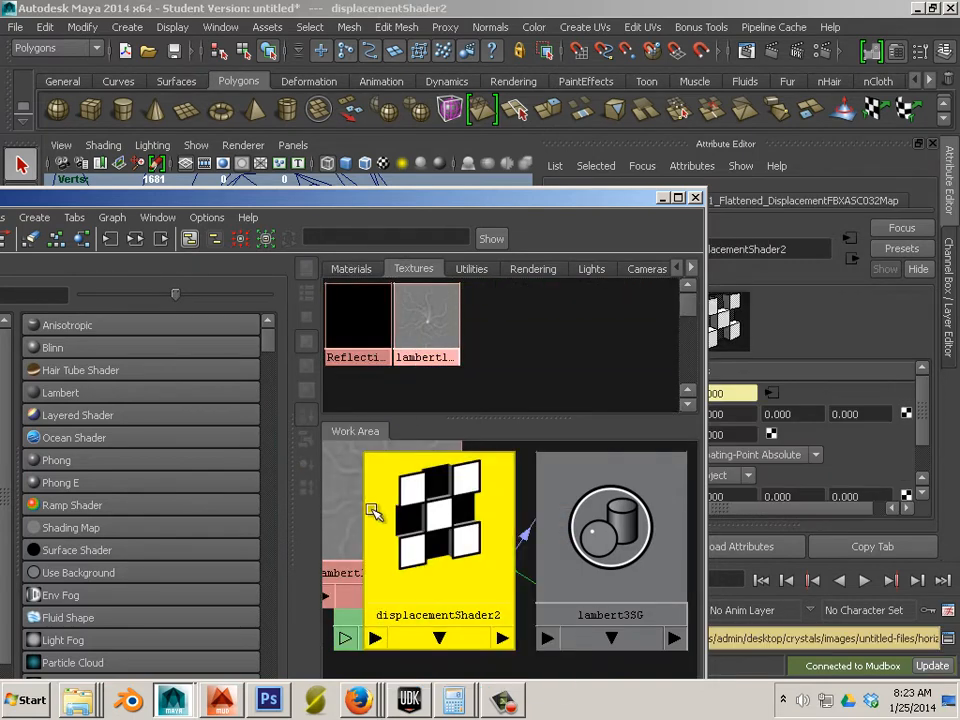
Set the displacement texture's Alpha Gain to 2 and Alpha Offset to -1, and bring up the materials list in Hypershade
{"action": "left_click_drag", "start_coordinate": [457, 532], "coordinate": [620, 602]}
{"action": "left_click_drag", "start_coordinate": [410, 524], "coordinate": [450, 568]}
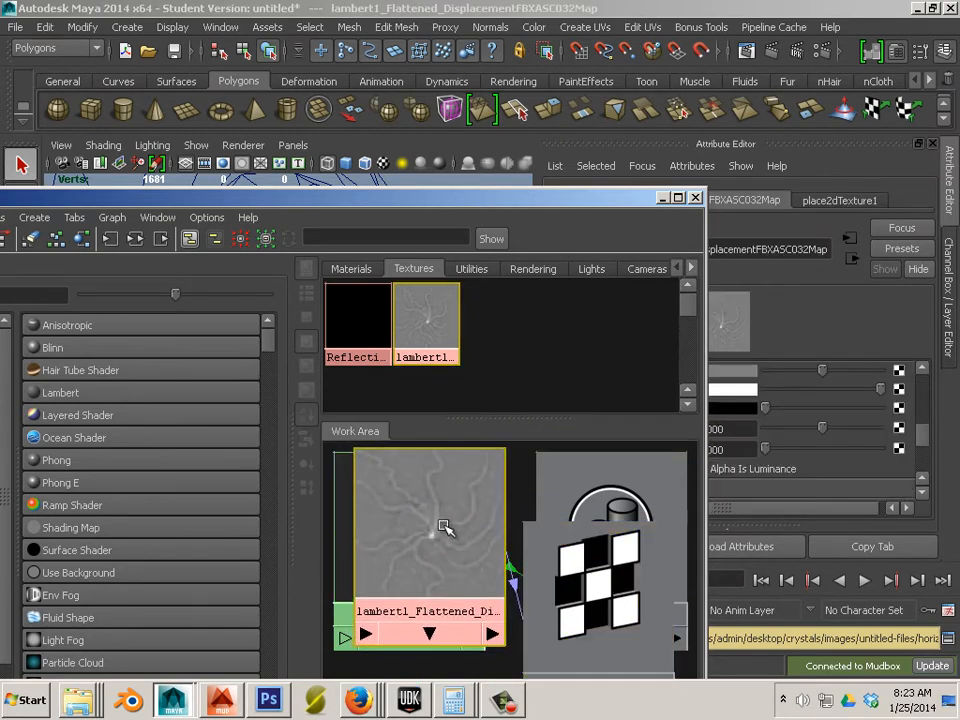
{"action": "left_click_drag", "start_coordinate": [415, 207], "coordinate": [125, 137]}
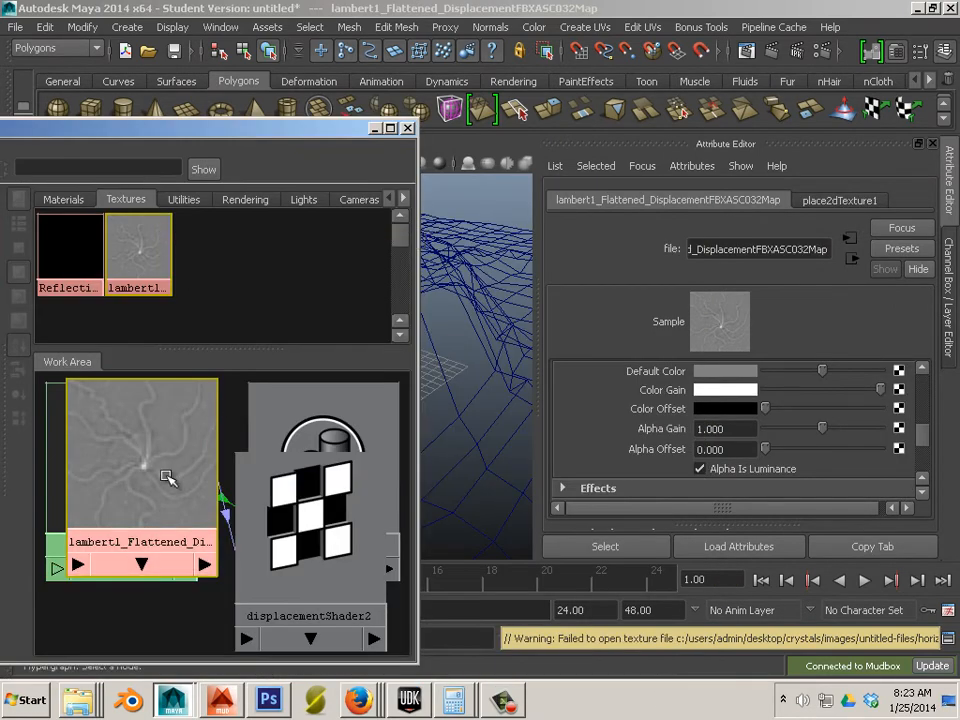
{"action": "left_click", "coordinate": [712, 428]}
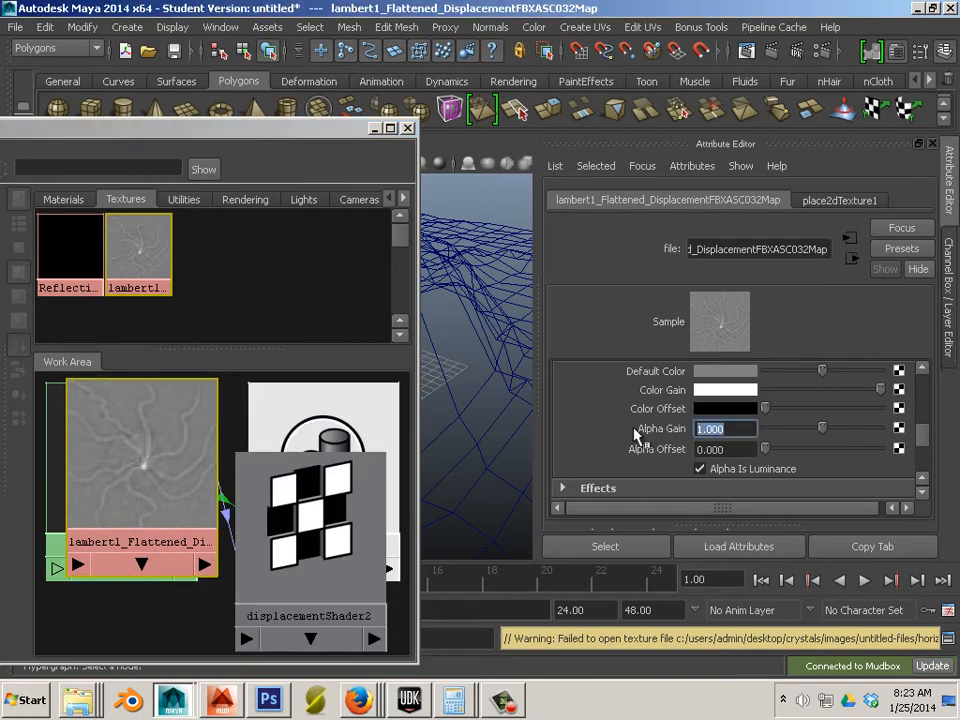
{"action": "type", "text": "2"}
{"action": "key", "text": "Tab"}
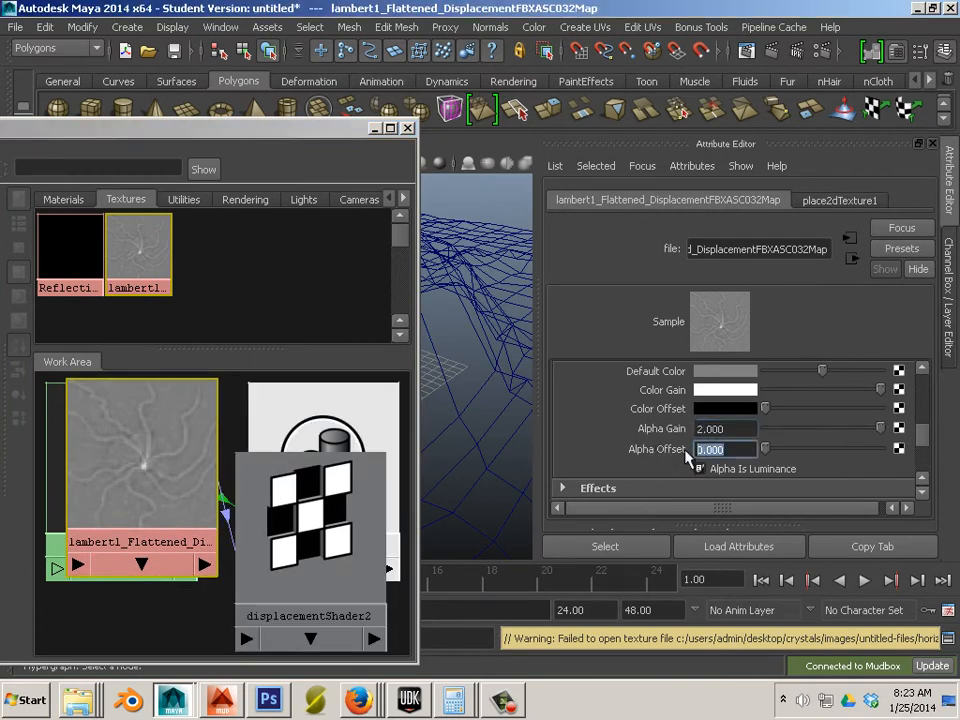
{"action": "type", "text": "-1"}
{"action": "key", "text": "Return"}
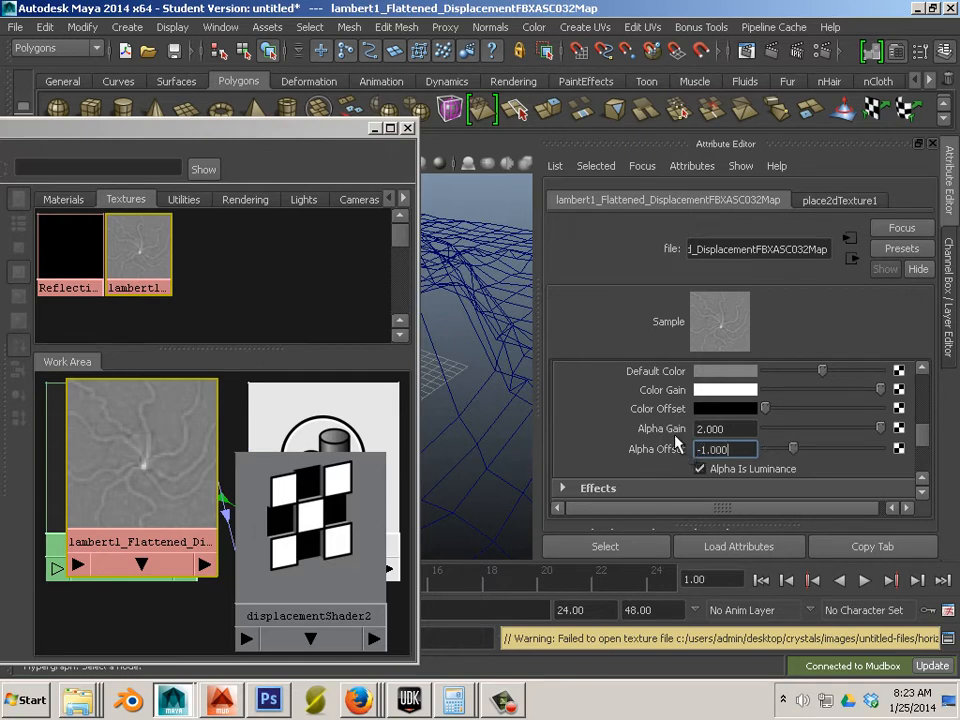
{"action": "left_click", "coordinate": [744, 428]}
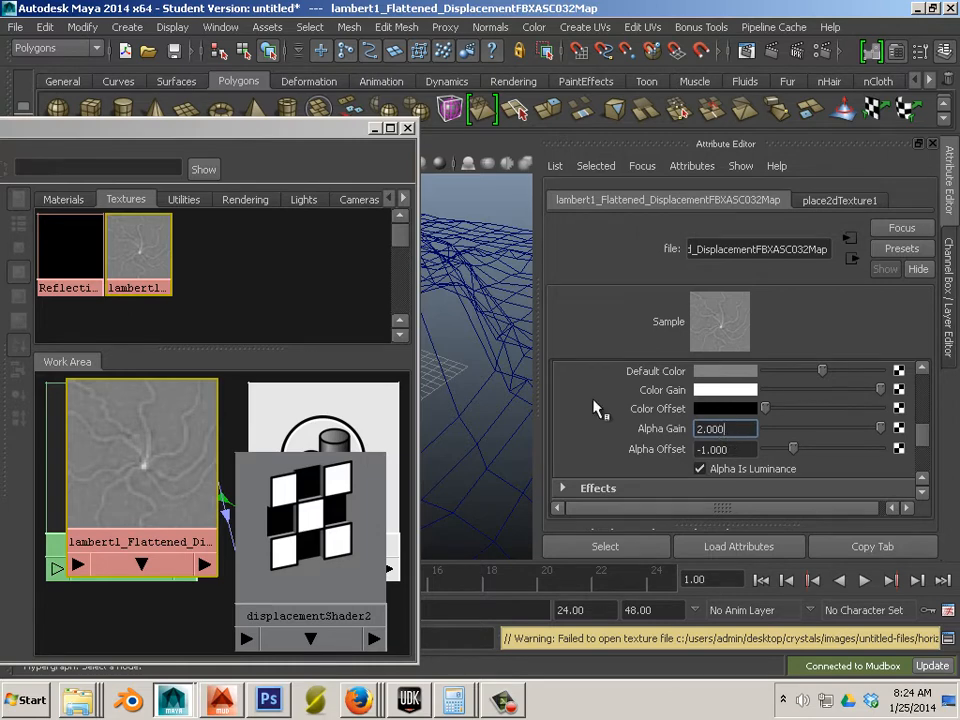
{"action": "left_click_drag", "start_coordinate": [155, 130], "coordinate": [283, 133]}
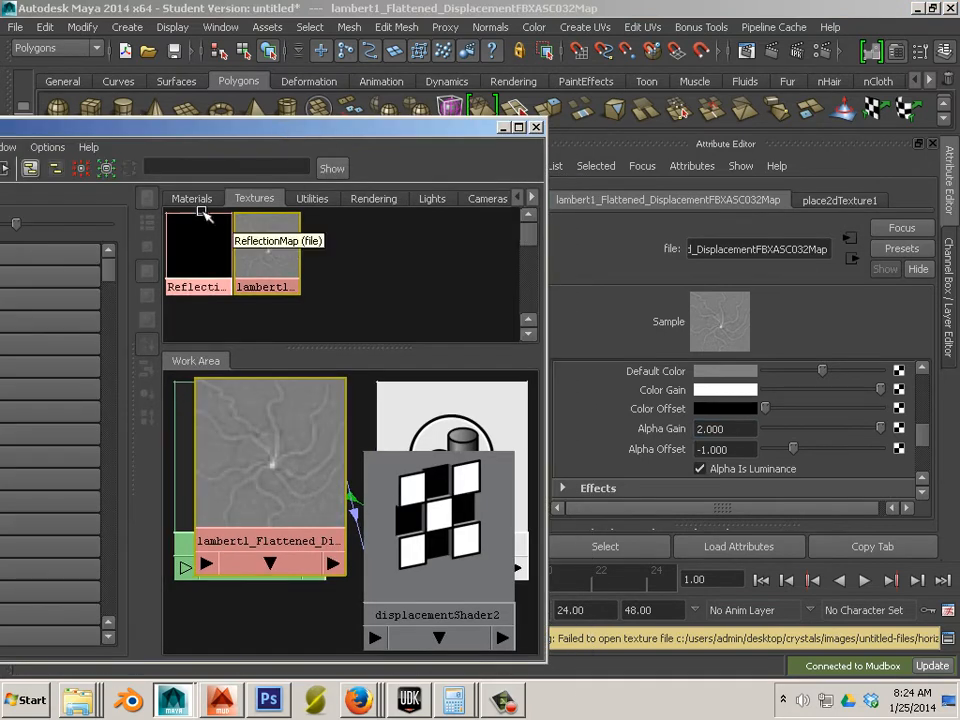
{"action": "left_click", "coordinate": [200, 200]}
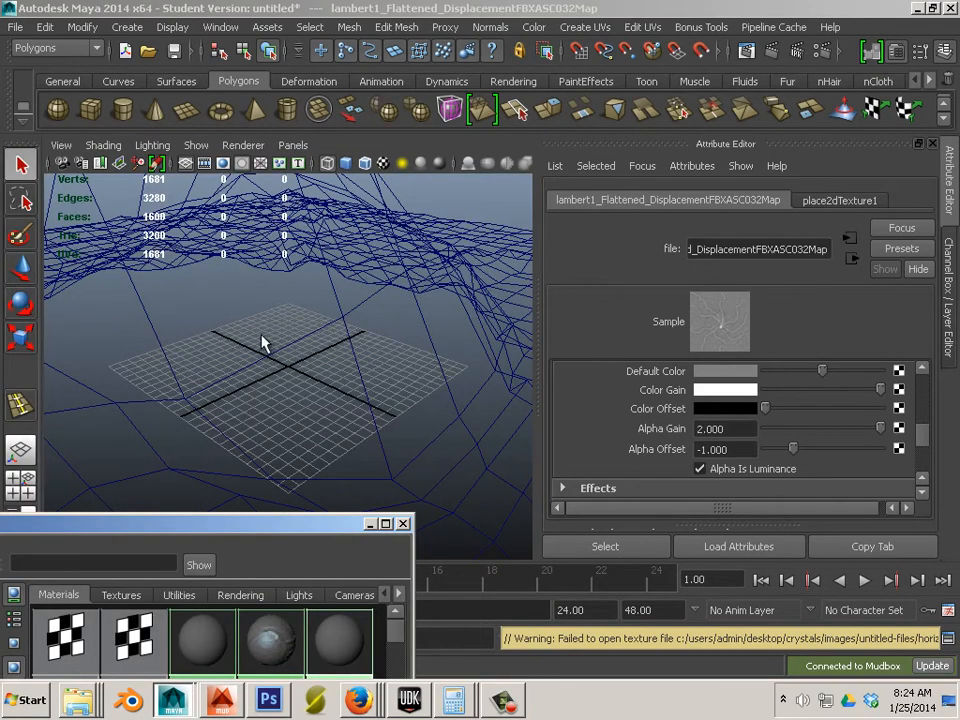
Select the terrain plane and create a subdivision approximation for it in the mental ray Approximation Editor
{"action": "left_click", "coordinate": [262, 343]}
{"action": "left_click", "coordinate": [348, 340]}
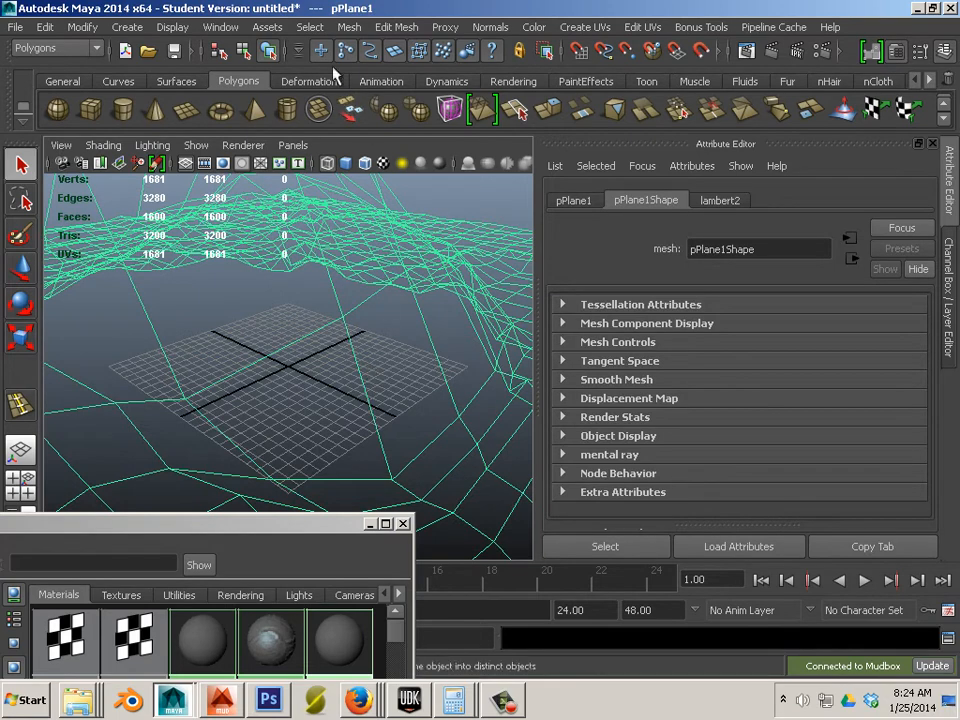
{"action": "left_click", "coordinate": [222, 27]}
{"action": "mouse_move", "coordinate": [300, 72]}
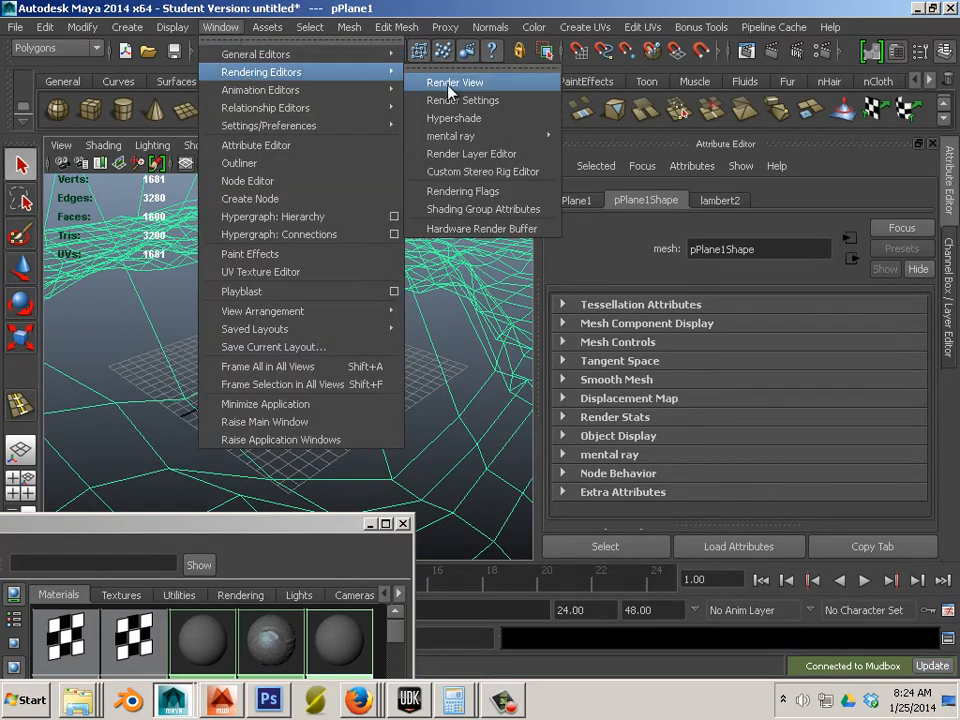
{"action": "mouse_move", "coordinate": [455, 132]}
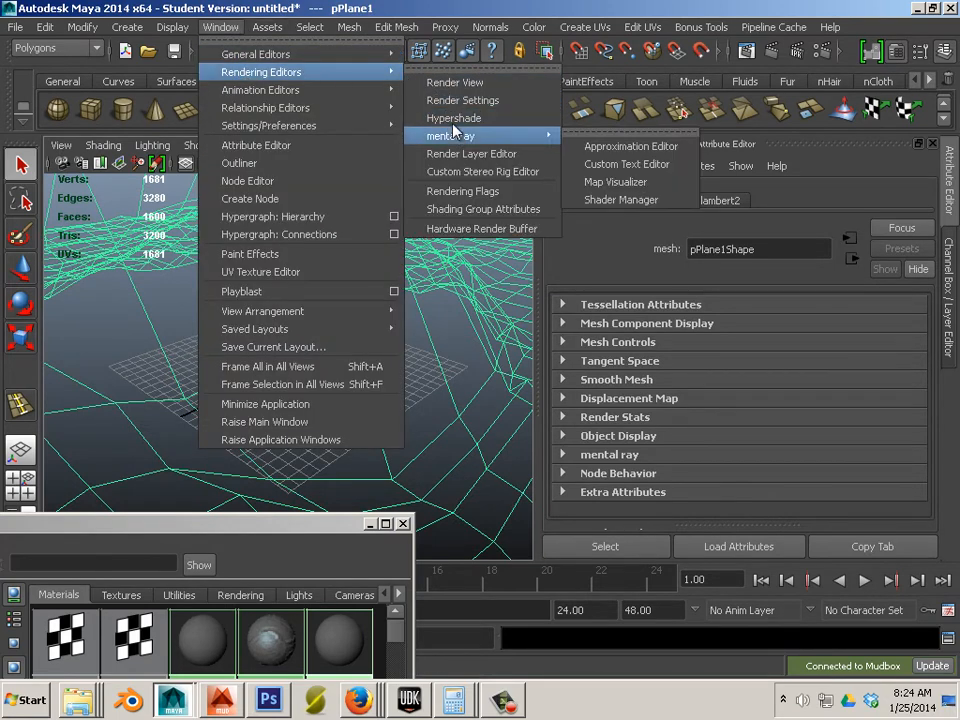
{"action": "left_click", "coordinate": [624, 147]}
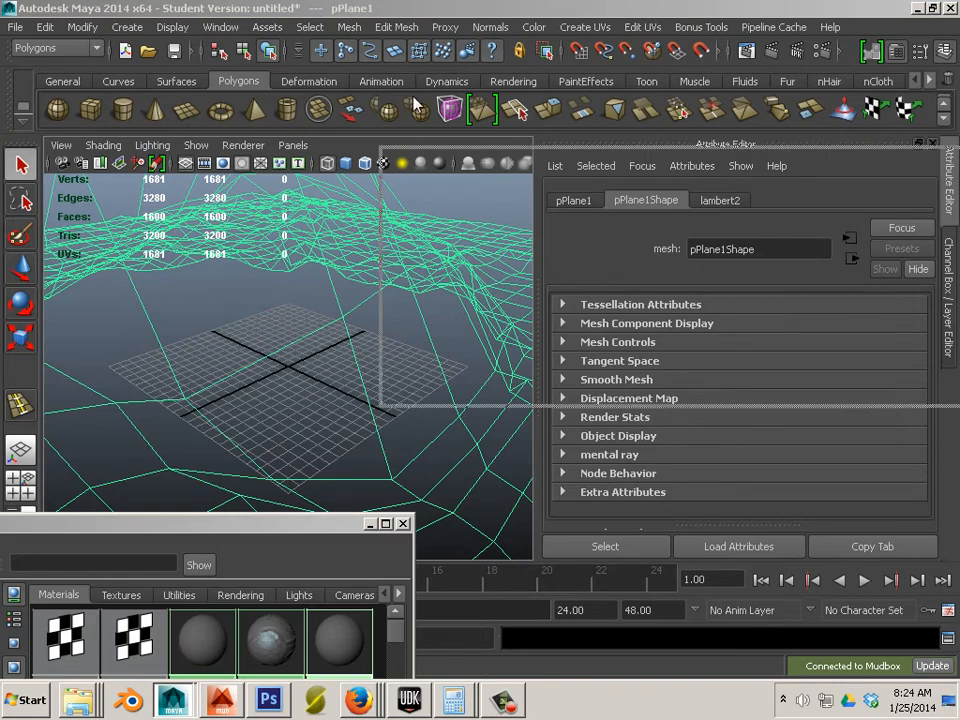
{"action": "left_click", "coordinate": [391, 239]}
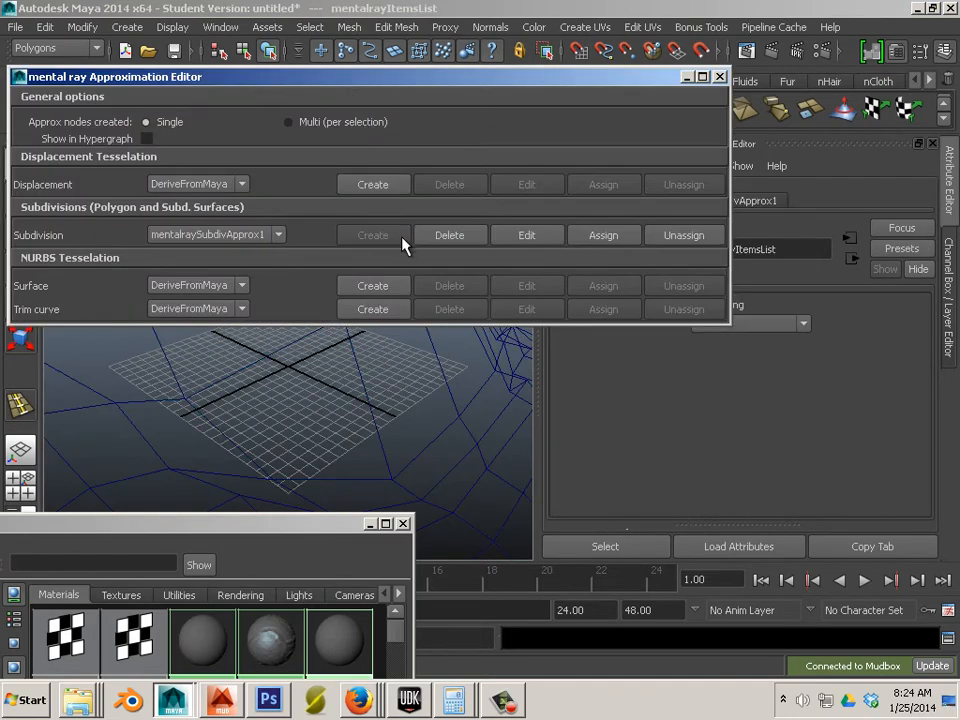
Edit the subdivision approximation to use 5 N Subdivisions and close the Approximation Editor
{"action": "left_click", "coordinate": [527, 236]}
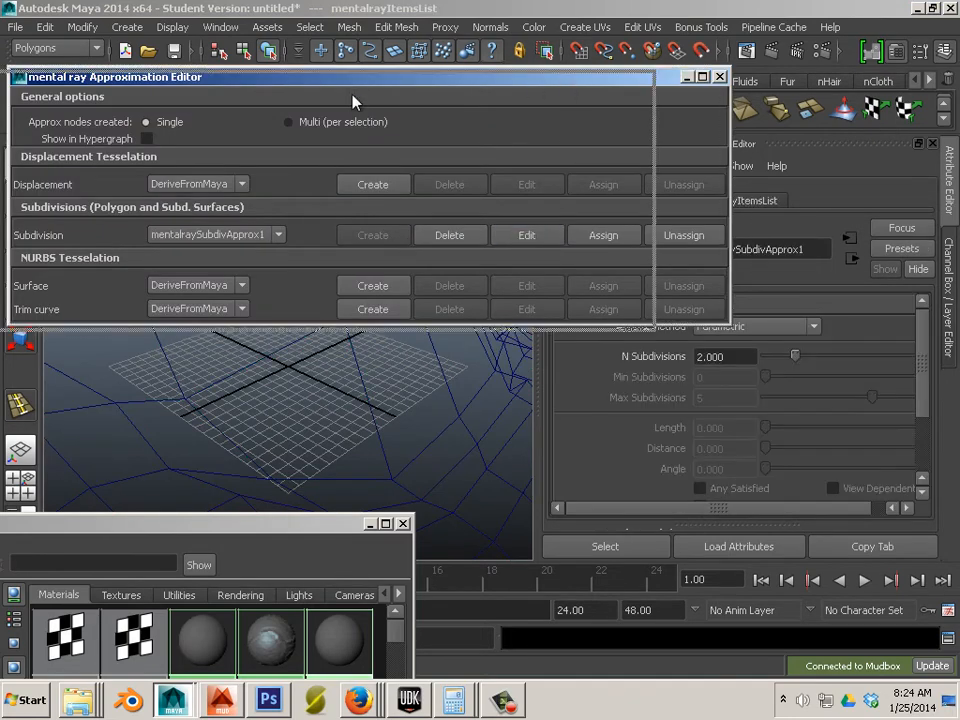
{"action": "left_click_drag", "start_coordinate": [354, 101], "coordinate": [99, 134]}
{"action": "double_click", "coordinate": [712, 357]}
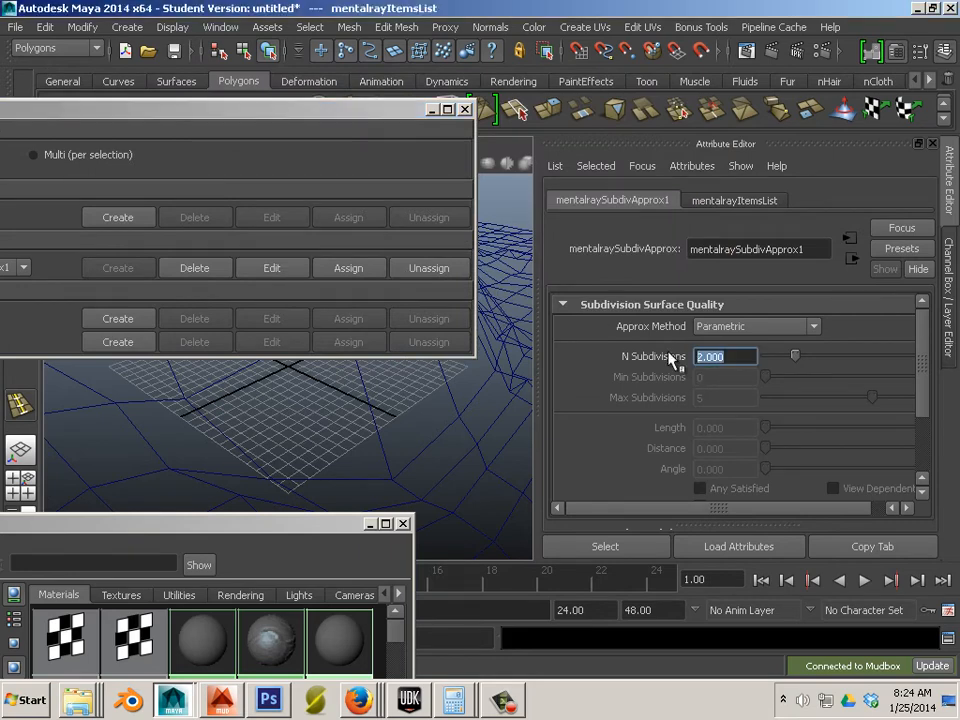
{"action": "type", "text": "5"}
{"action": "left_click", "coordinate": [466, 110]}
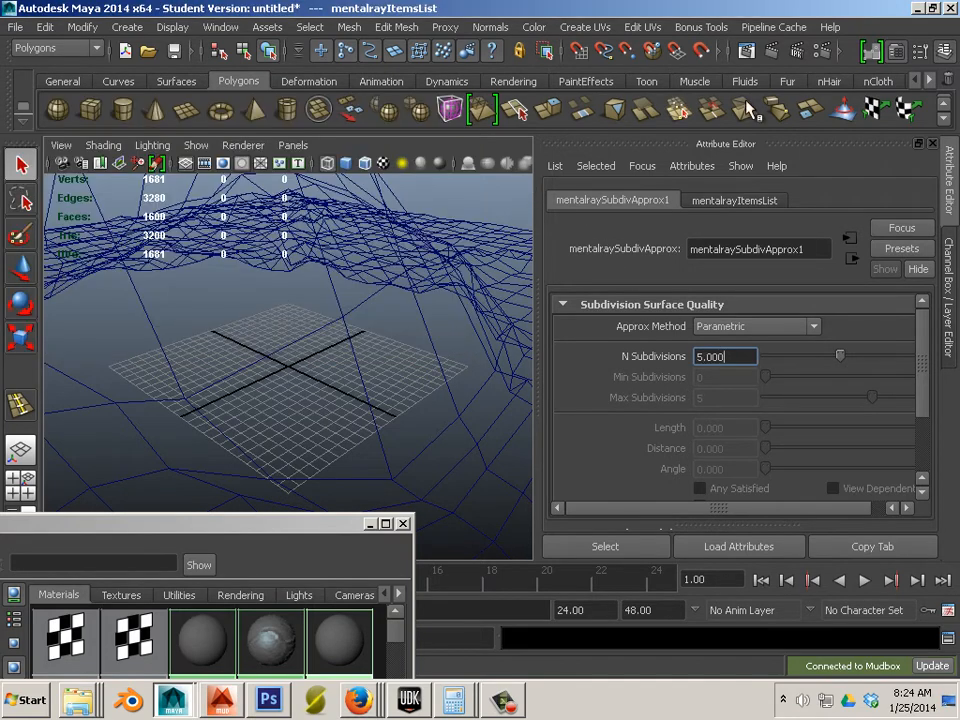
Set the scene to render using mental ray in the Render Settings
{"action": "left_click", "coordinate": [816, 48]}
{"action": "left_click", "coordinate": [511, 160]}
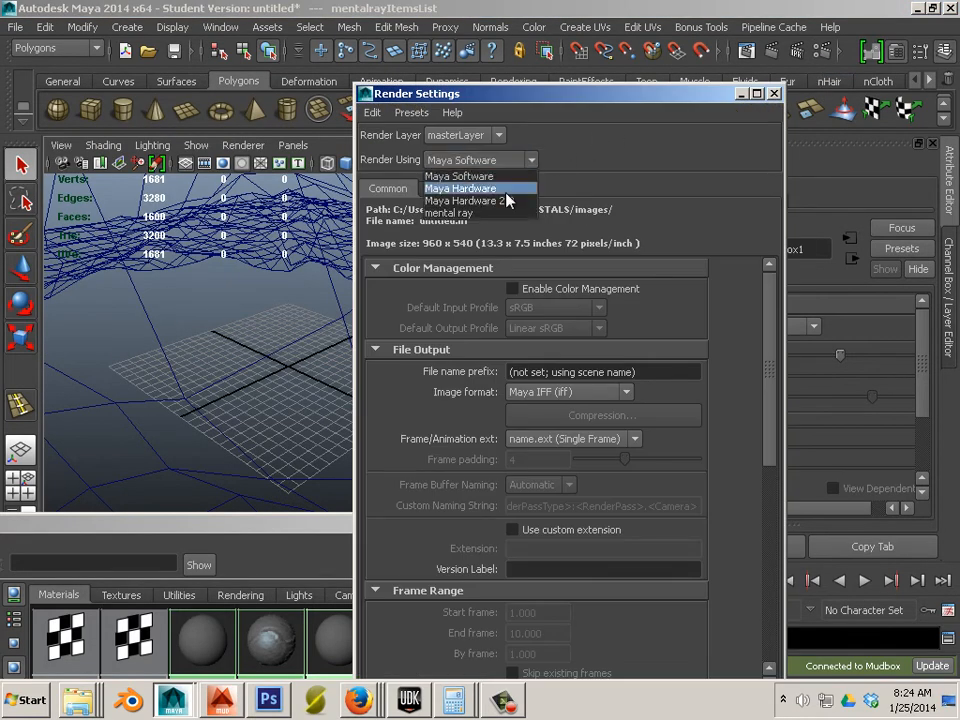
{"action": "left_click", "coordinate": [502, 211]}
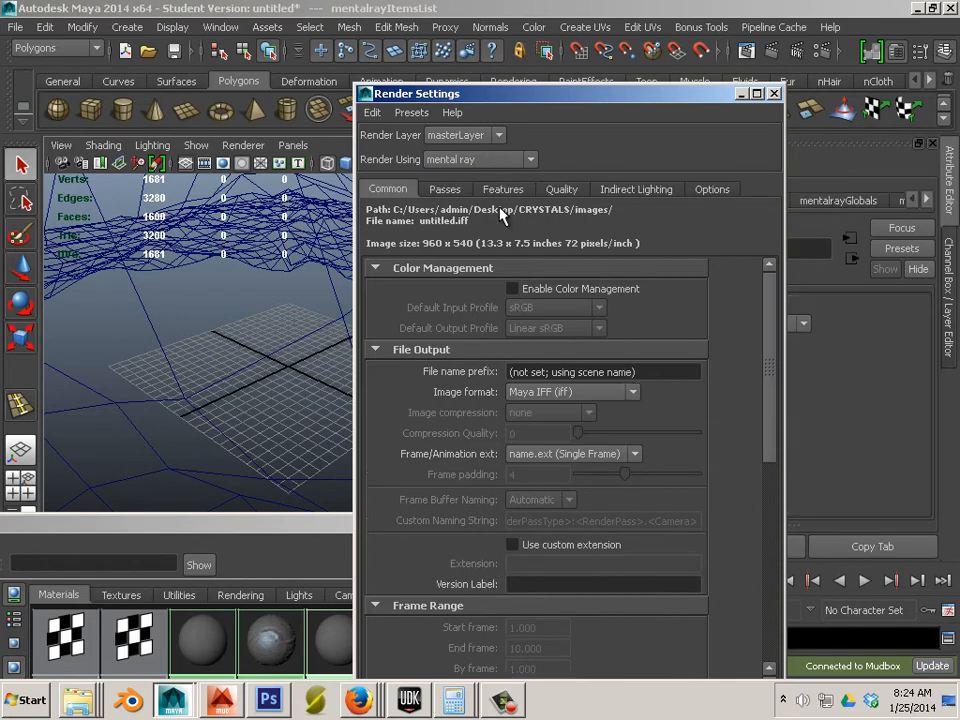
{"action": "left_click", "coordinate": [773, 93]}
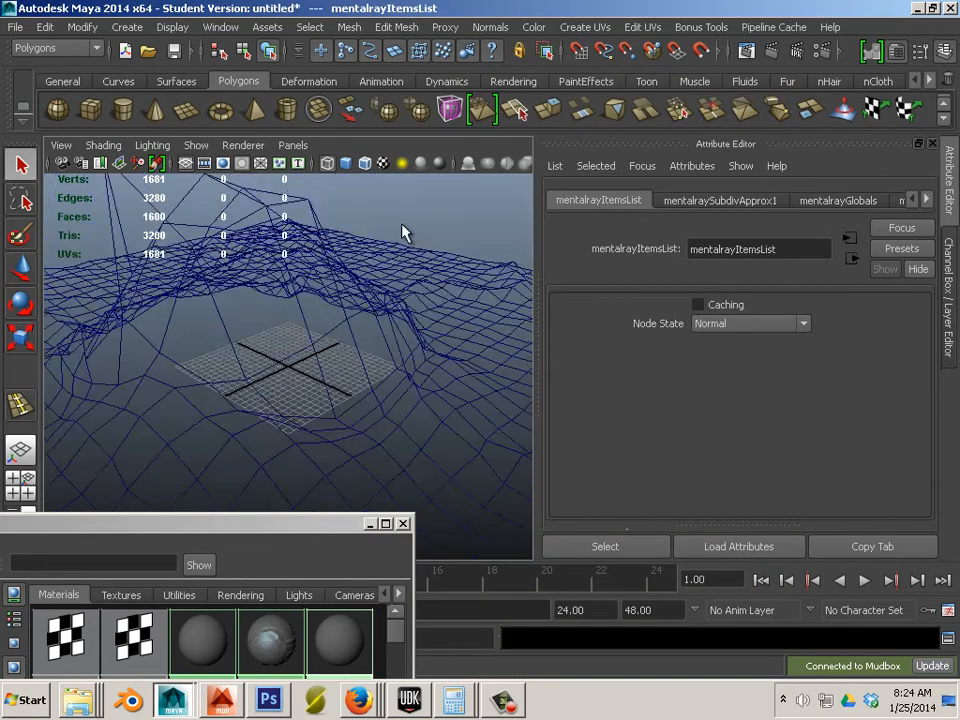
Frame the whole terrain in textured shaded display, render the perspective view with mental ray, and close the Render View
{"action": "left_click", "coordinate": [330, 343]}
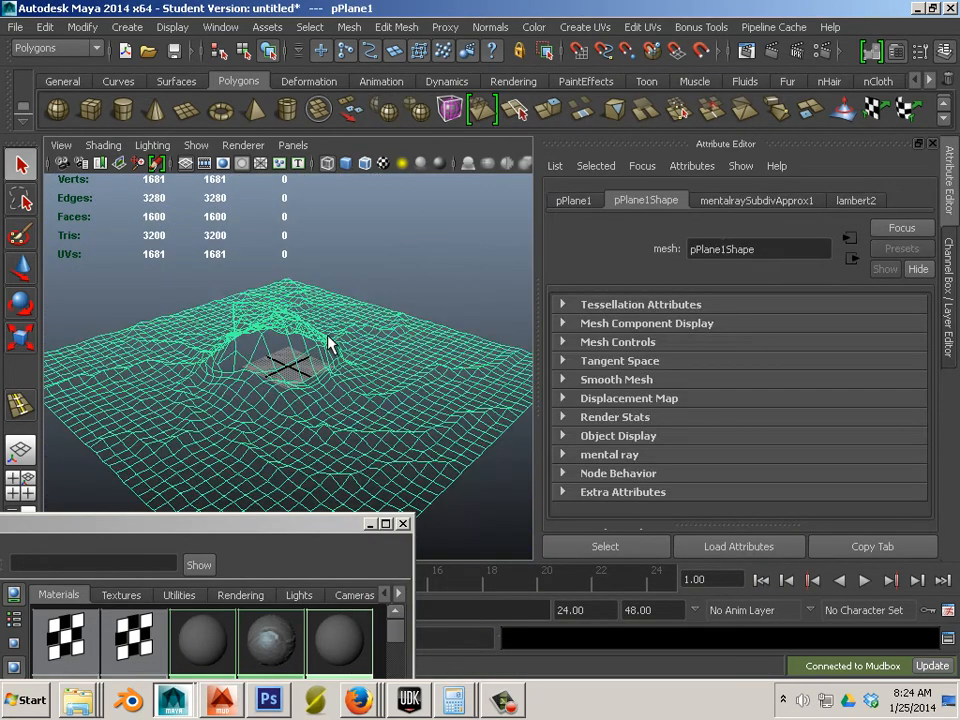
{"action": "key", "text": "6"}
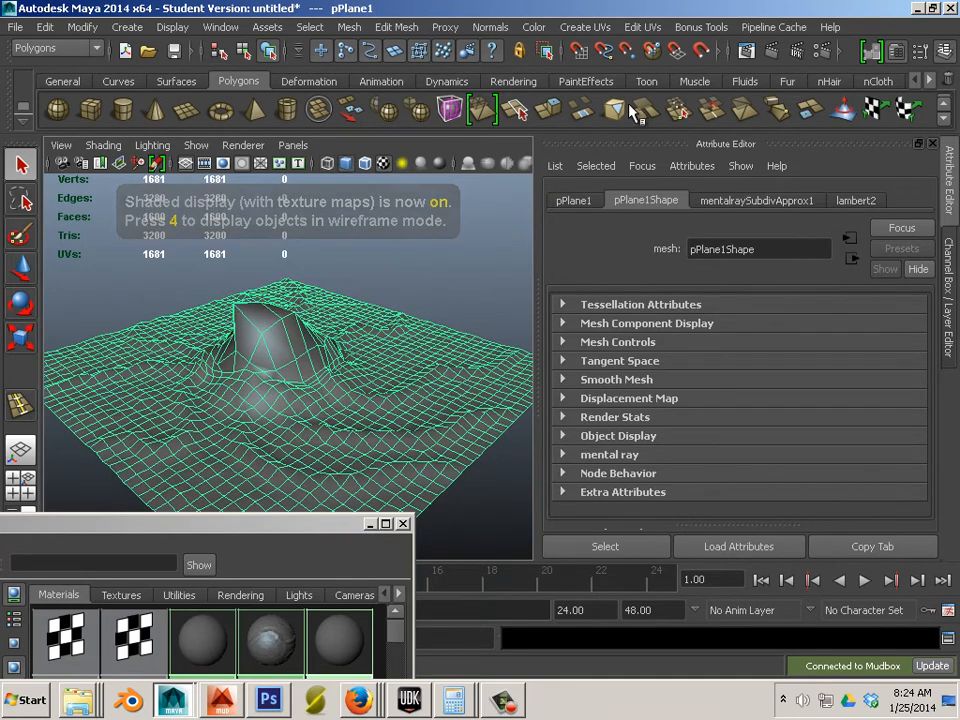
{"action": "left_click", "coordinate": [773, 52]}
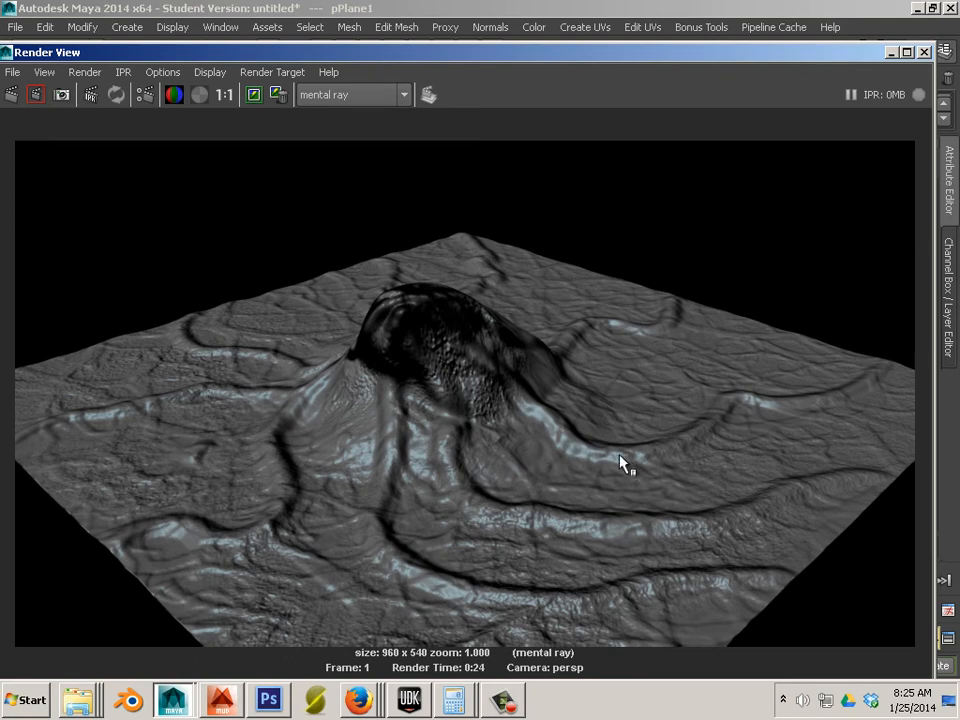
{"action": "mouse_move", "coordinate": [224, 708]}
{"action": "left_click", "coordinate": [922, 52]}
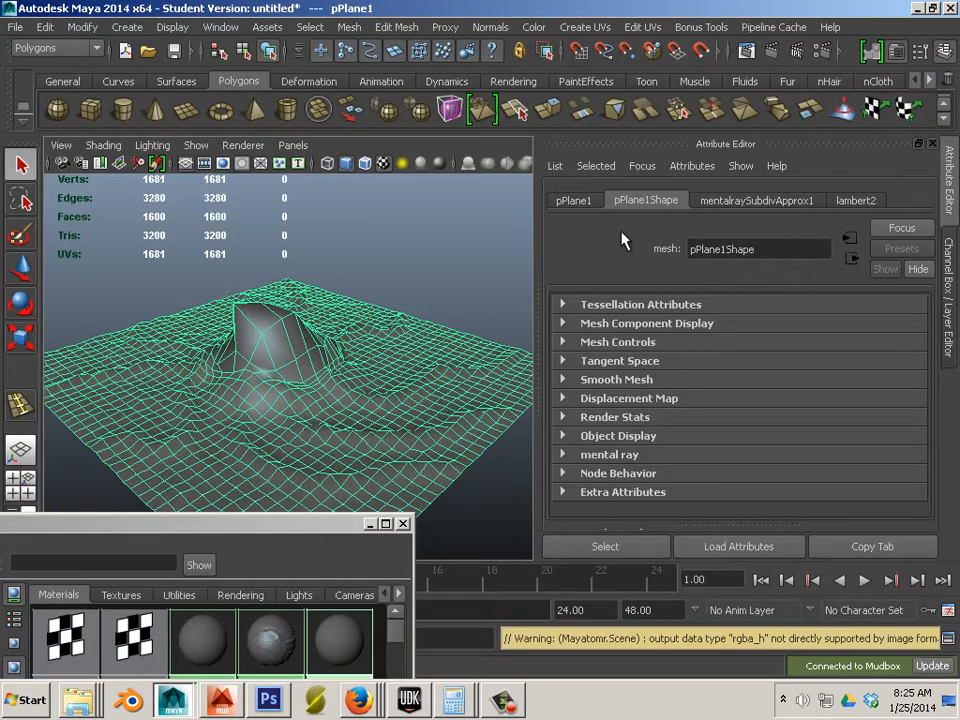
Examine the low-resolution terrain mesh around the central peak from several angles and distances
{"action": "left_click_drag", "start_coordinate": [274, 386], "coordinate": [486, 309], "text": "alt"}
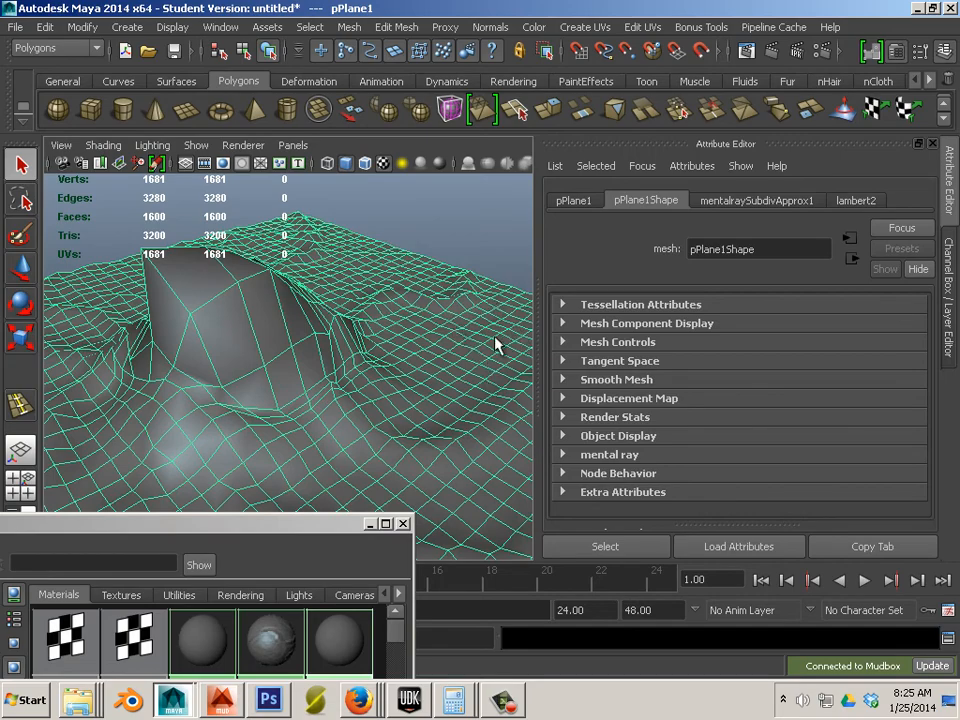
{"action": "left_click_drag", "start_coordinate": [189, 289], "coordinate": [283, 315], "text": "alt"}
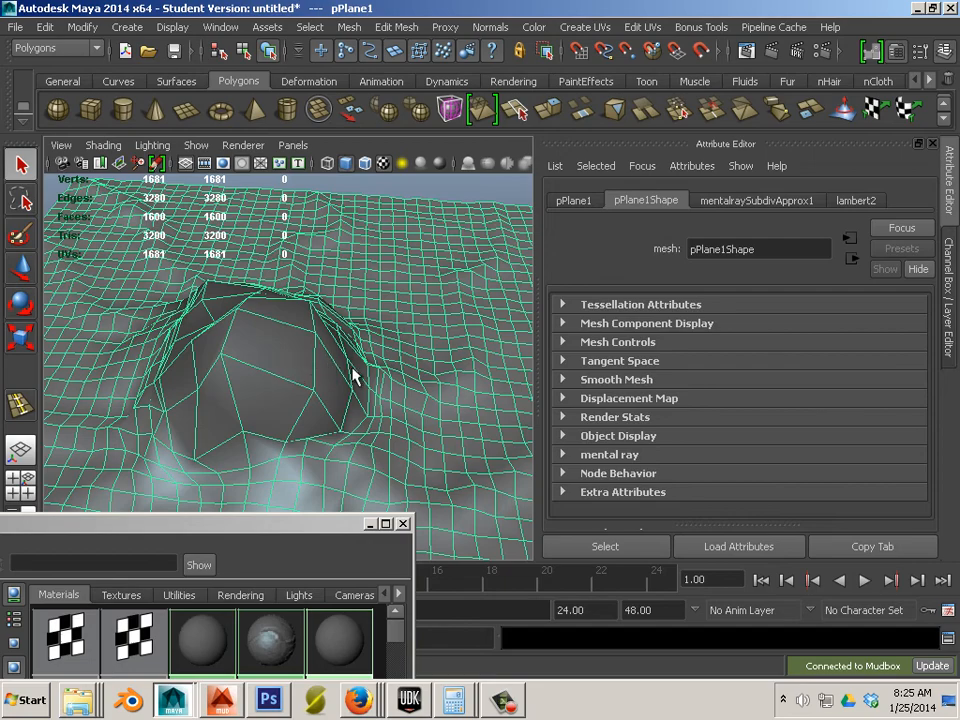
{"action": "middle_click_drag", "start_coordinate": [354, 375], "coordinate": [289, 366], "text": "alt"}
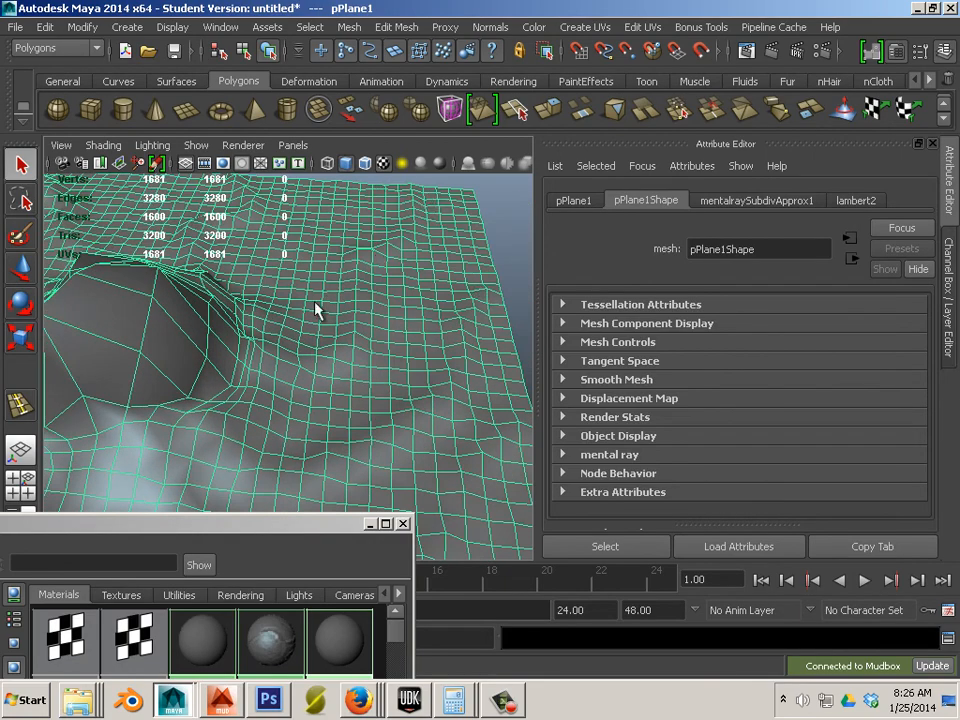
{"action": "middle_click_drag", "start_coordinate": [317, 311], "coordinate": [411, 356], "text": "alt"}
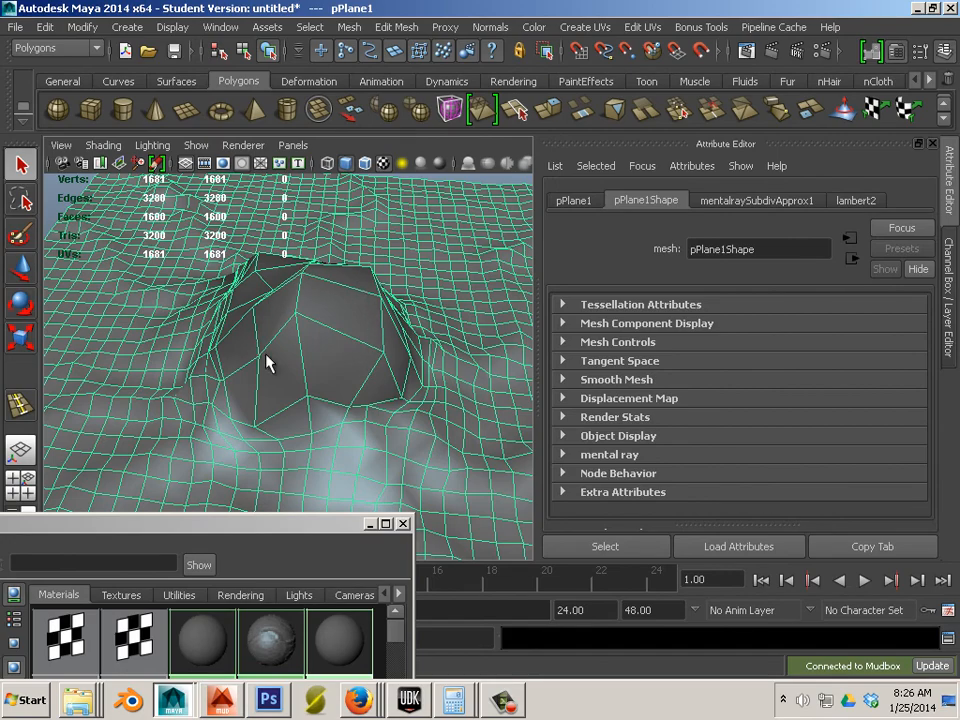
{"action": "right_click_drag", "start_coordinate": [422, 360], "coordinate": [256, 318], "text": "alt"}
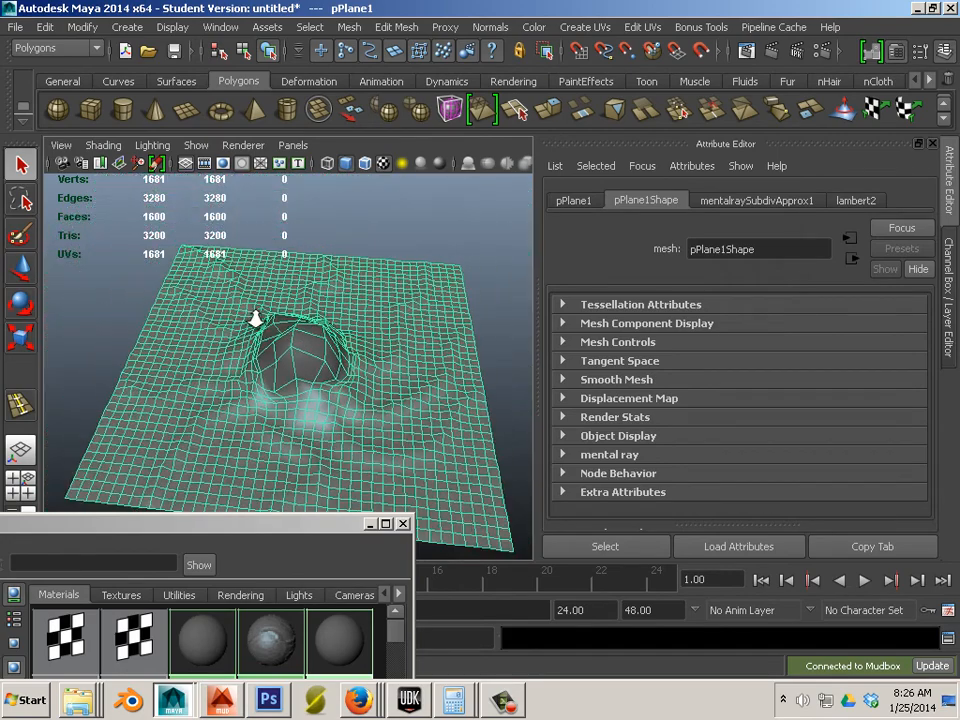
{"action": "left_click_drag", "start_coordinate": [370, 356], "coordinate": [280, 335], "text": "alt"}
{"action": "right_click_drag", "start_coordinate": [280, 340], "coordinate": [385, 372], "text": "alt"}
{"action": "left_click_drag", "start_coordinate": [355, 372], "coordinate": [205, 359], "text": "alt"}
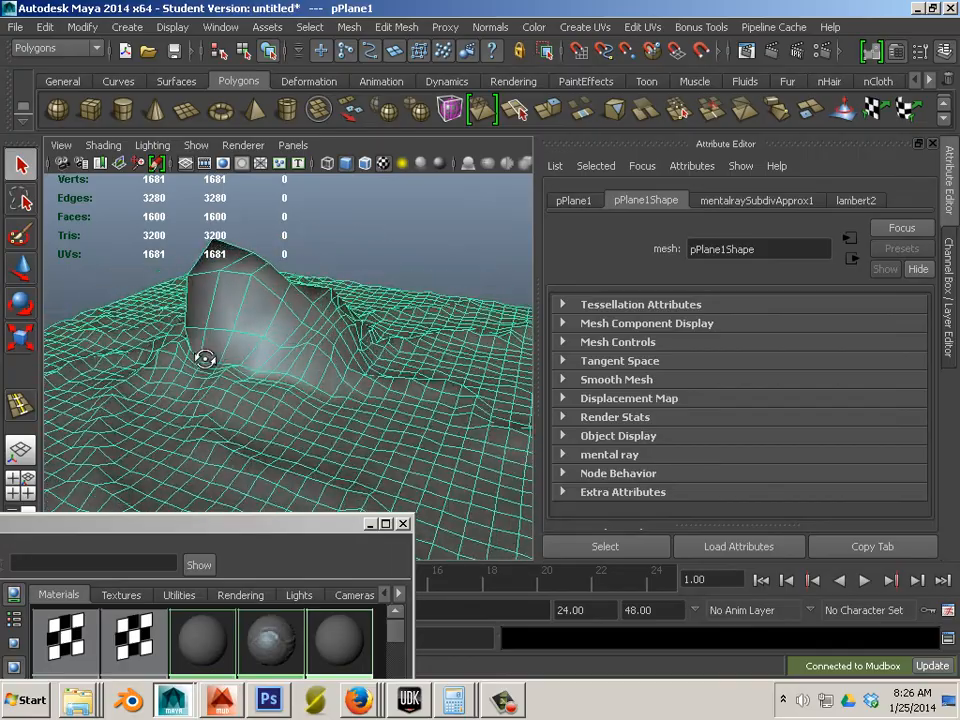
{"action": "right_click_drag", "start_coordinate": [205, 359], "coordinate": [296, 355], "text": "alt"}
{"action": "middle_click_drag", "start_coordinate": [210, 354], "coordinate": [208, 334], "text": "alt"}
{"action": "left_click_drag", "start_coordinate": [208, 334], "coordinate": [452, 393], "text": "alt"}
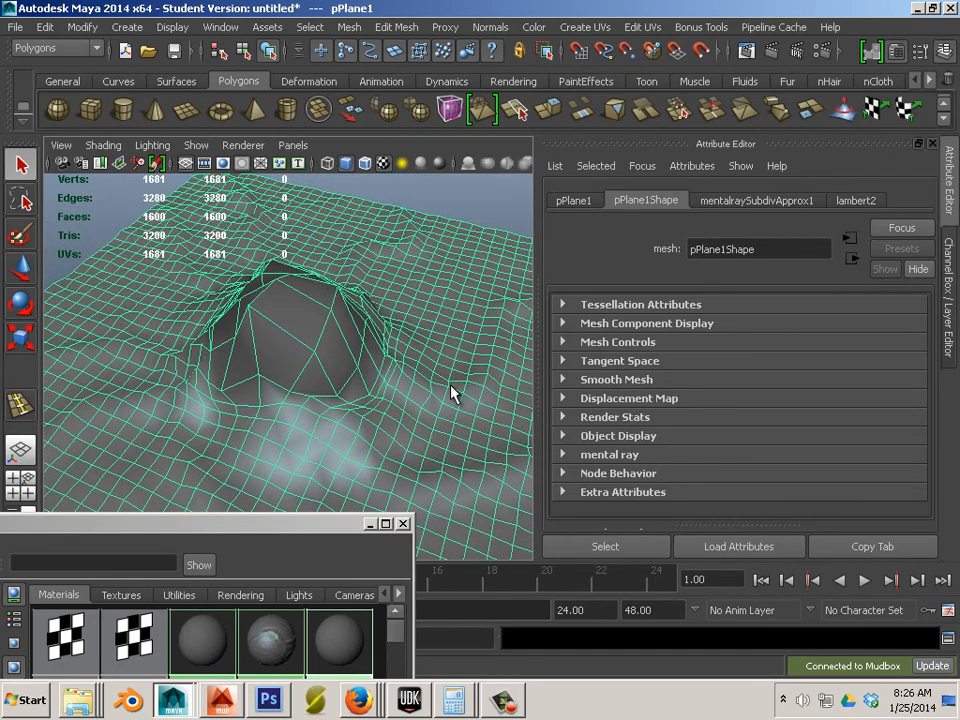
{"action": "left_click_drag", "start_coordinate": [420, 379], "coordinate": [318, 340], "text": "alt"}
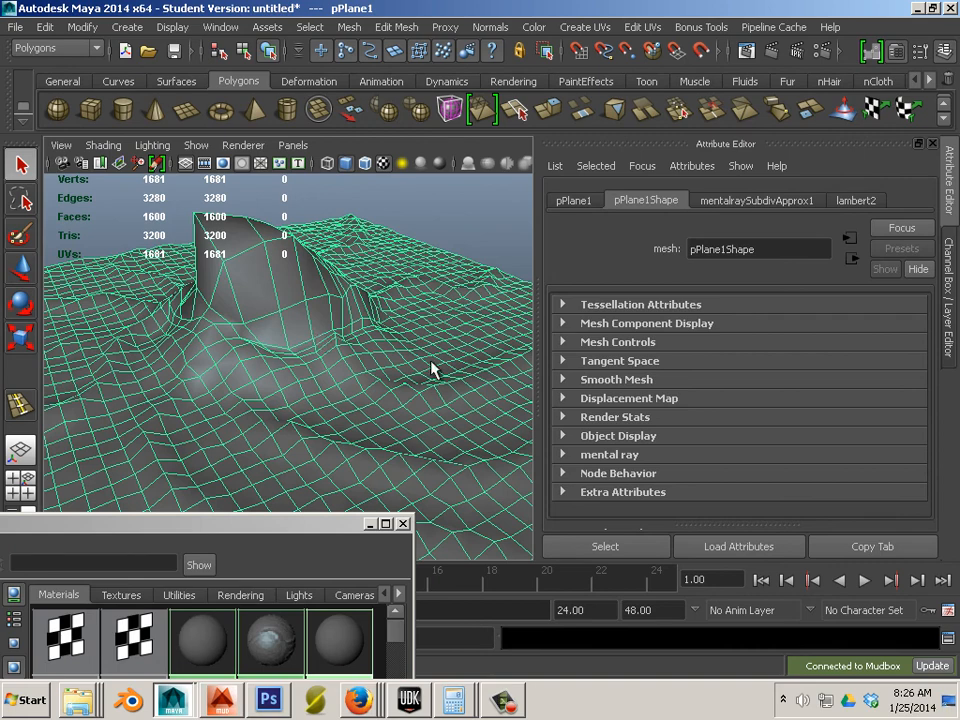